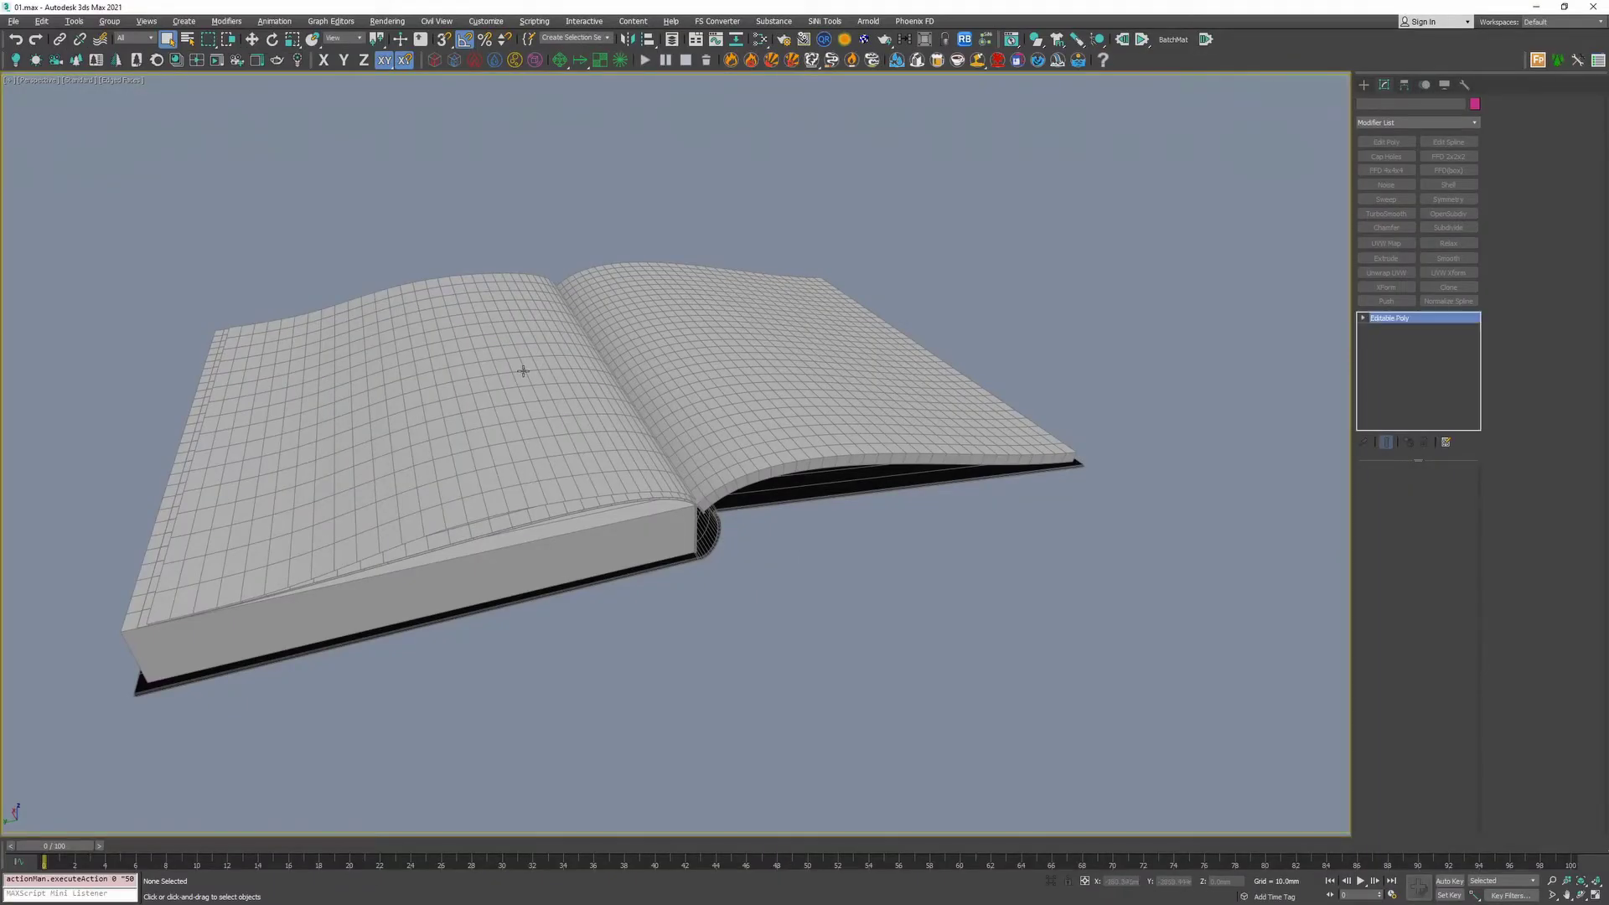
- Select the left page and inspect its curved shape and underside from a low side view
click(528, 318)
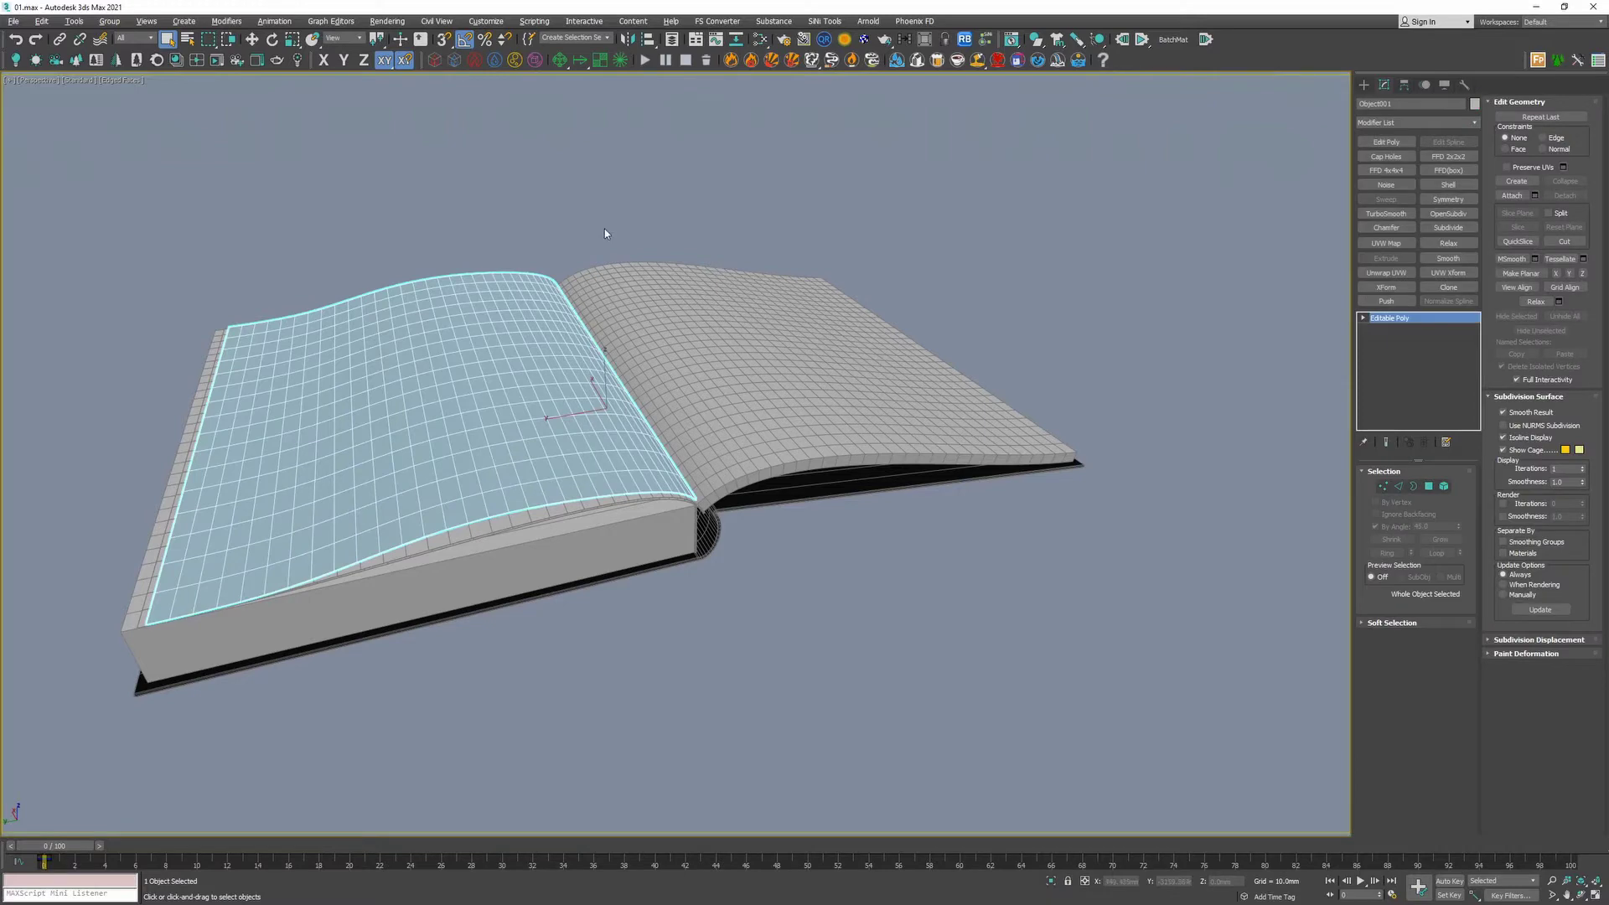
click(605, 233)
alt+middle_drag(829, 521, 845, 601)
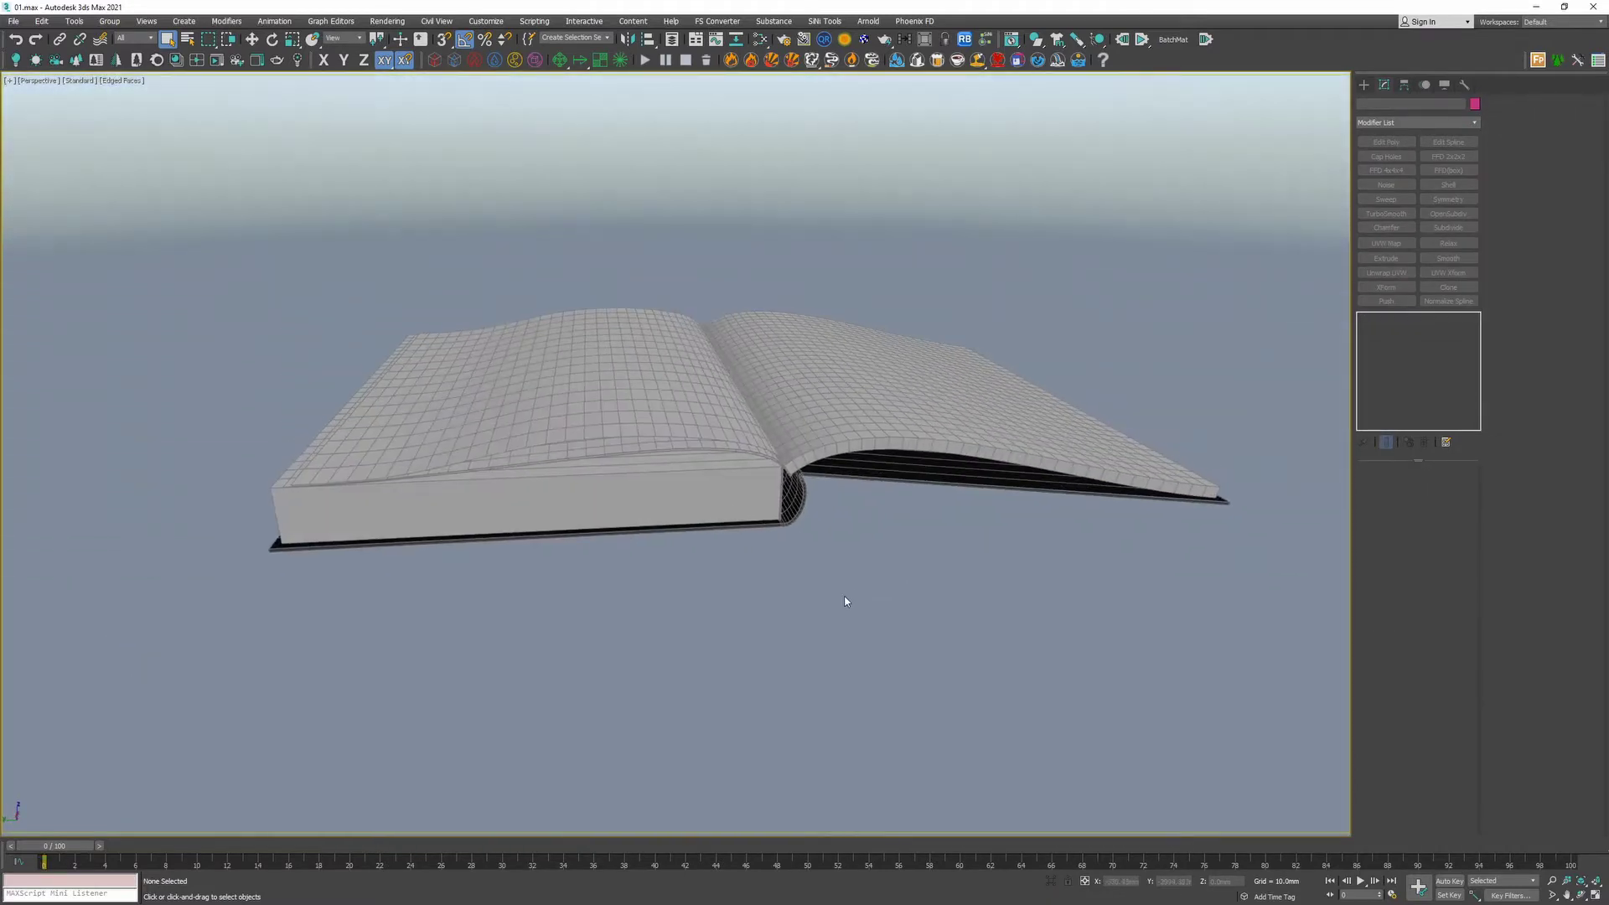
click(515, 401)
click(552, 437)
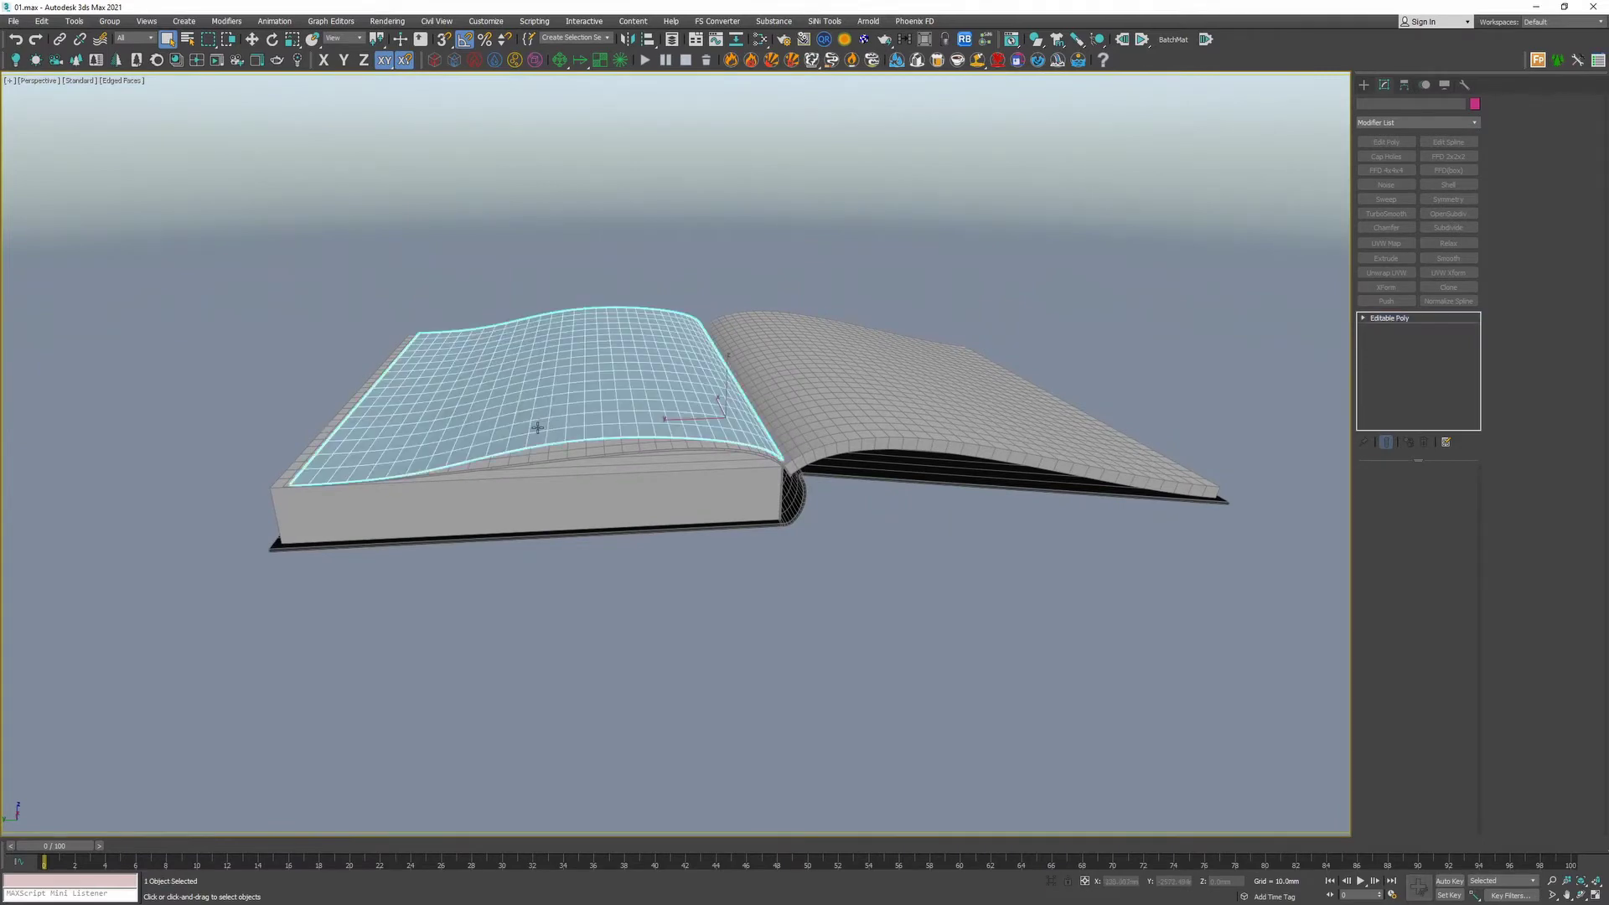
alt+middle_drag(552, 437, 559, 388)
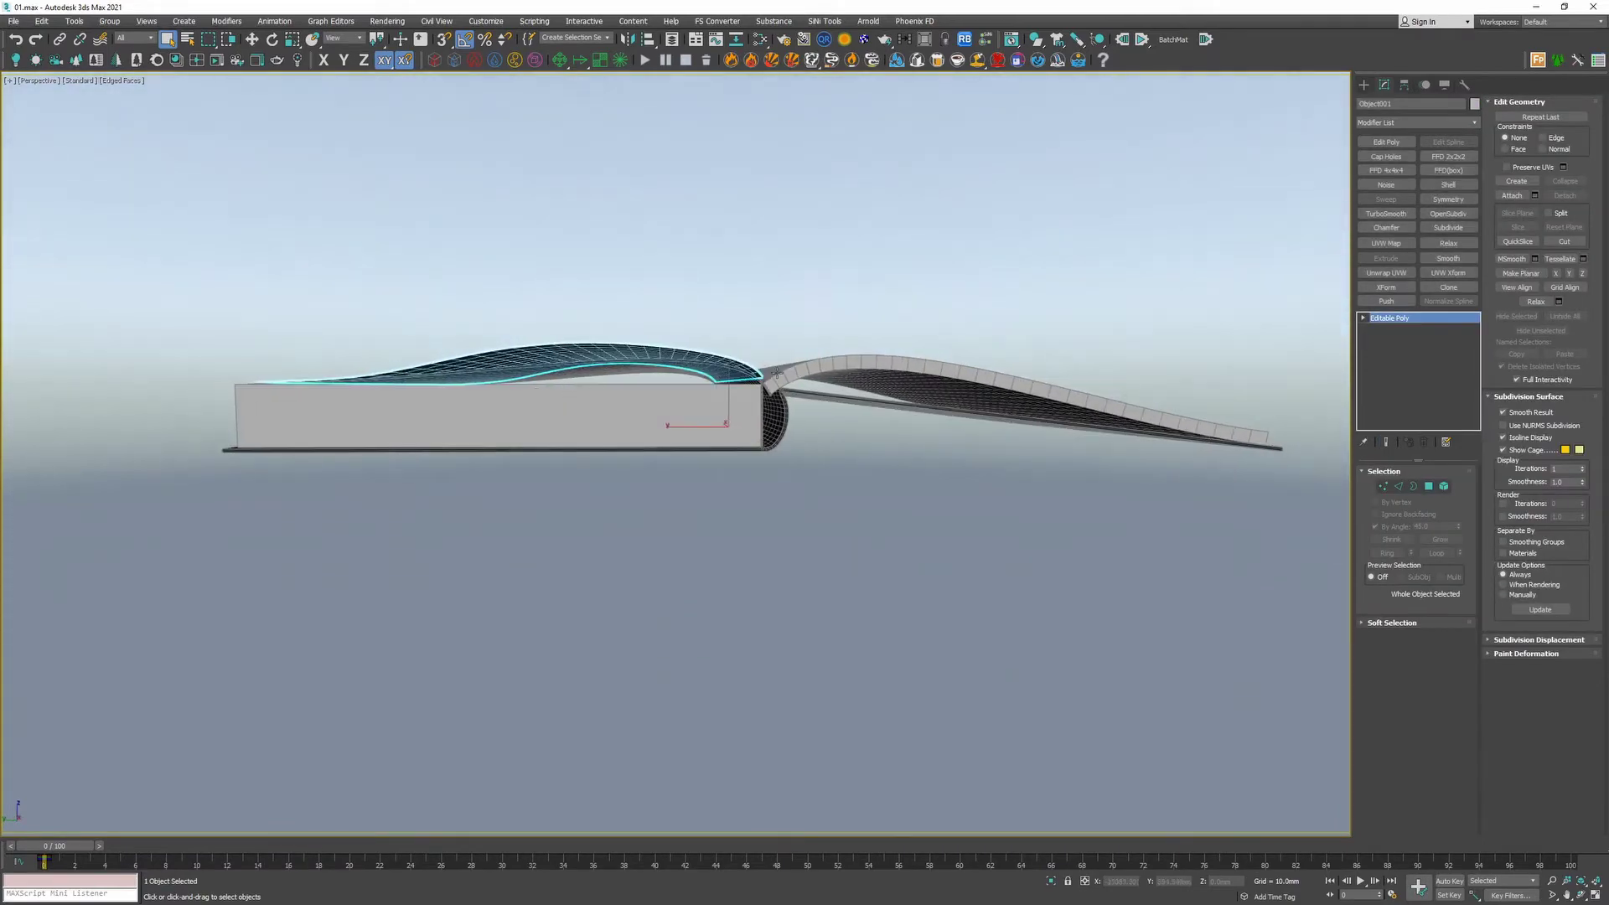
scroll(783, 358, up, 10)
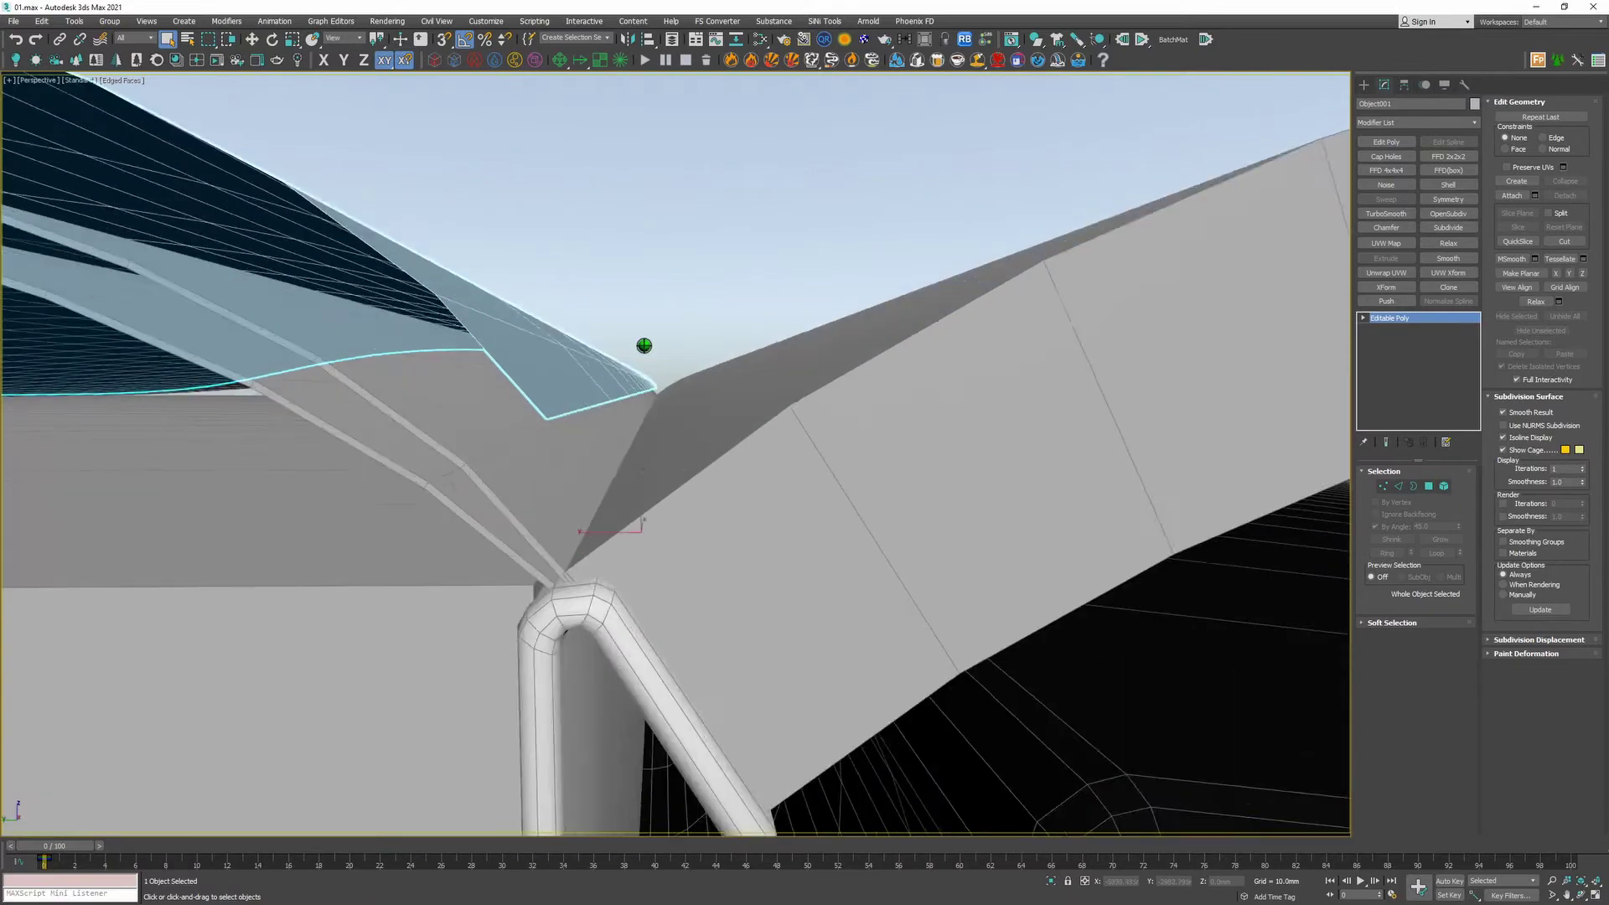
middle_drag(644, 345, 659, 328)
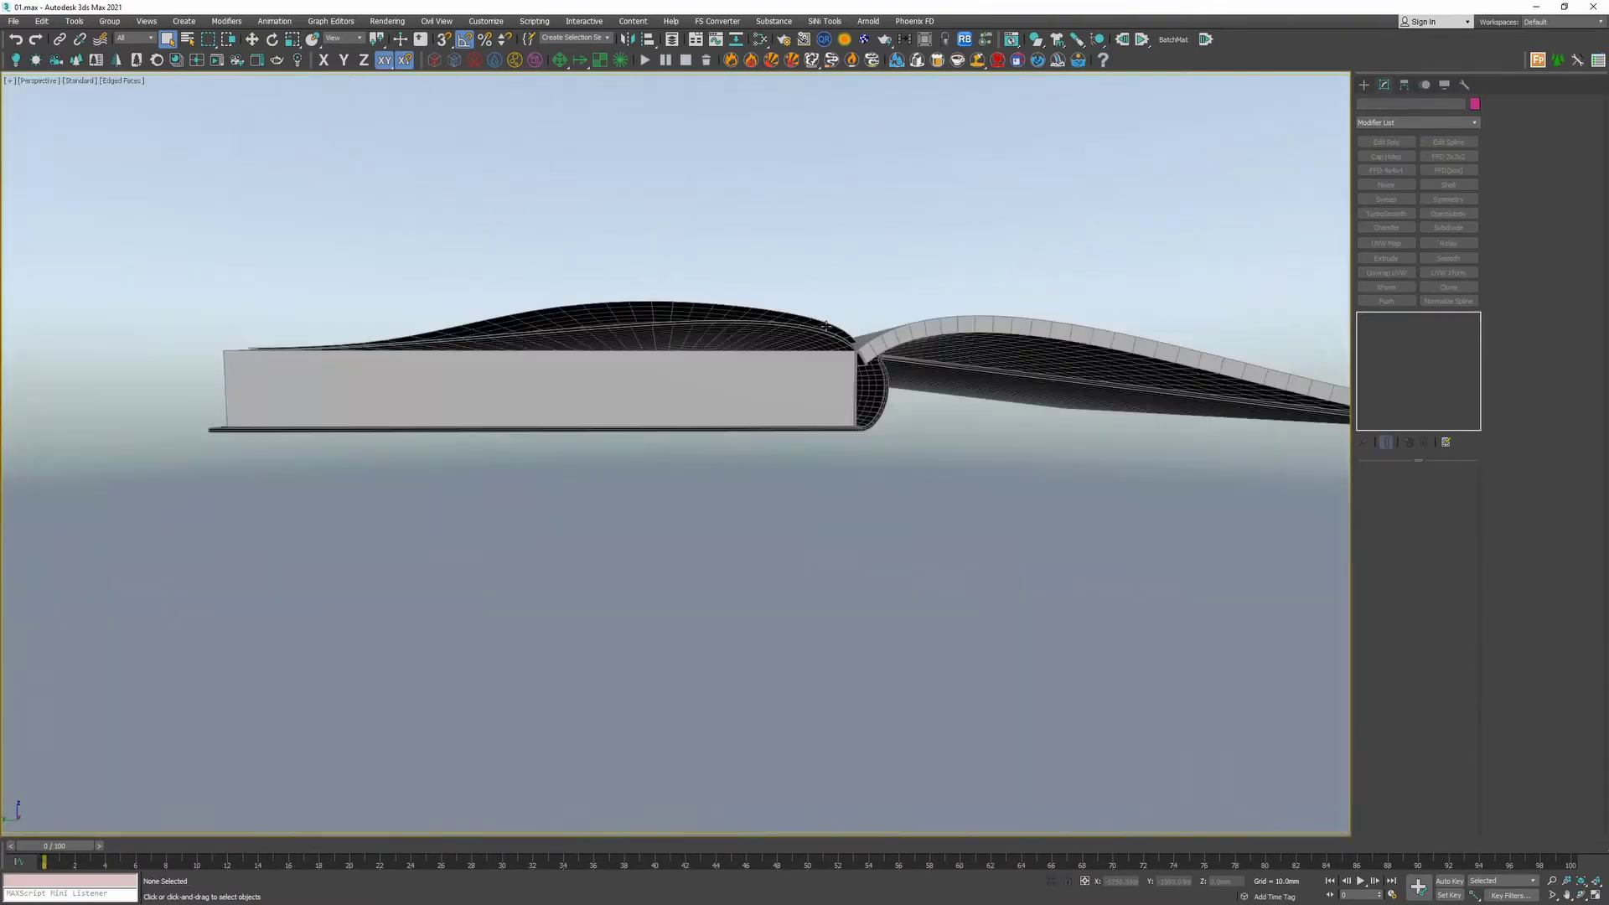
scroll(643, 355, up, 3)
middle_drag(642, 355, 670, 337)
scroll(654, 355, up, 5)
scroll(670, 338, down, 8)
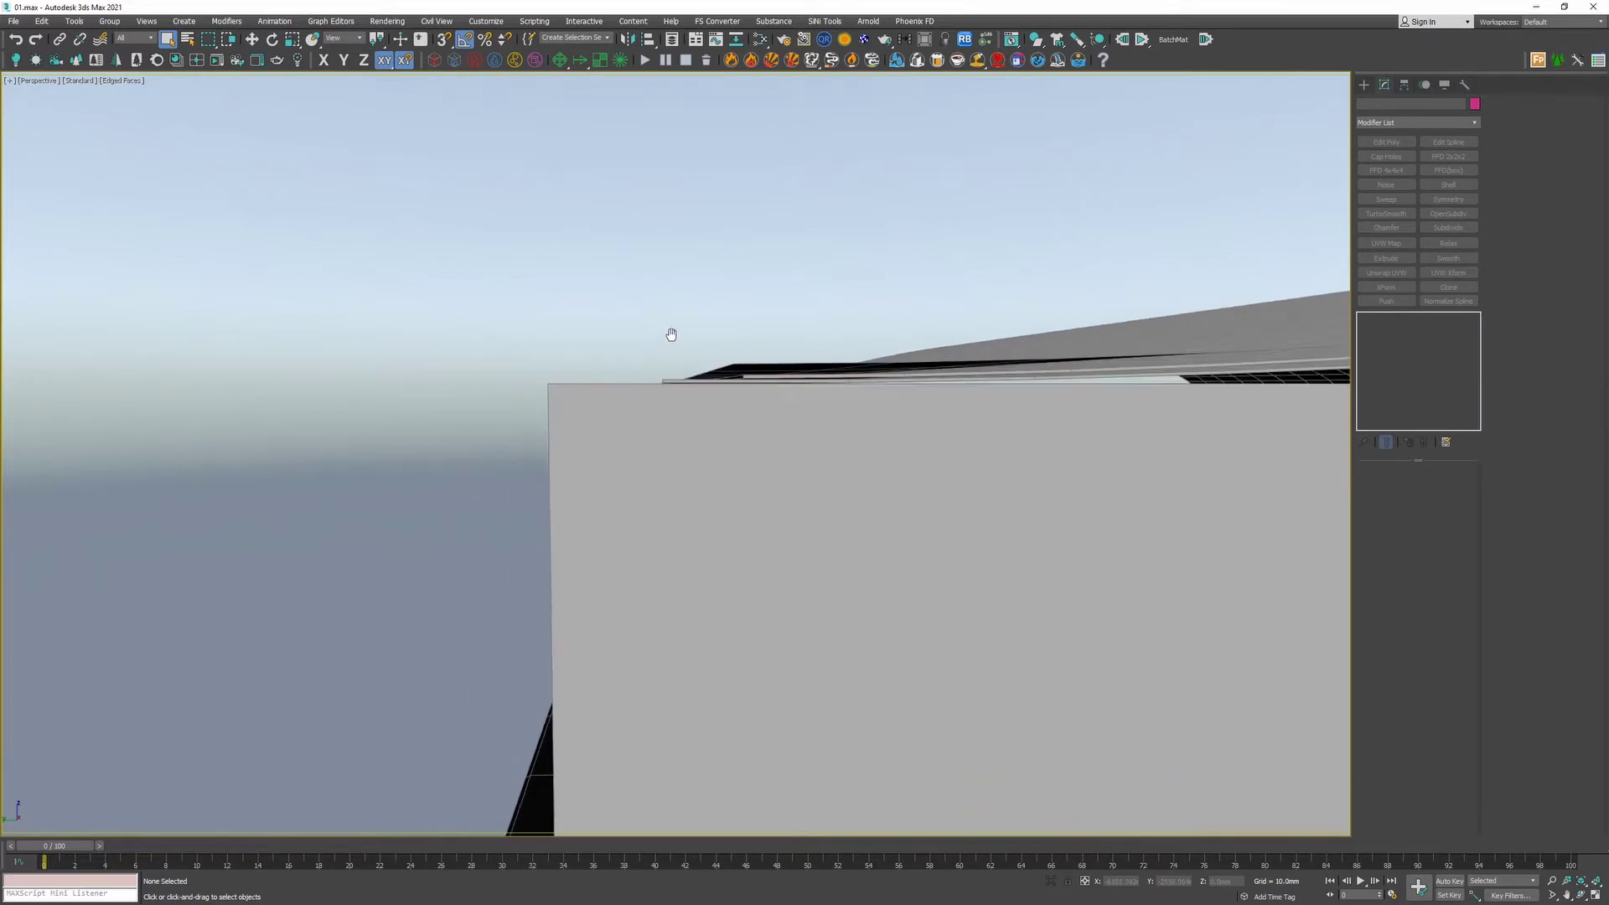
- Select the top page object, frame it, and bring up the Modifier List
click(881, 338)
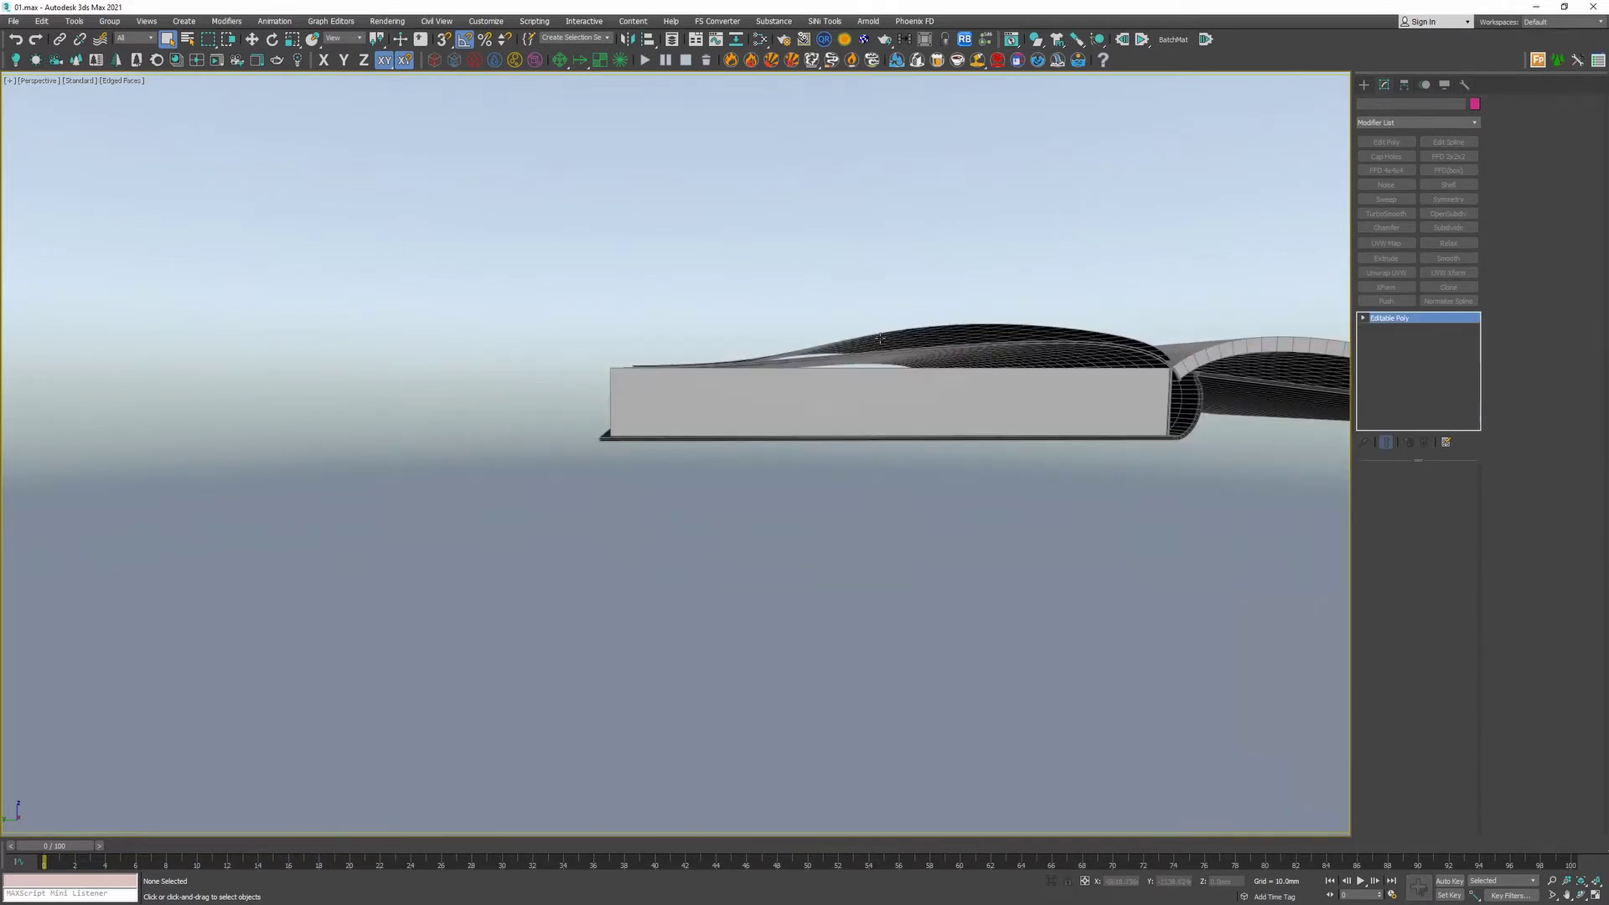
click(791, 342)
key(z)
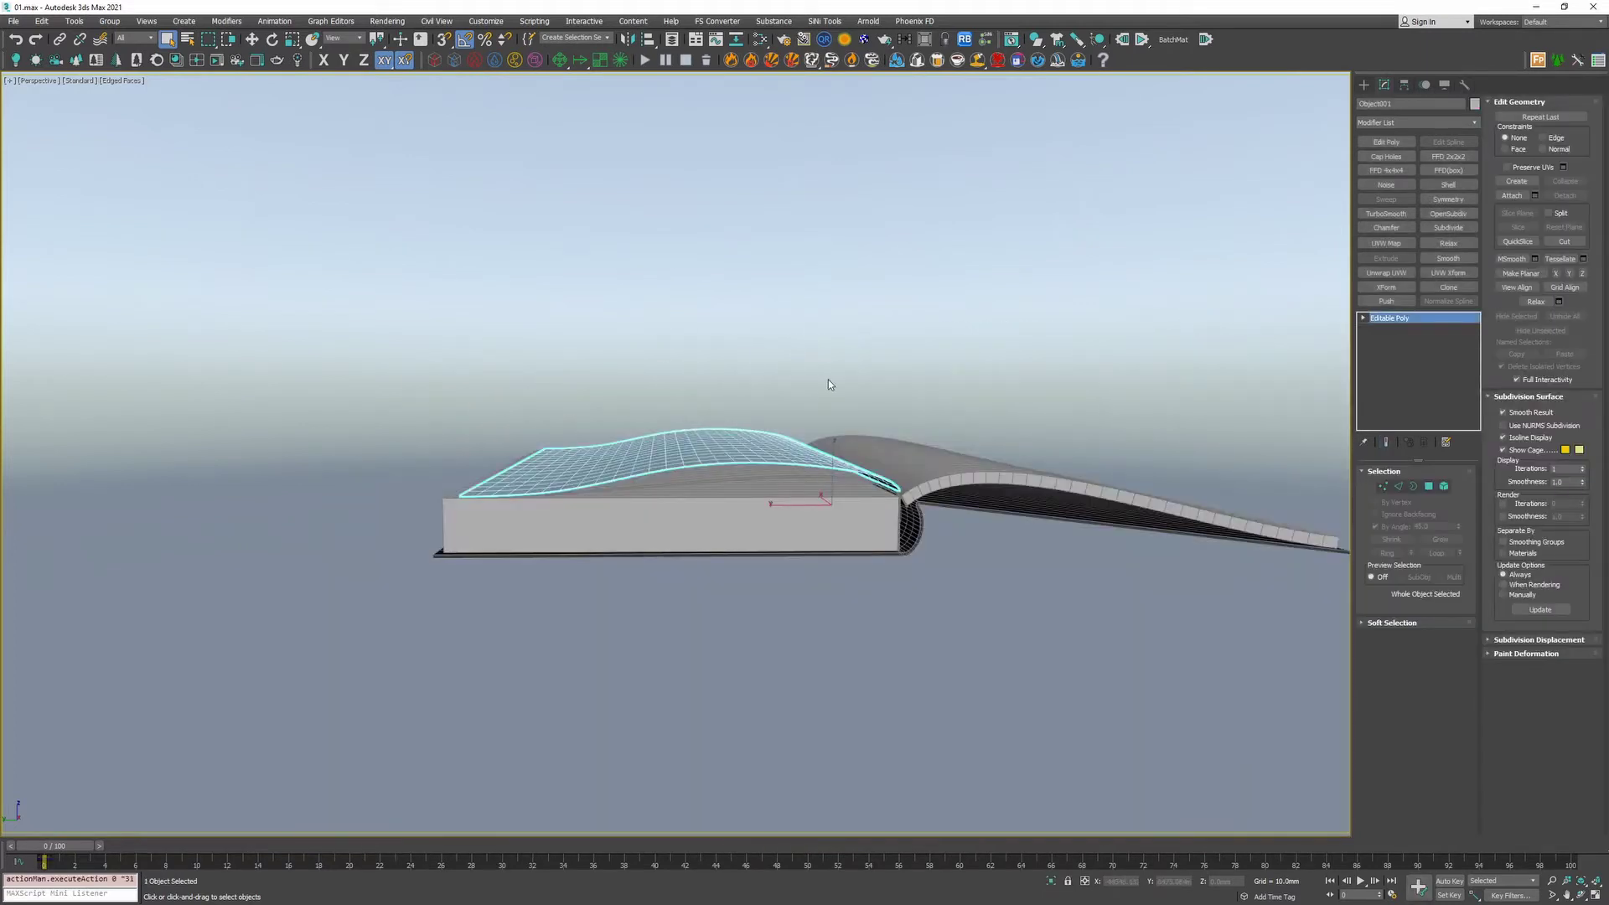
click(1395, 122)
click(1392, 124)
- Add the Dynamo modifier to the page via 'dy' and check its cloth settings
text(dy)
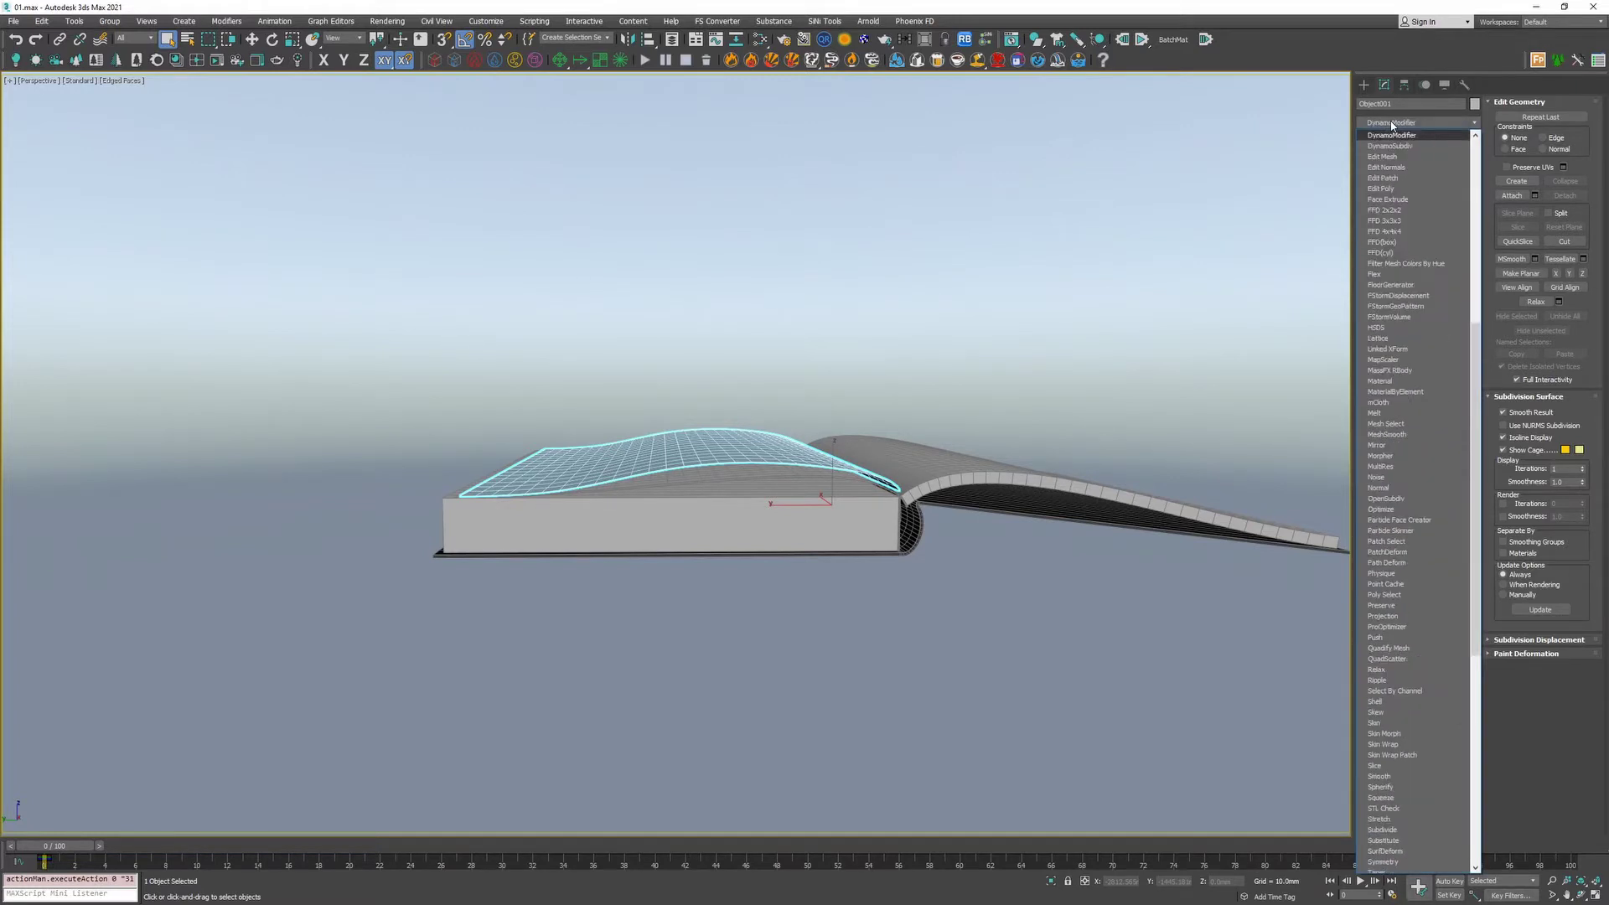
key(Return)
click(755, 299)
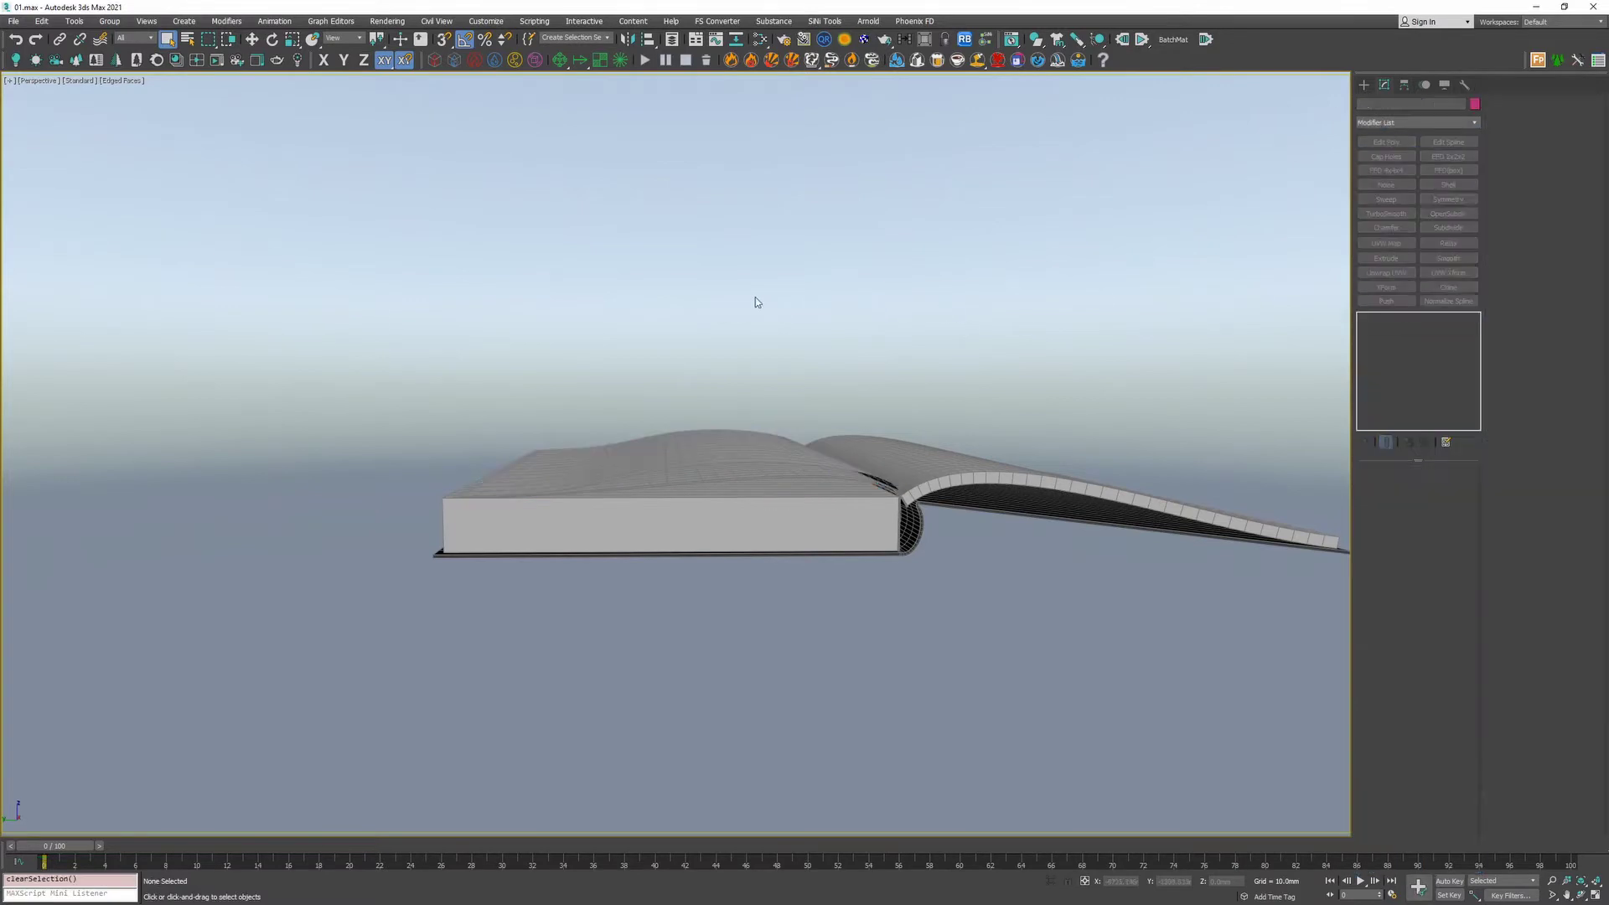
alt+middle_drag(756, 298, 772, 348)
scroll(771, 348, down, 3)
click(734, 386)
scroll(818, 356, down, 10)
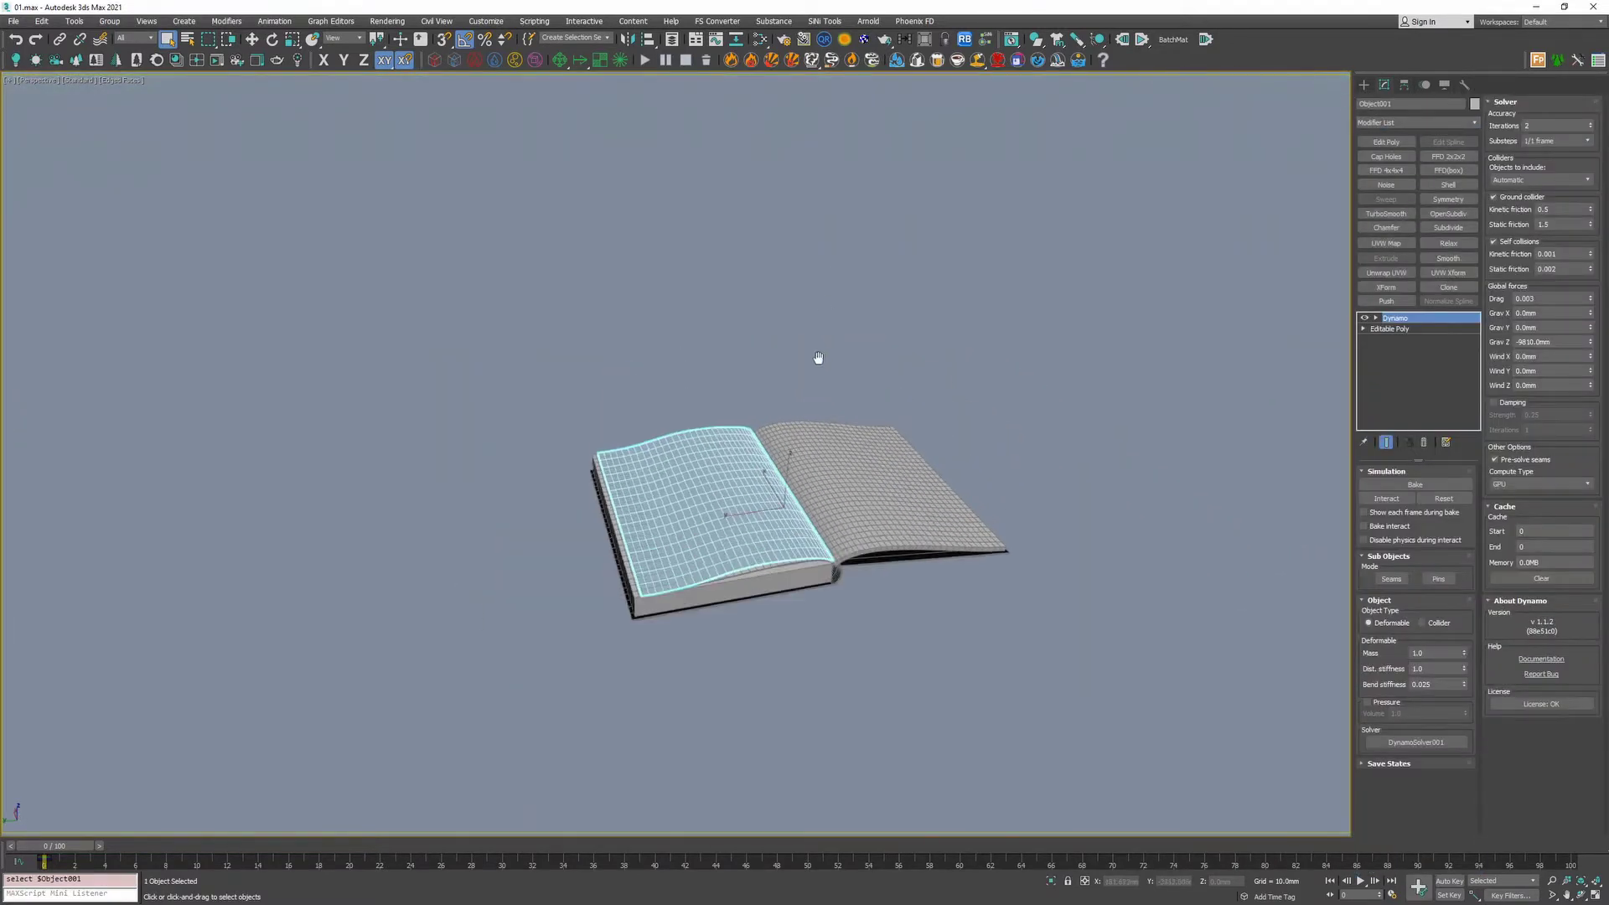
click(598, 414)
scroll(598, 414, up, 3)
- Move DynamoSolver001 beside the book, then frame the view and reselect the page cloth
click(243, 452)
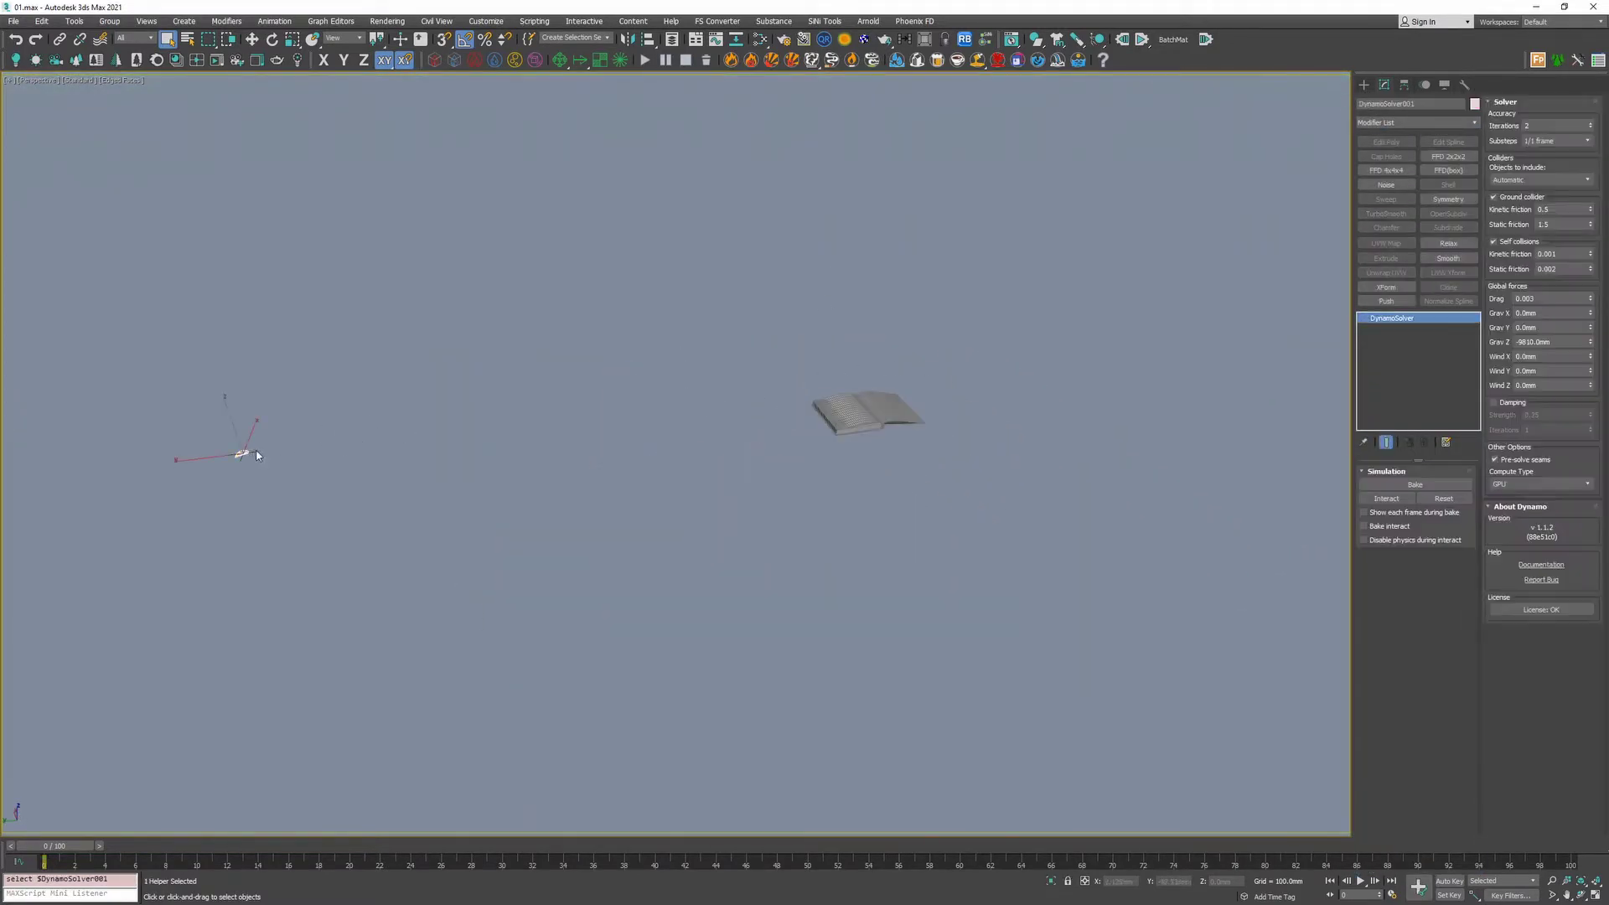
key(w)
drag(243, 453, 905, 458)
click(905, 458)
scroll(905, 458, up, 5)
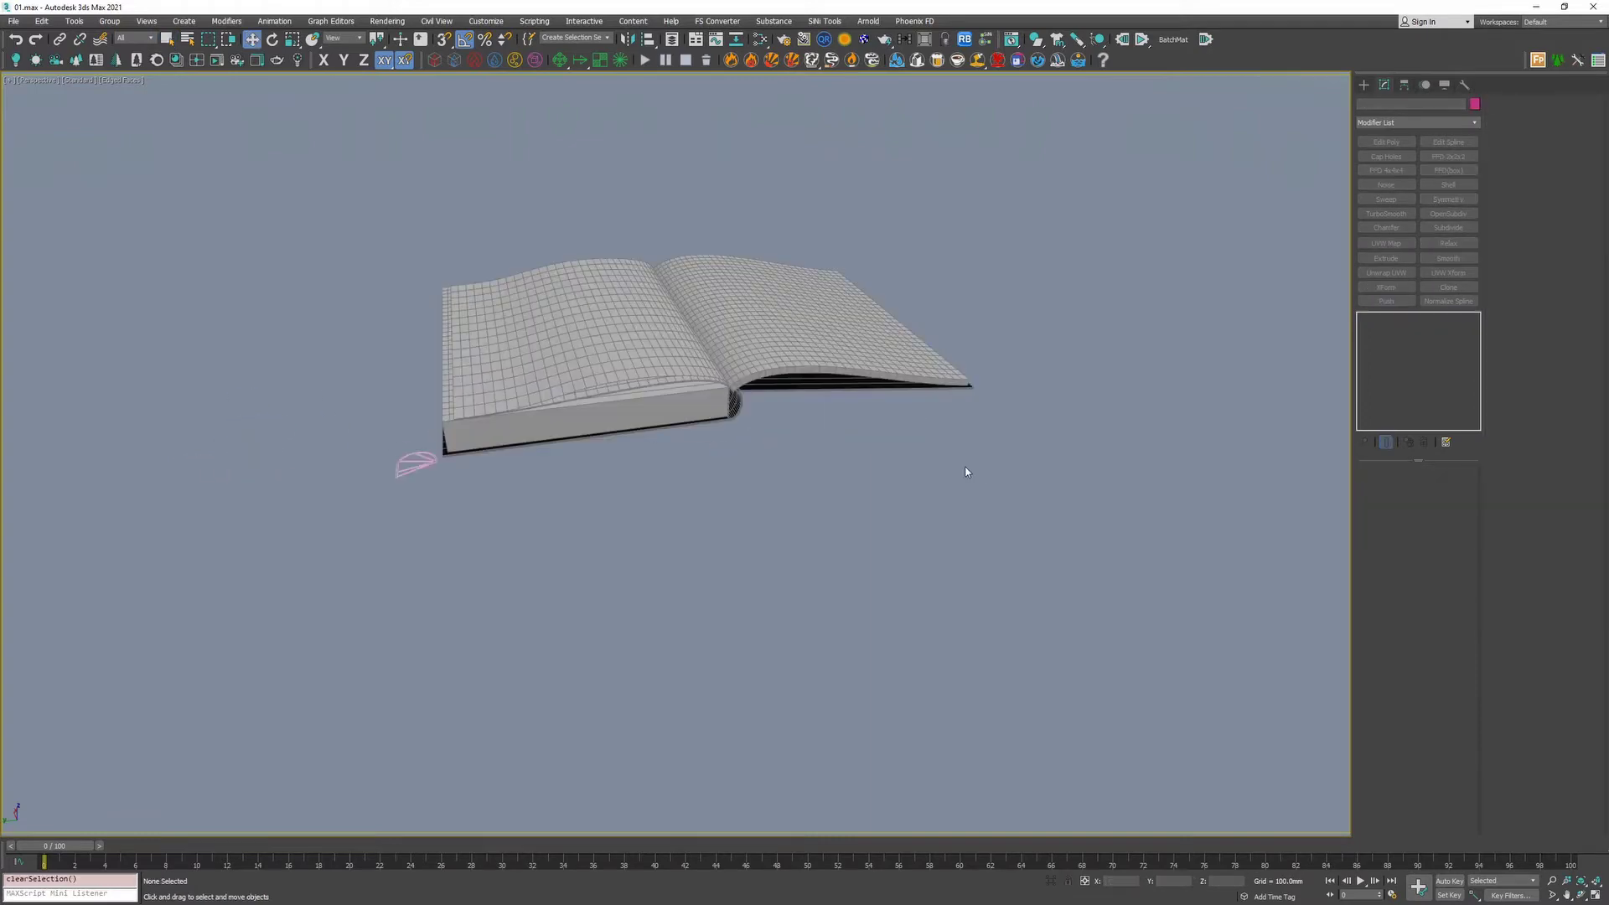
key(z)
scroll(704, 334, up, 3)
middle_drag(704, 334, 717, 337)
click(717, 337)
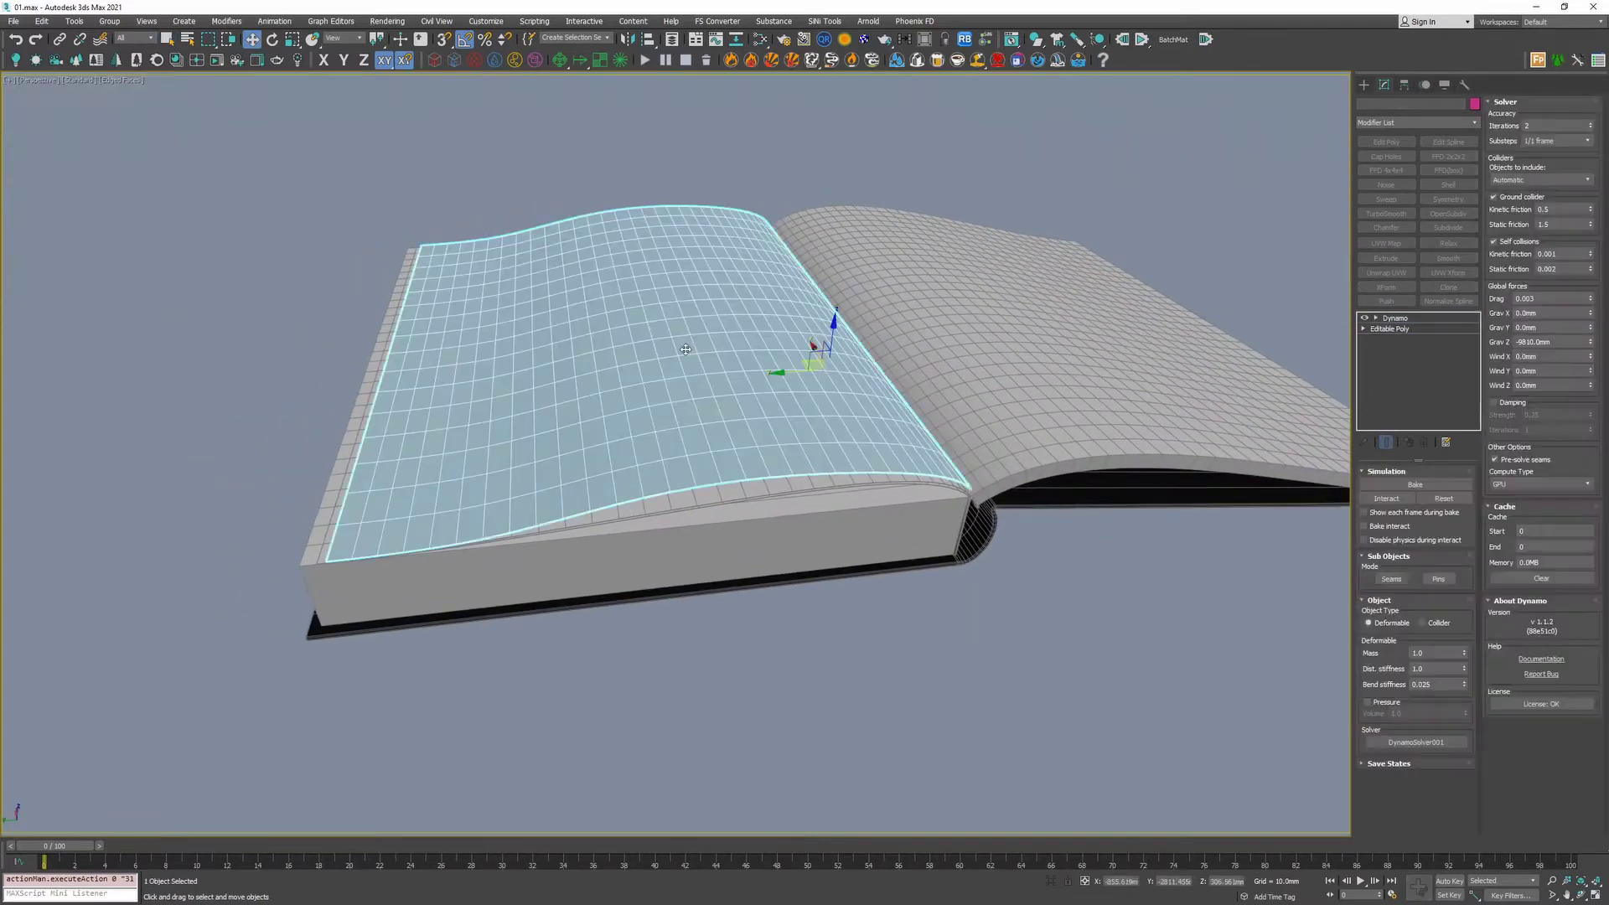
click(1387, 500)
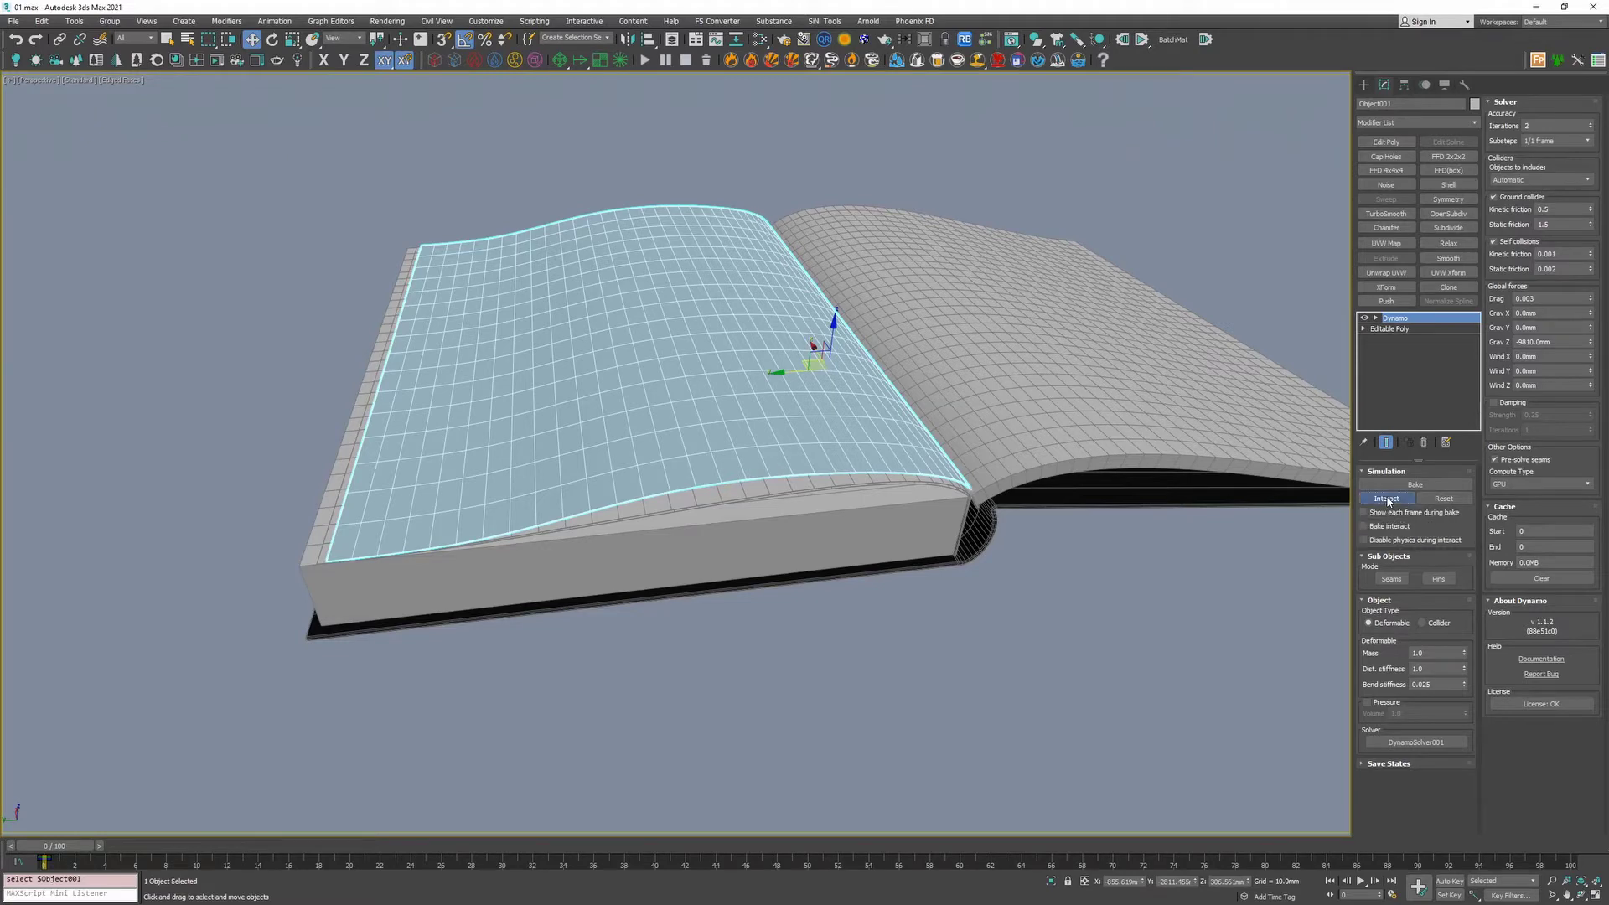
middle_drag(772, 518, 870, 443)
scroll(787, 515, down, 4)
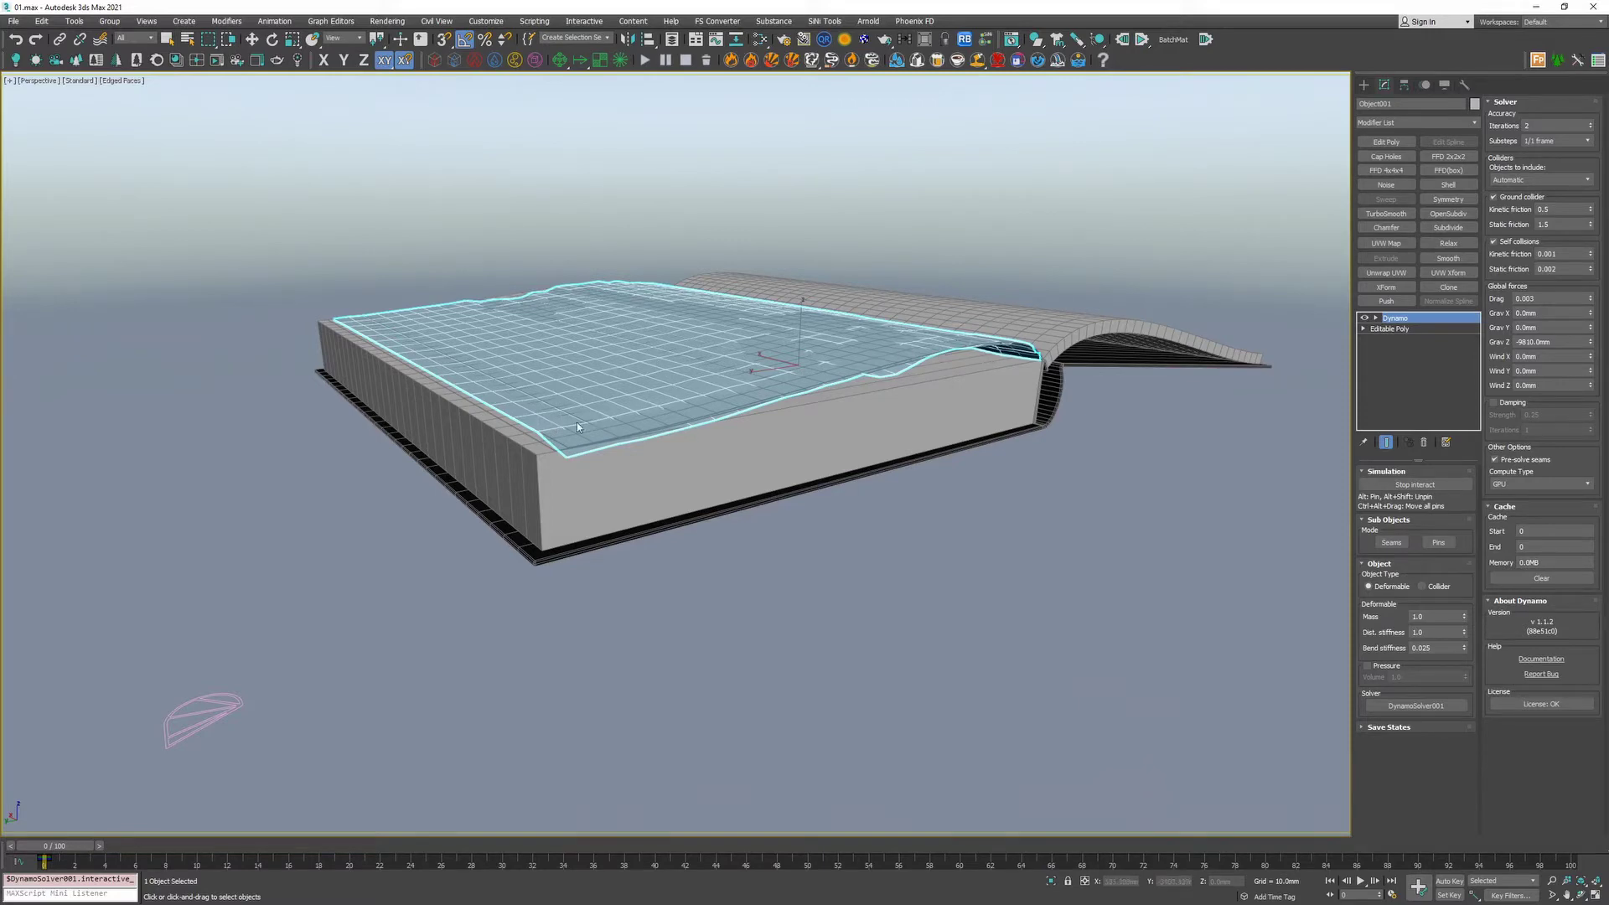
drag(585, 415, 469, 470)
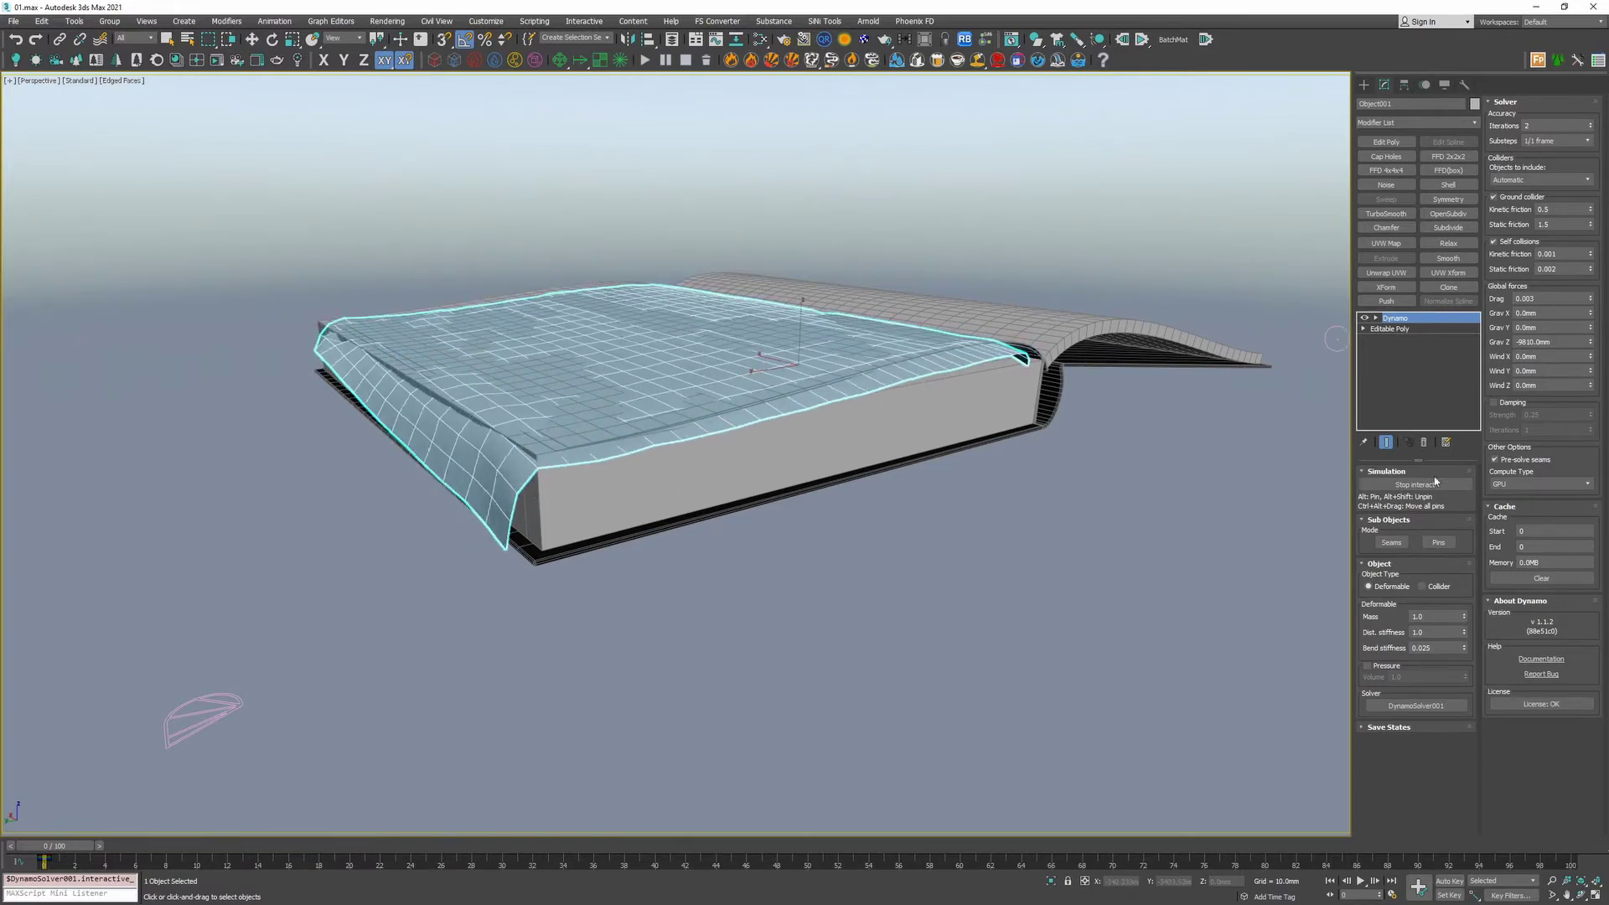
drag(929, 383, 469, 503)
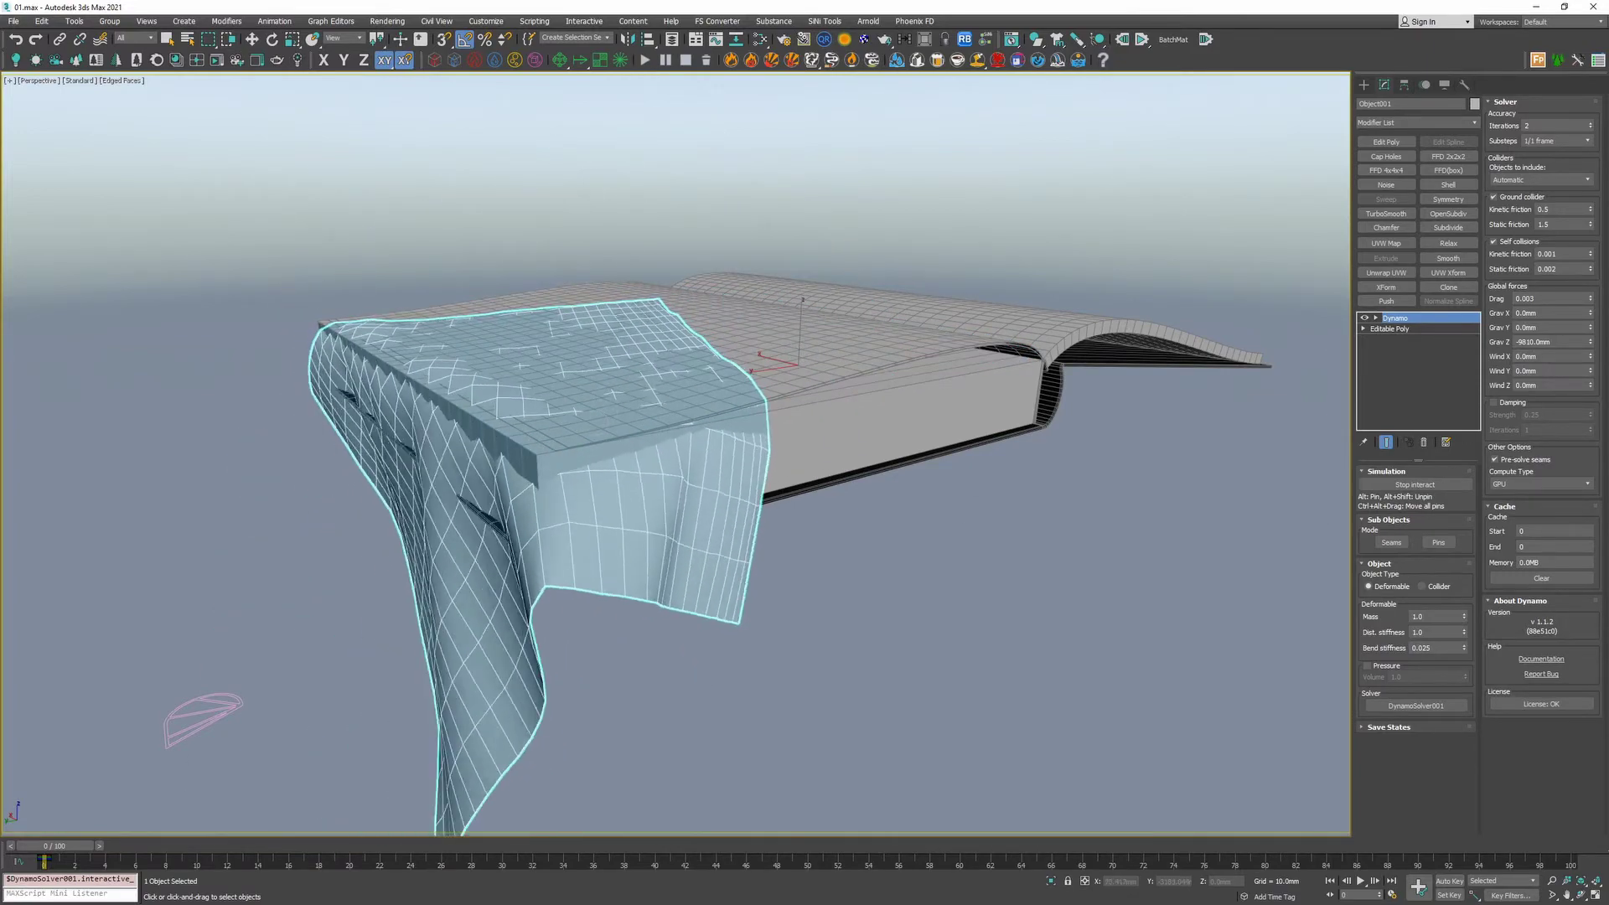
drag(419, 360, 352, 302)
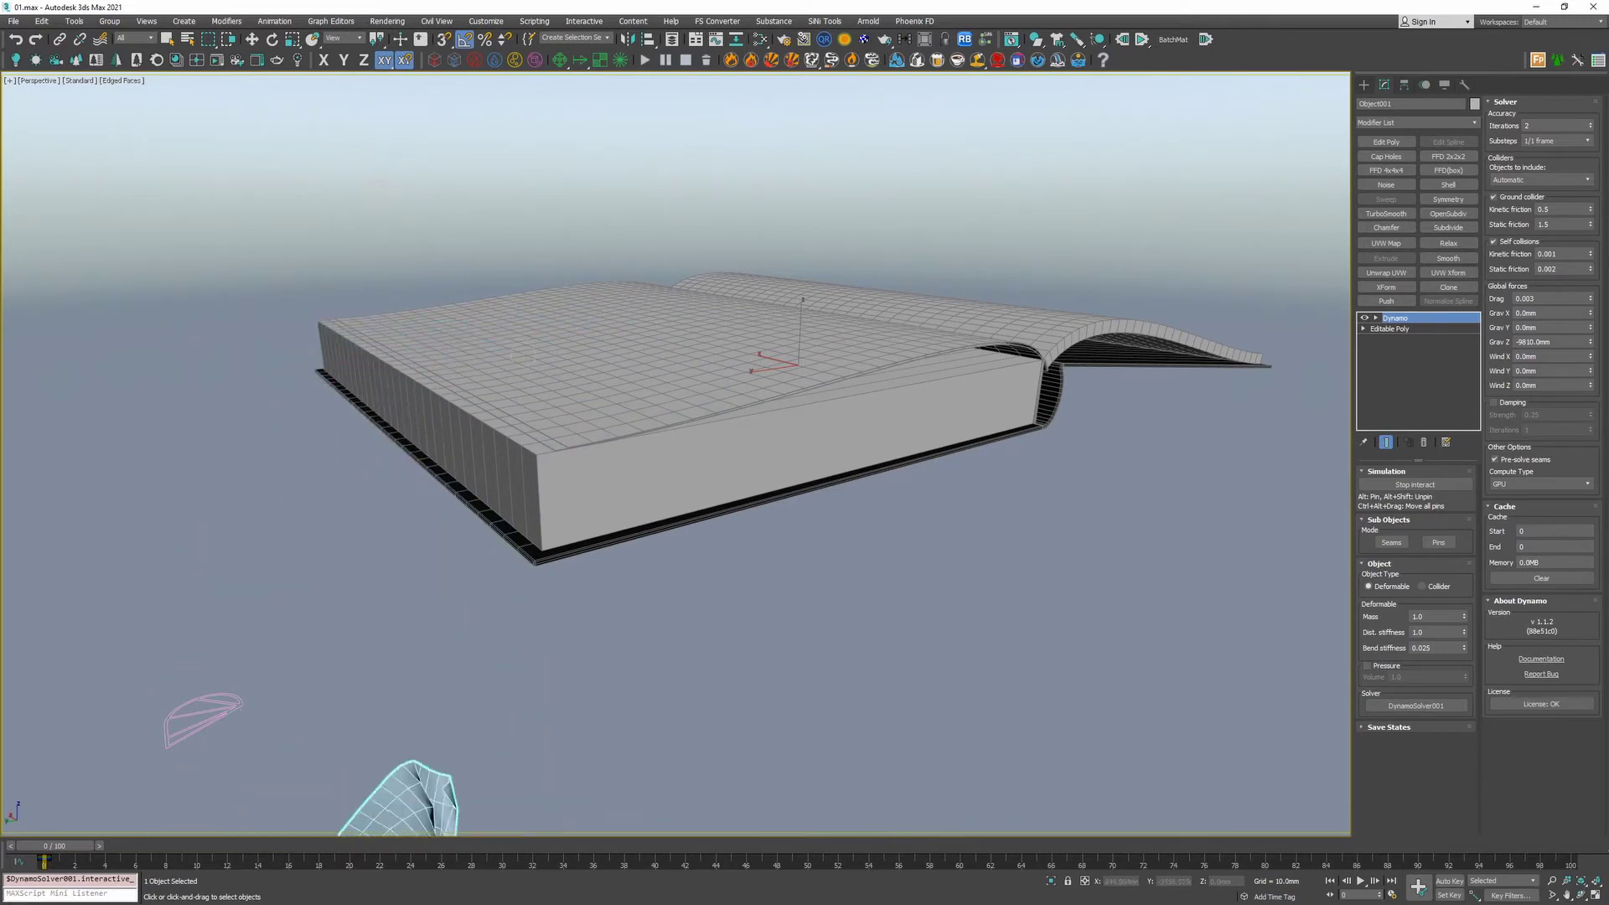
middle_drag(537, 469, 538, 330)
middle_drag(617, 363, 654, 246)
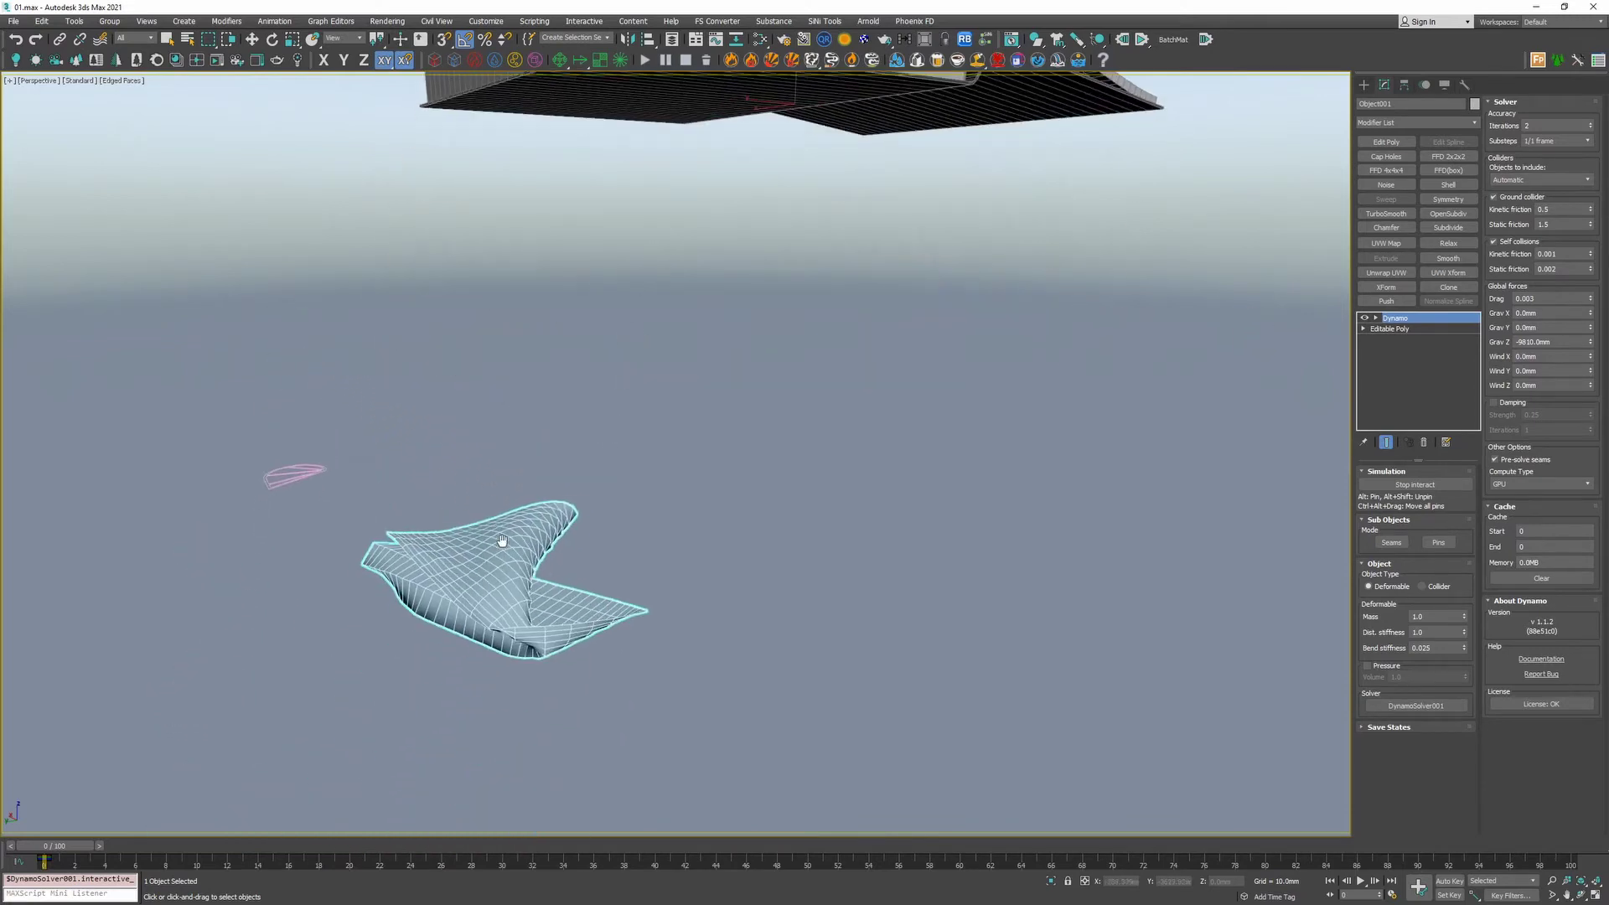
drag(557, 538, 639, 450)
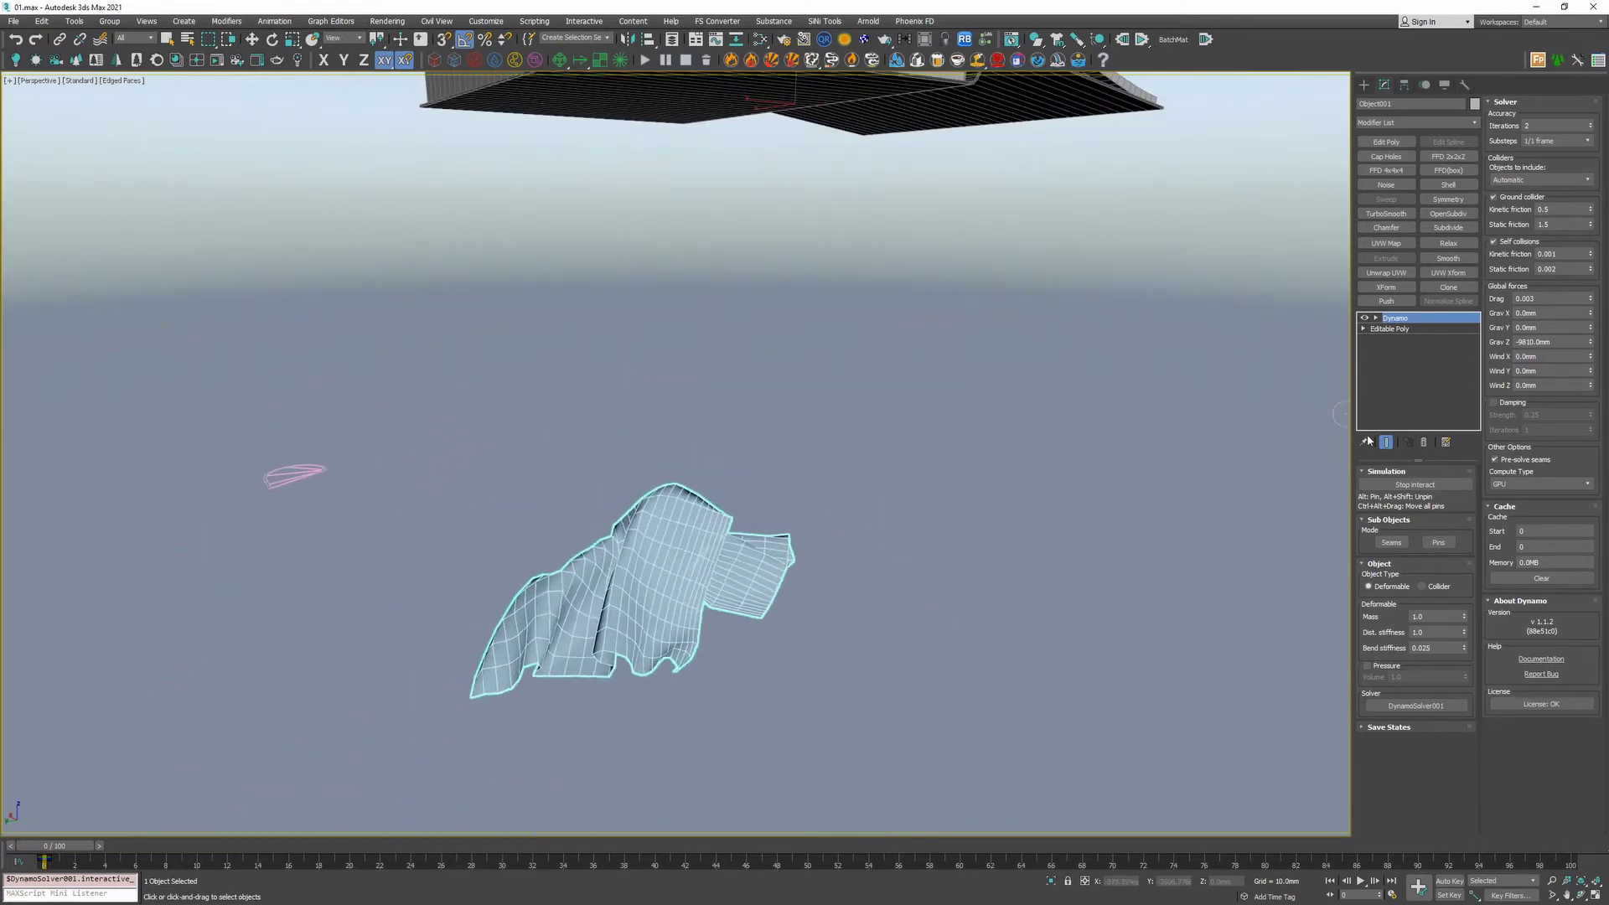
key(Escape)
alt+middle_drag(767, 227, 728, 467)
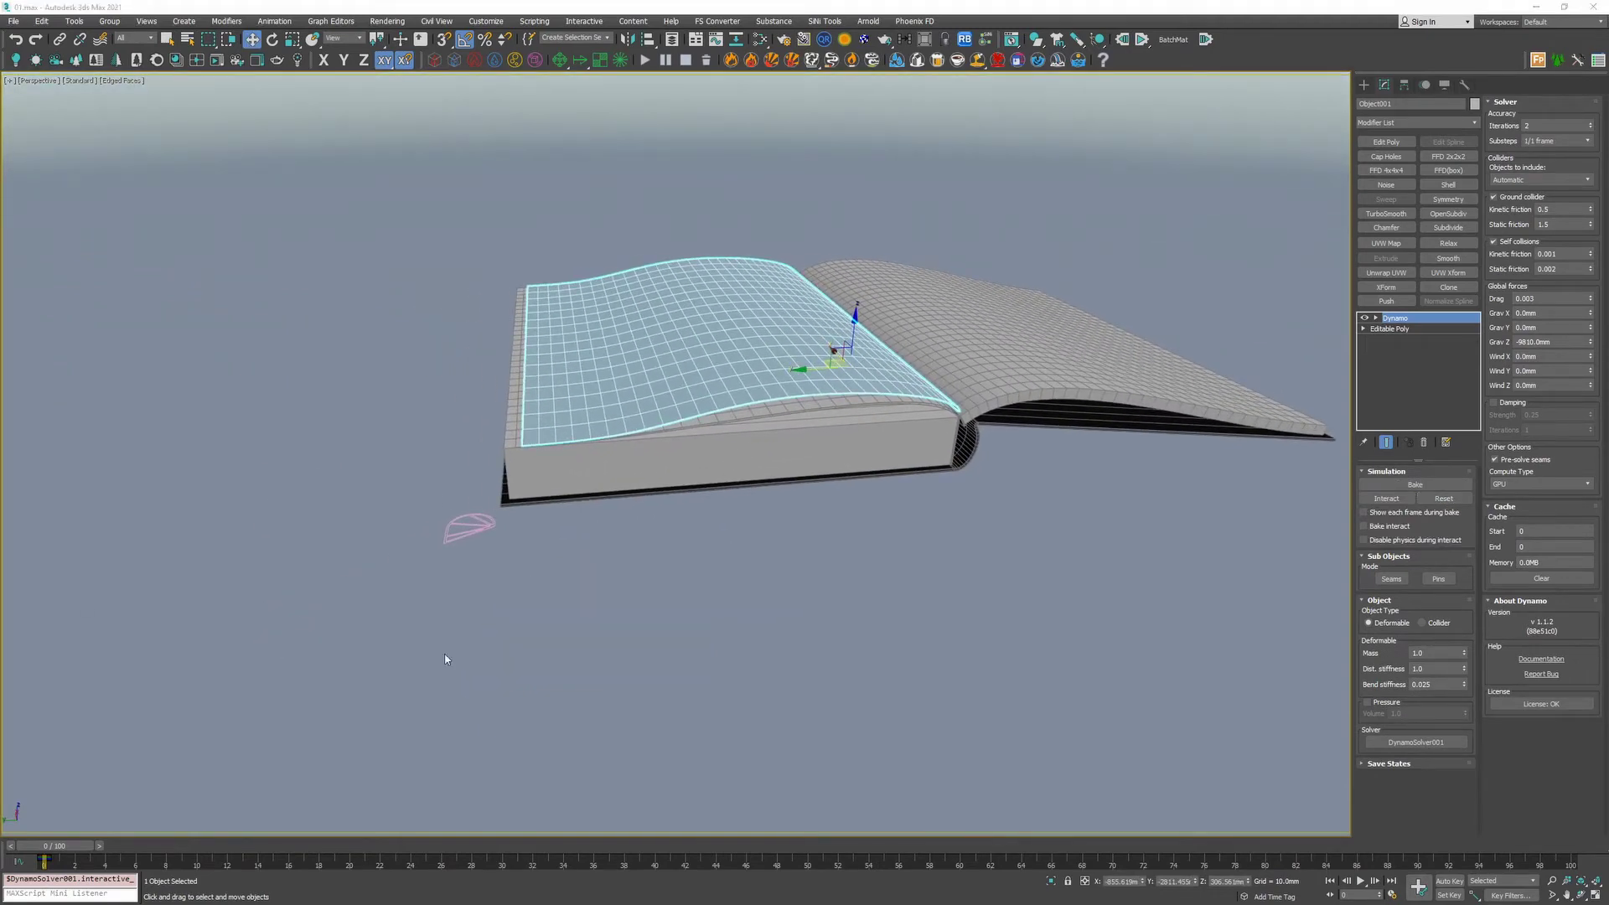
- Set the Dynamo solver's simulation substeps to half-frame
click(1555, 124)
click(1556, 140)
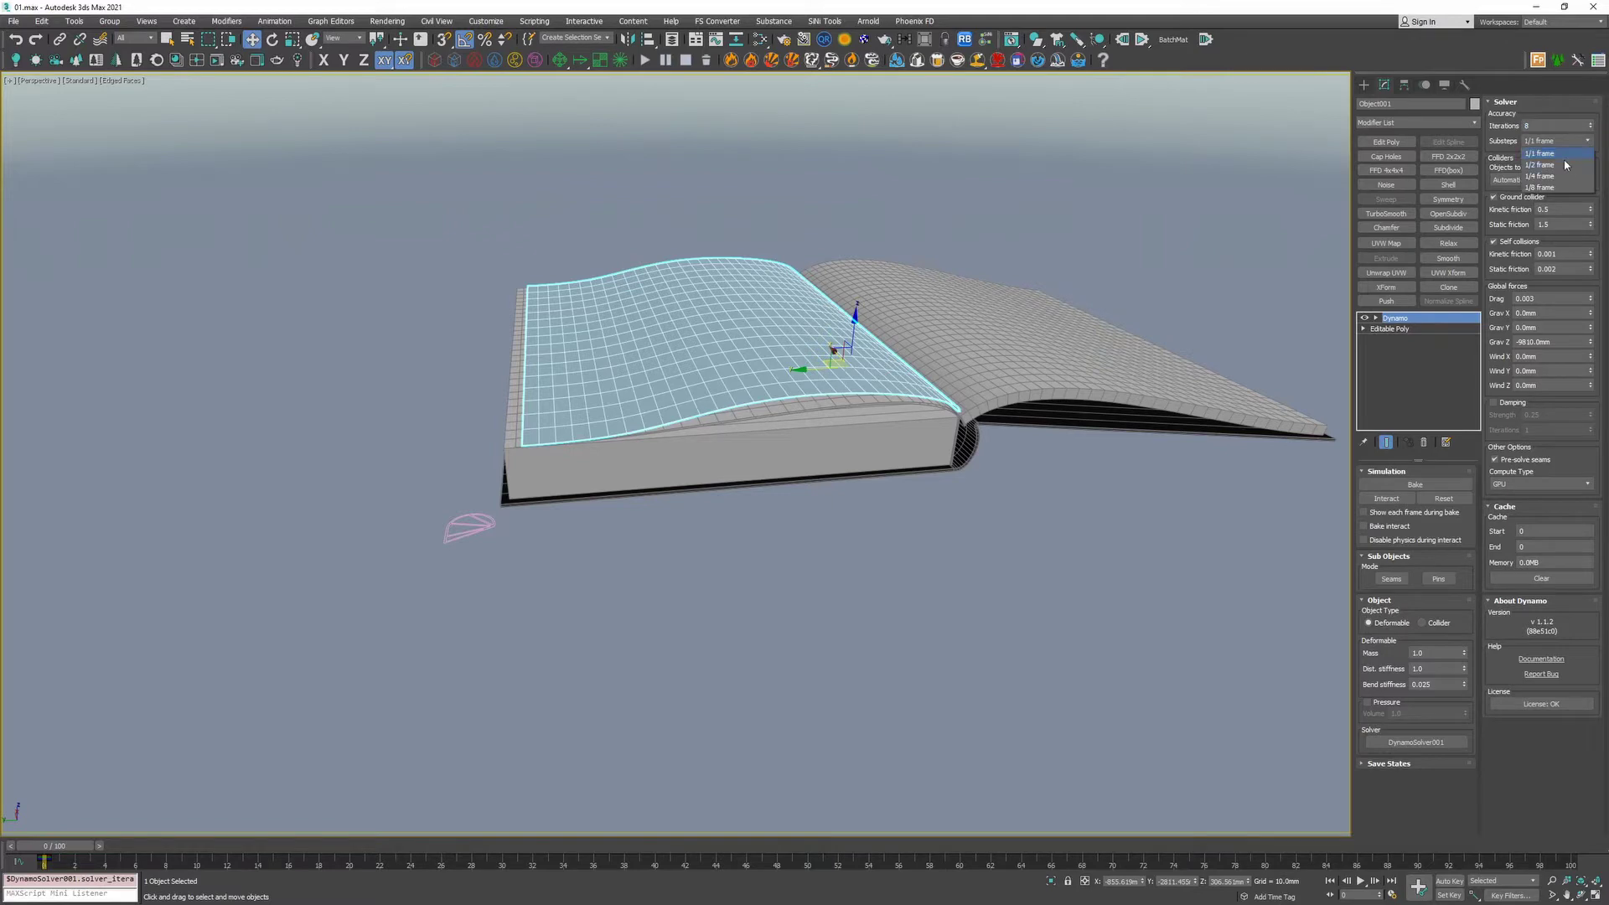
click(1560, 167)
middle_drag(902, 258, 859, 300)
scroll(825, 347, up, 3)
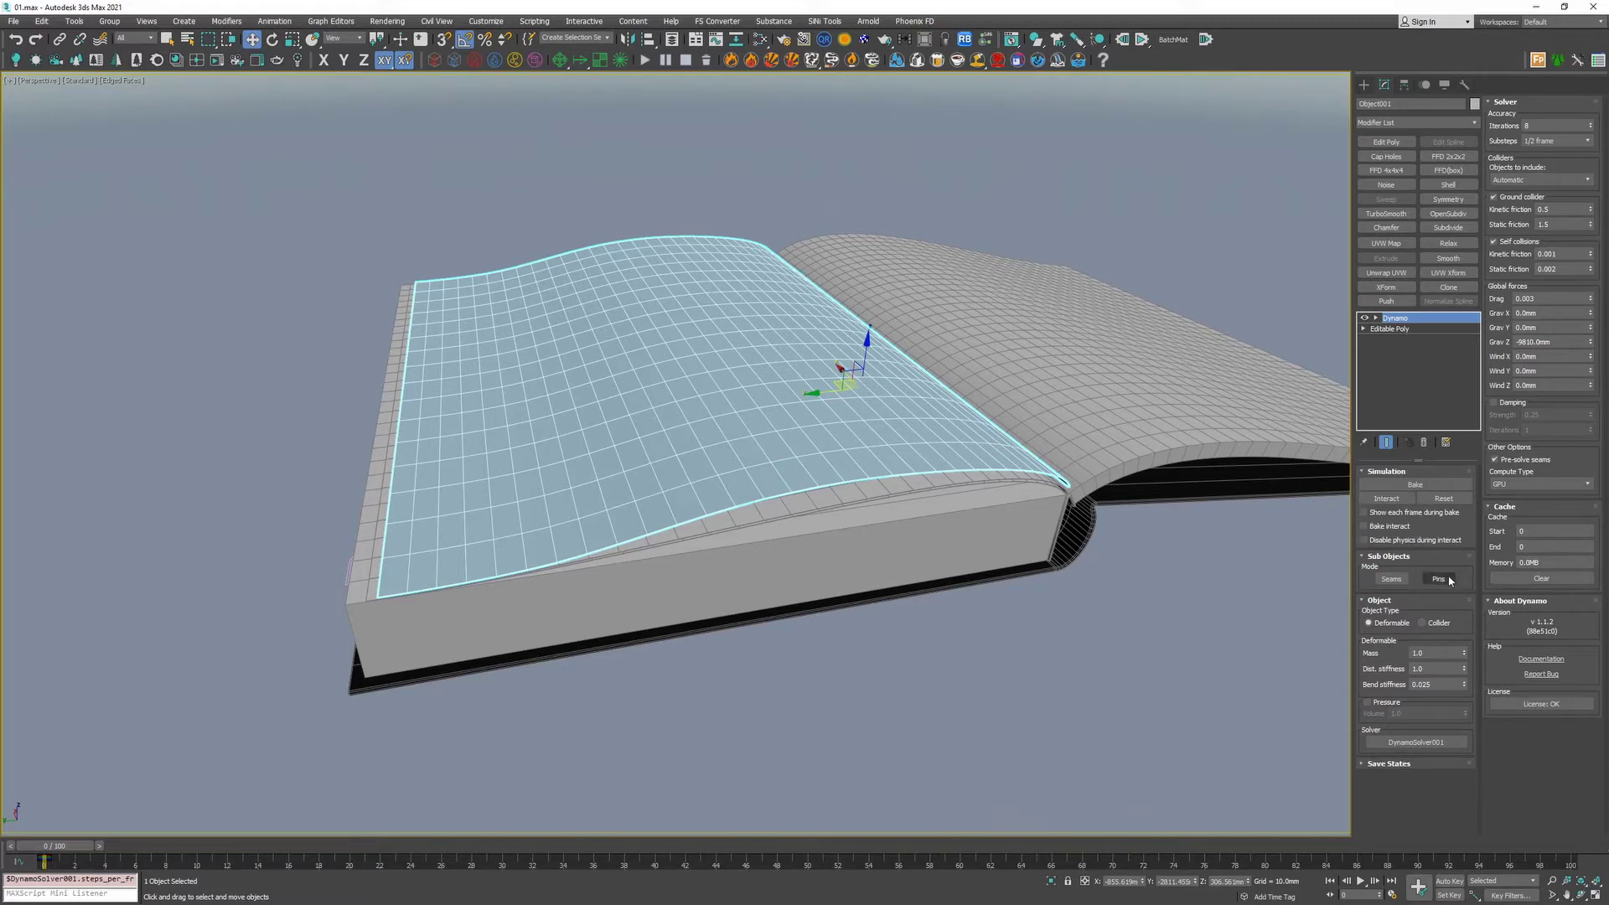
- Set the cloth's air Drag to 0.003
double_click(1546, 299)
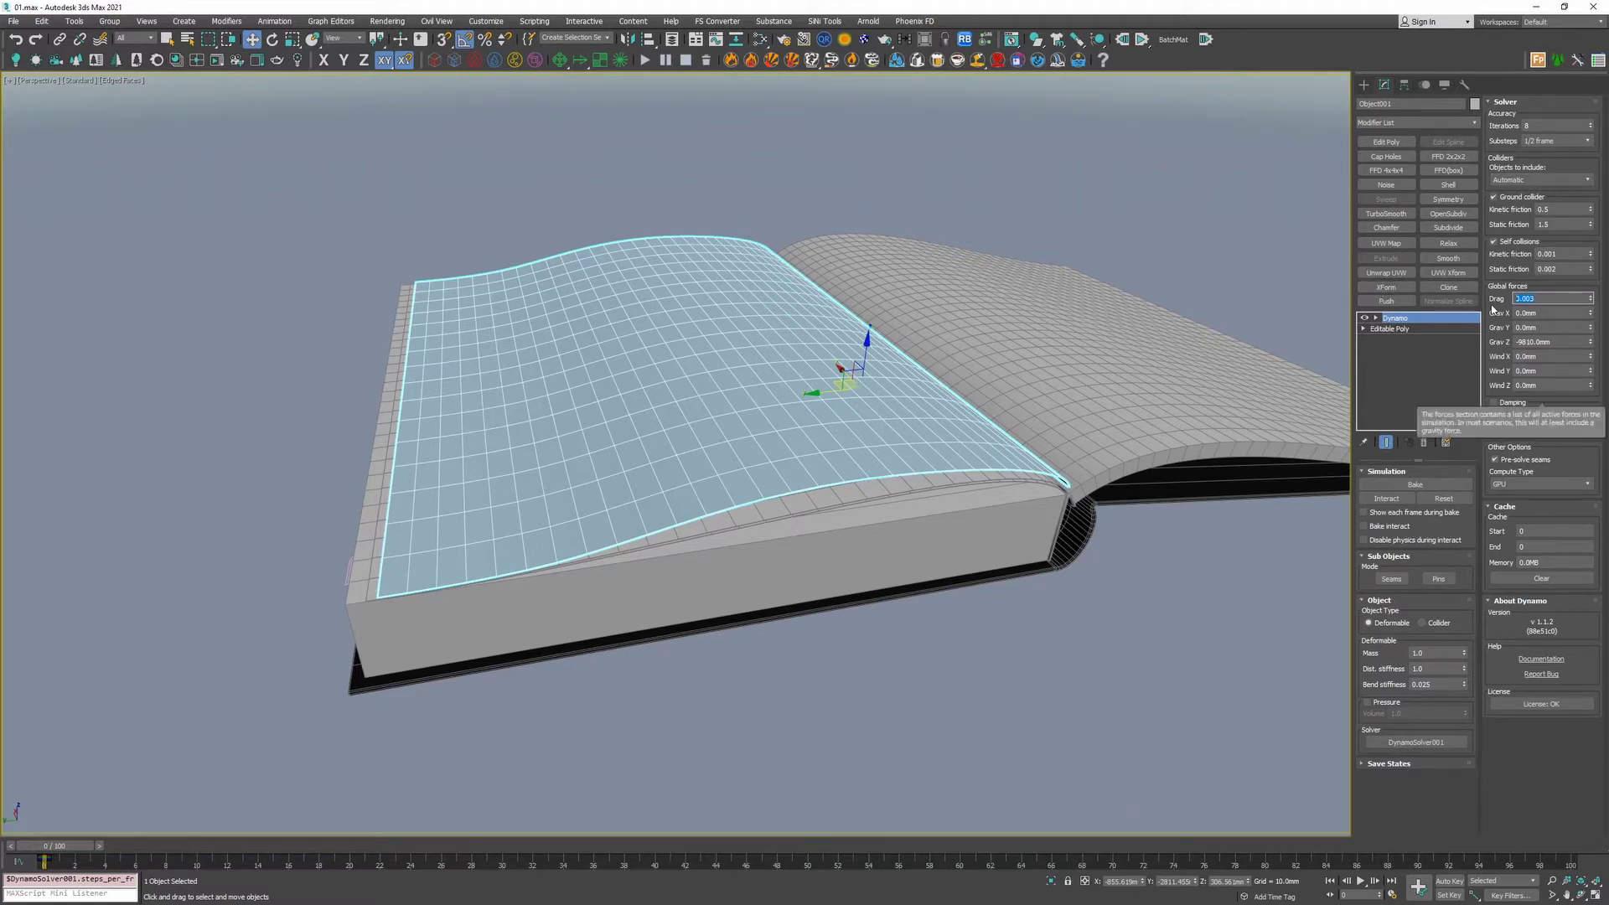
key(Tab)
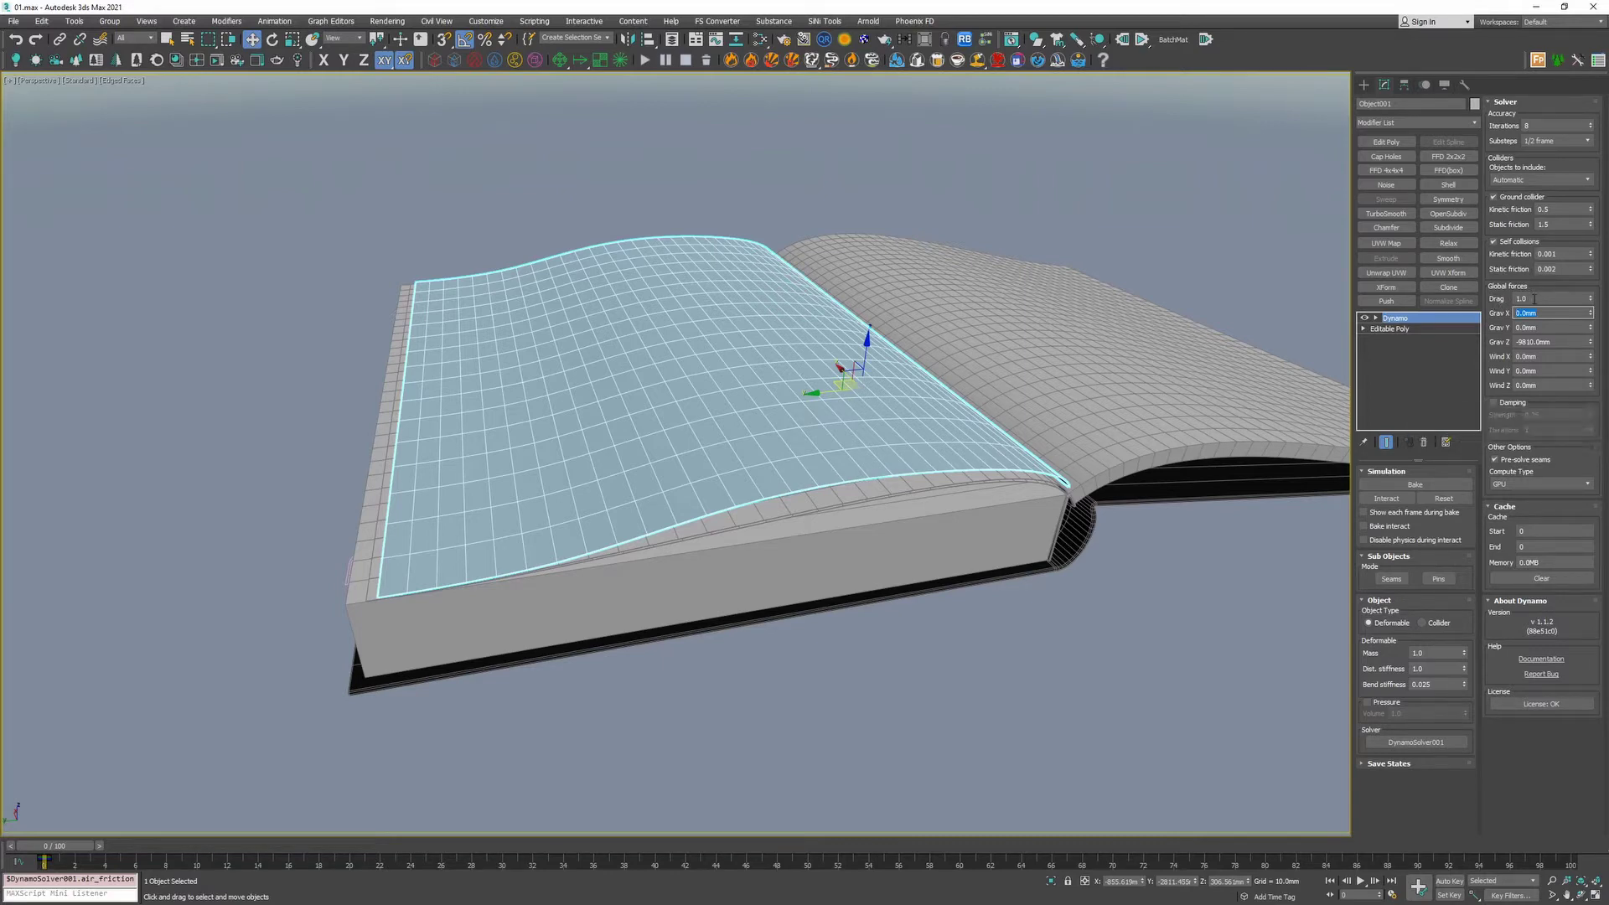
key(shift+Tab)
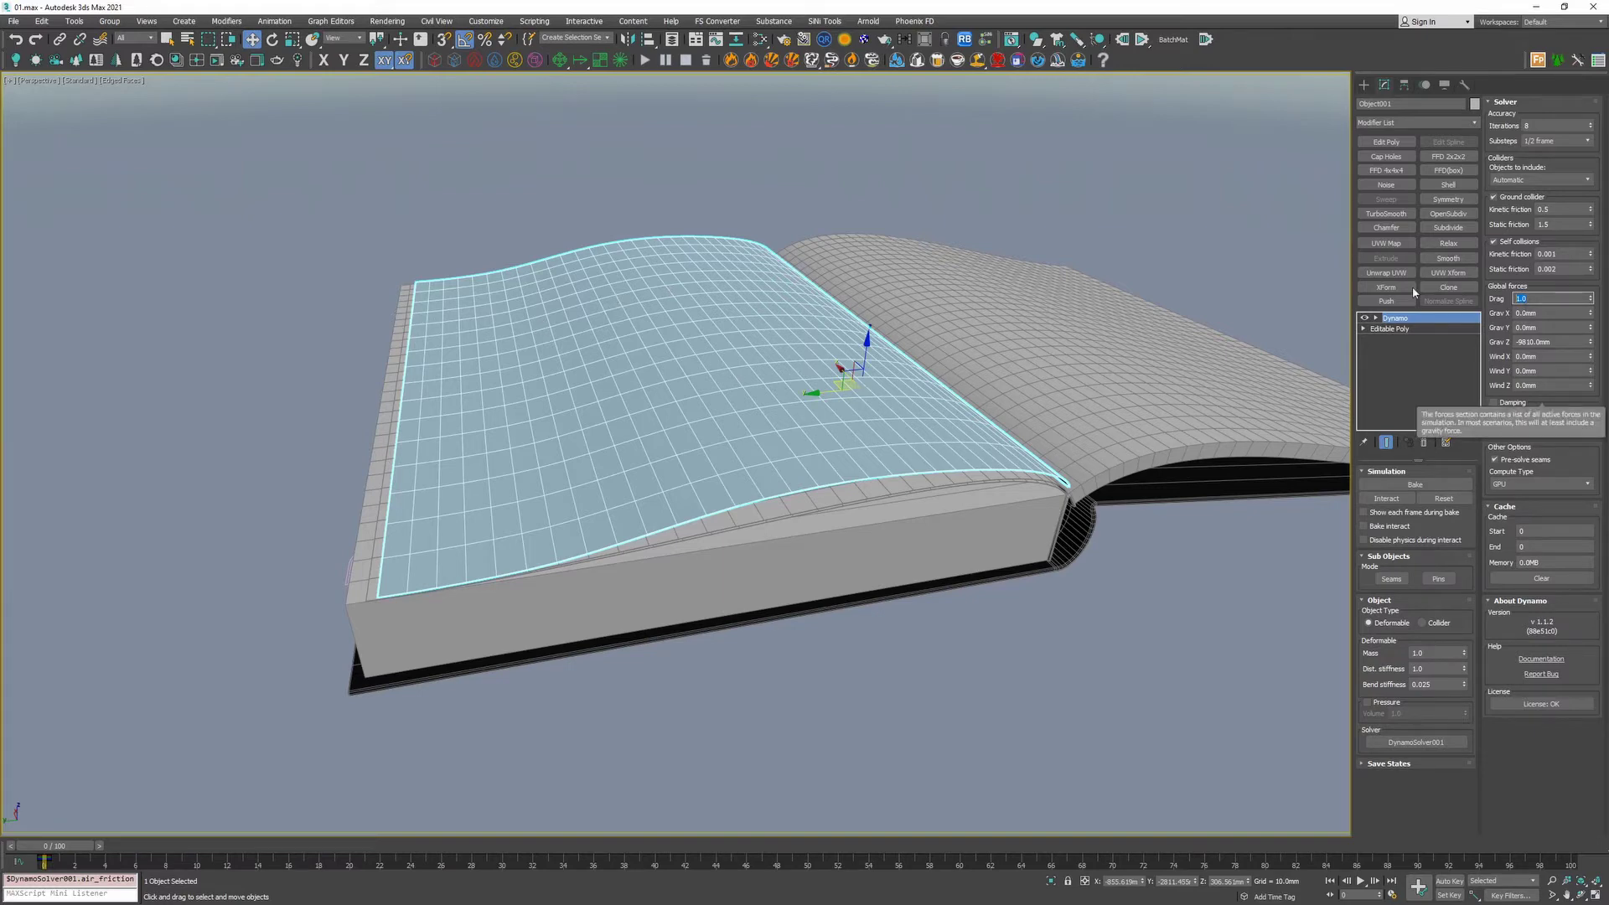
text(0.003)
click(1257, 254)
click(896, 369)
- Restore the Drag value to 1.0
double_click(1540, 299)
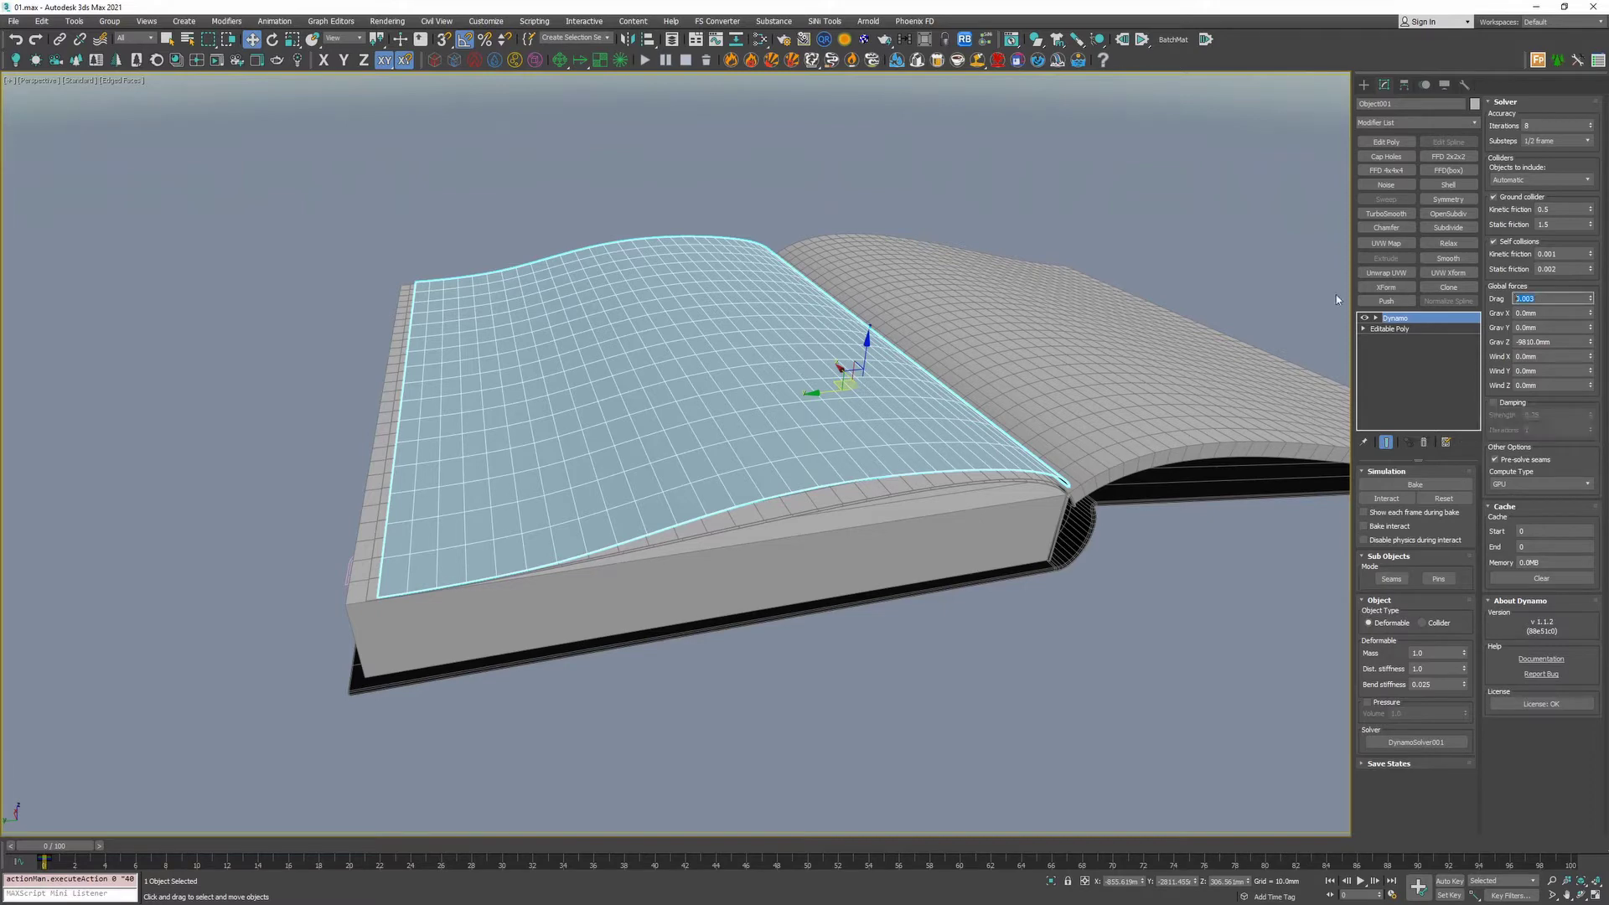
text(1.0)
key(Return)
click(1435, 652)
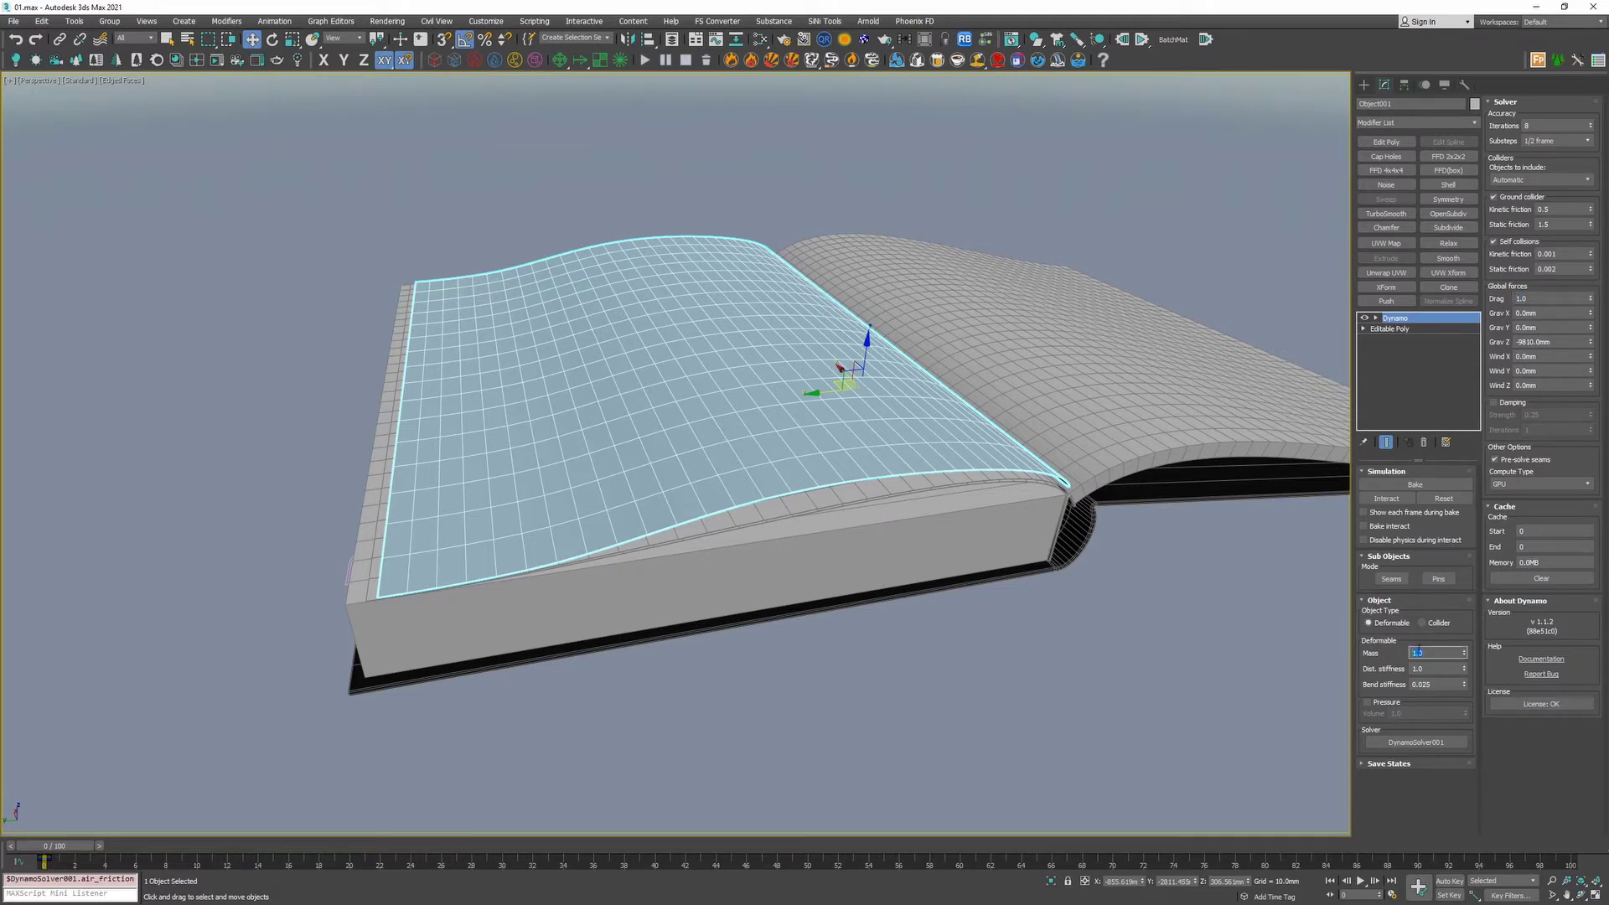
- Give the page cloth a Bend stiffness of 1.0
key(Tab)
key(Tab)
text(1)
key(Return)
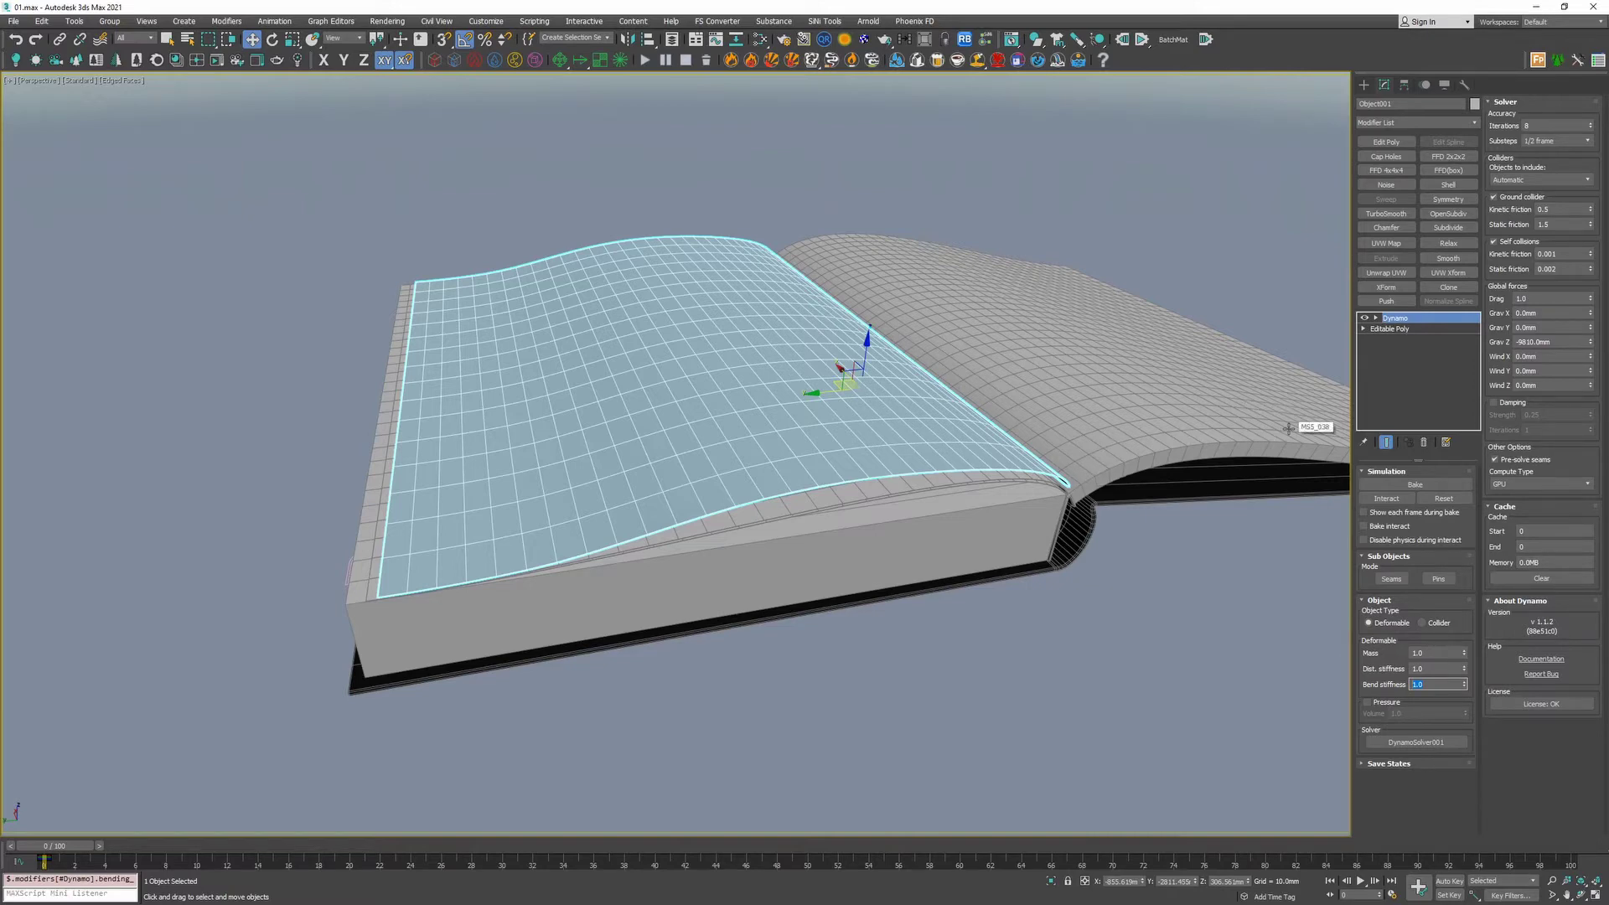
- Set the solver's Wind Y force to -100.0mm
click(1551, 369)
text(-100)
key(Return)
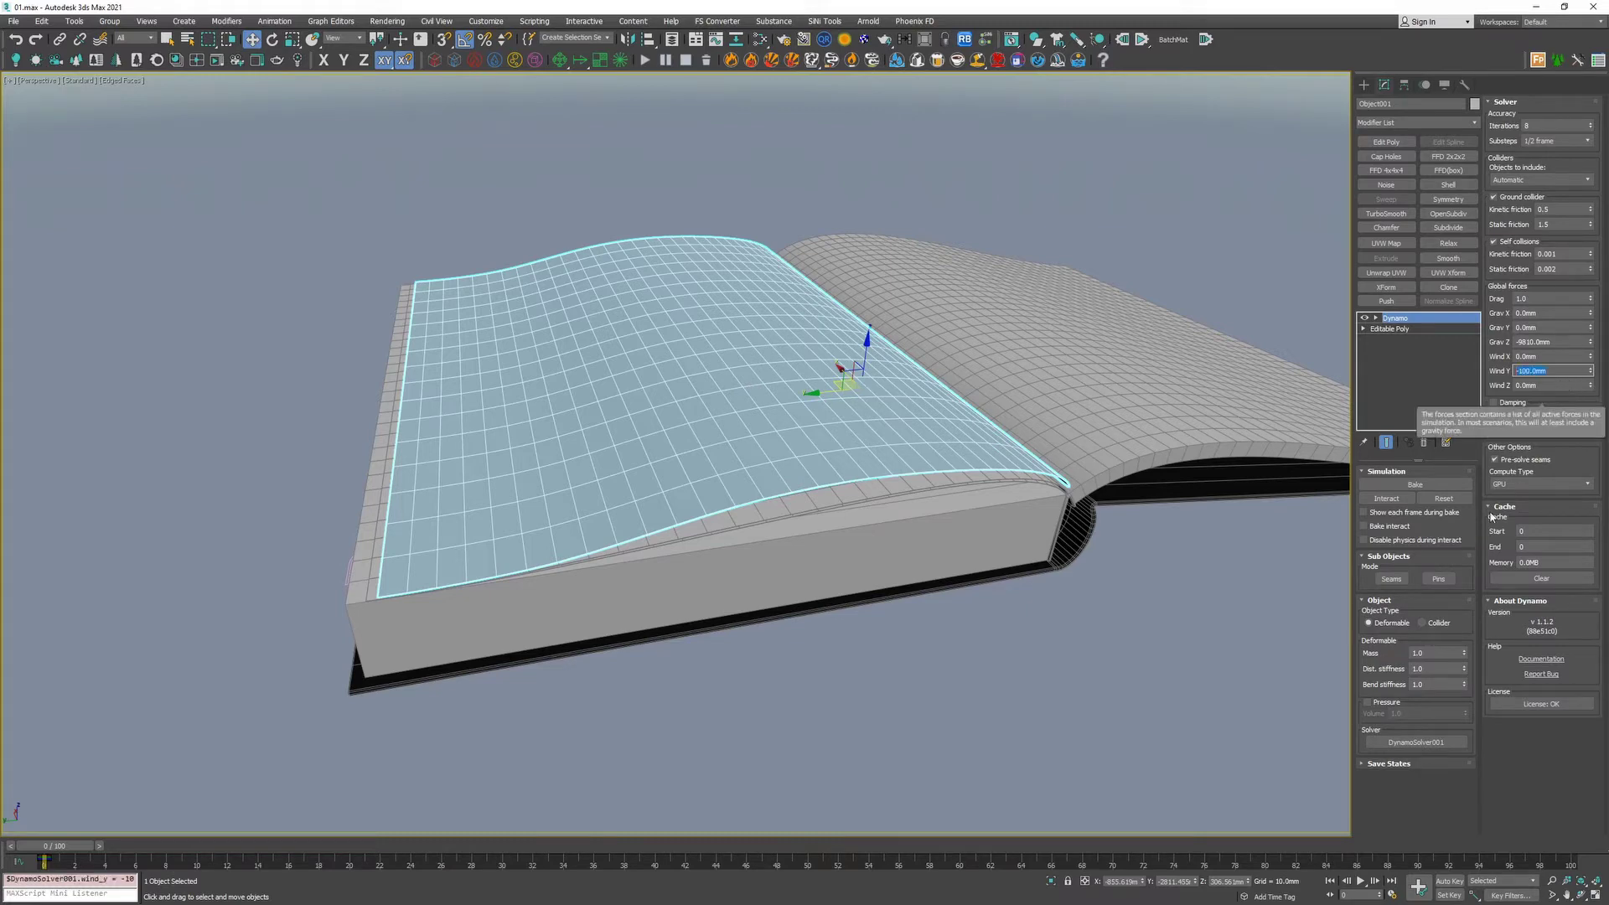
click(1438, 578)
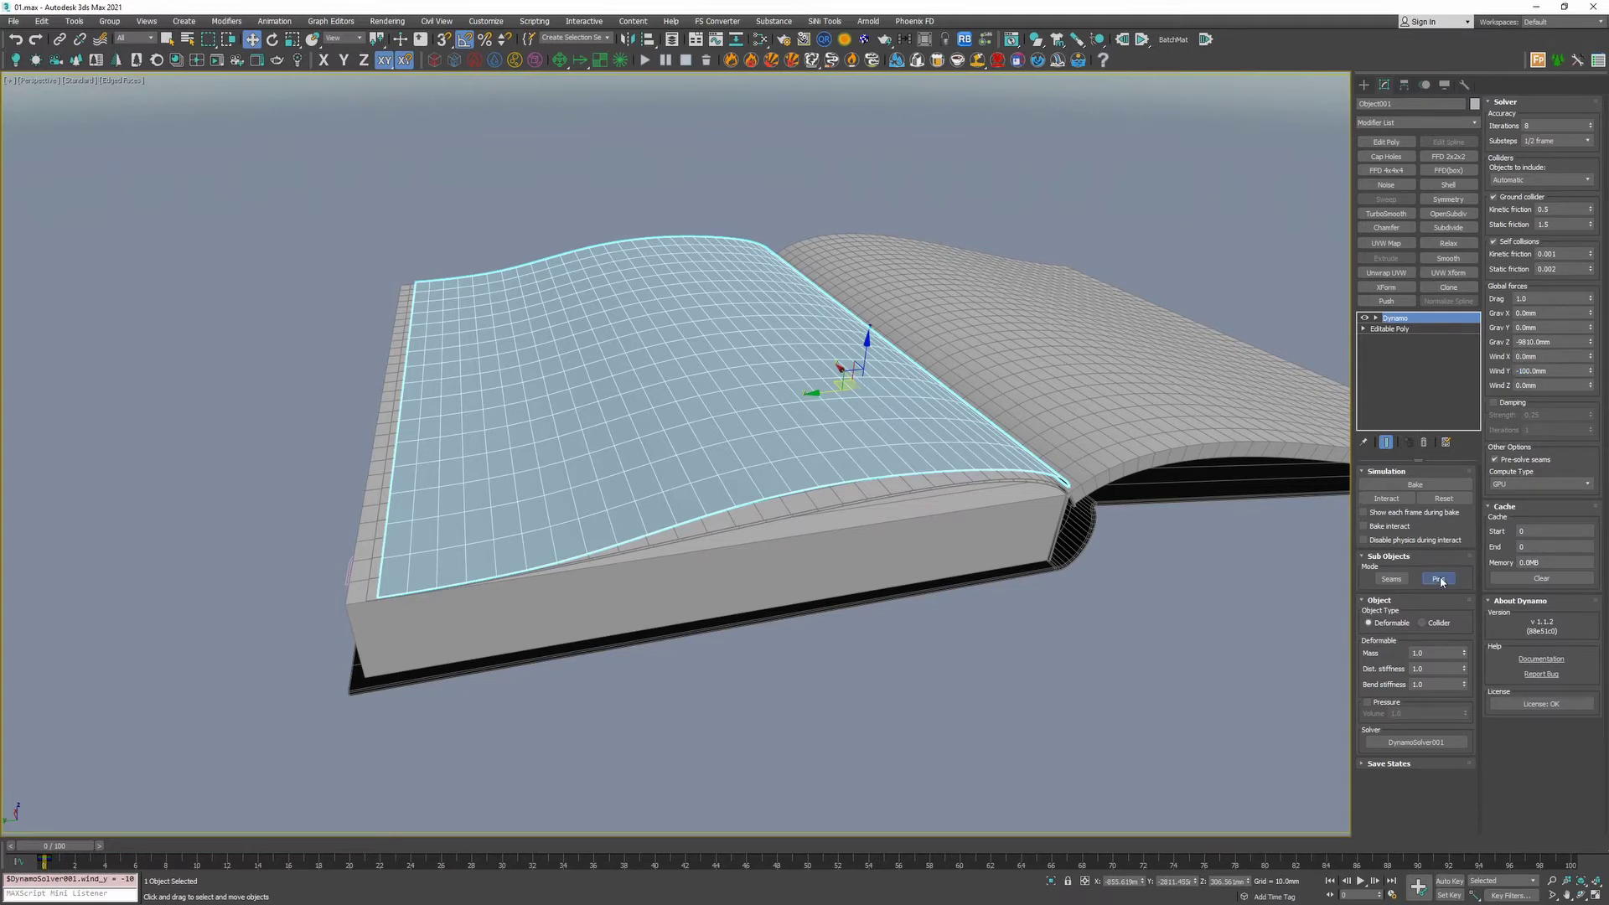
- Turn off Use Soft Selection in the page's Editable Poly vertex mode
alt+middle_drag(1090, 512, 853, 508)
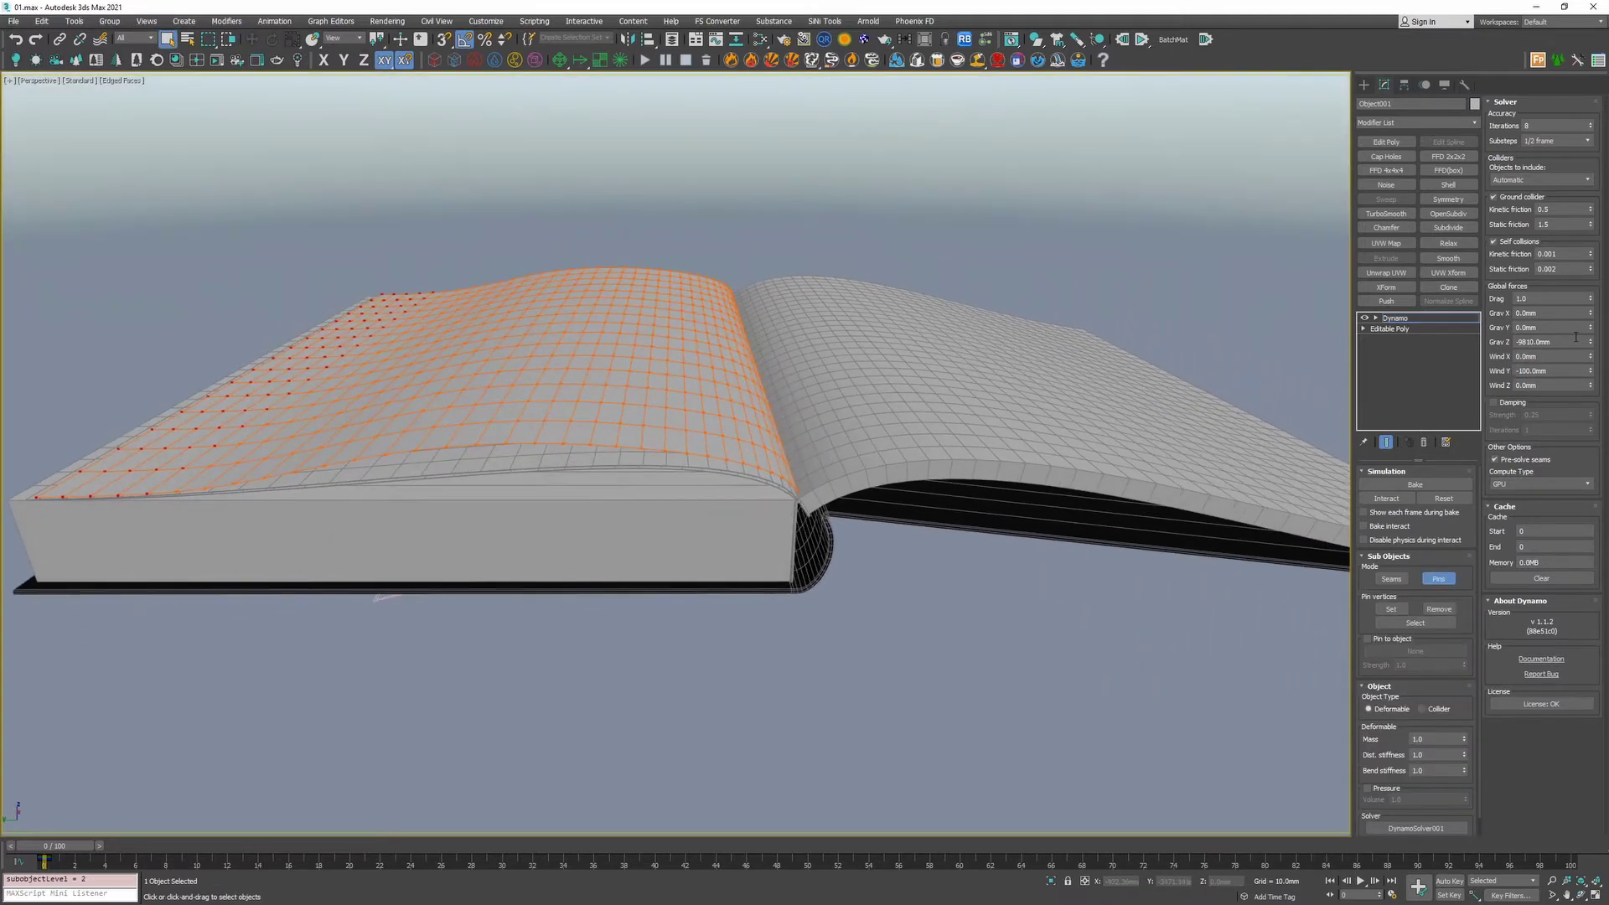
key(alt+w)
click(1438, 578)
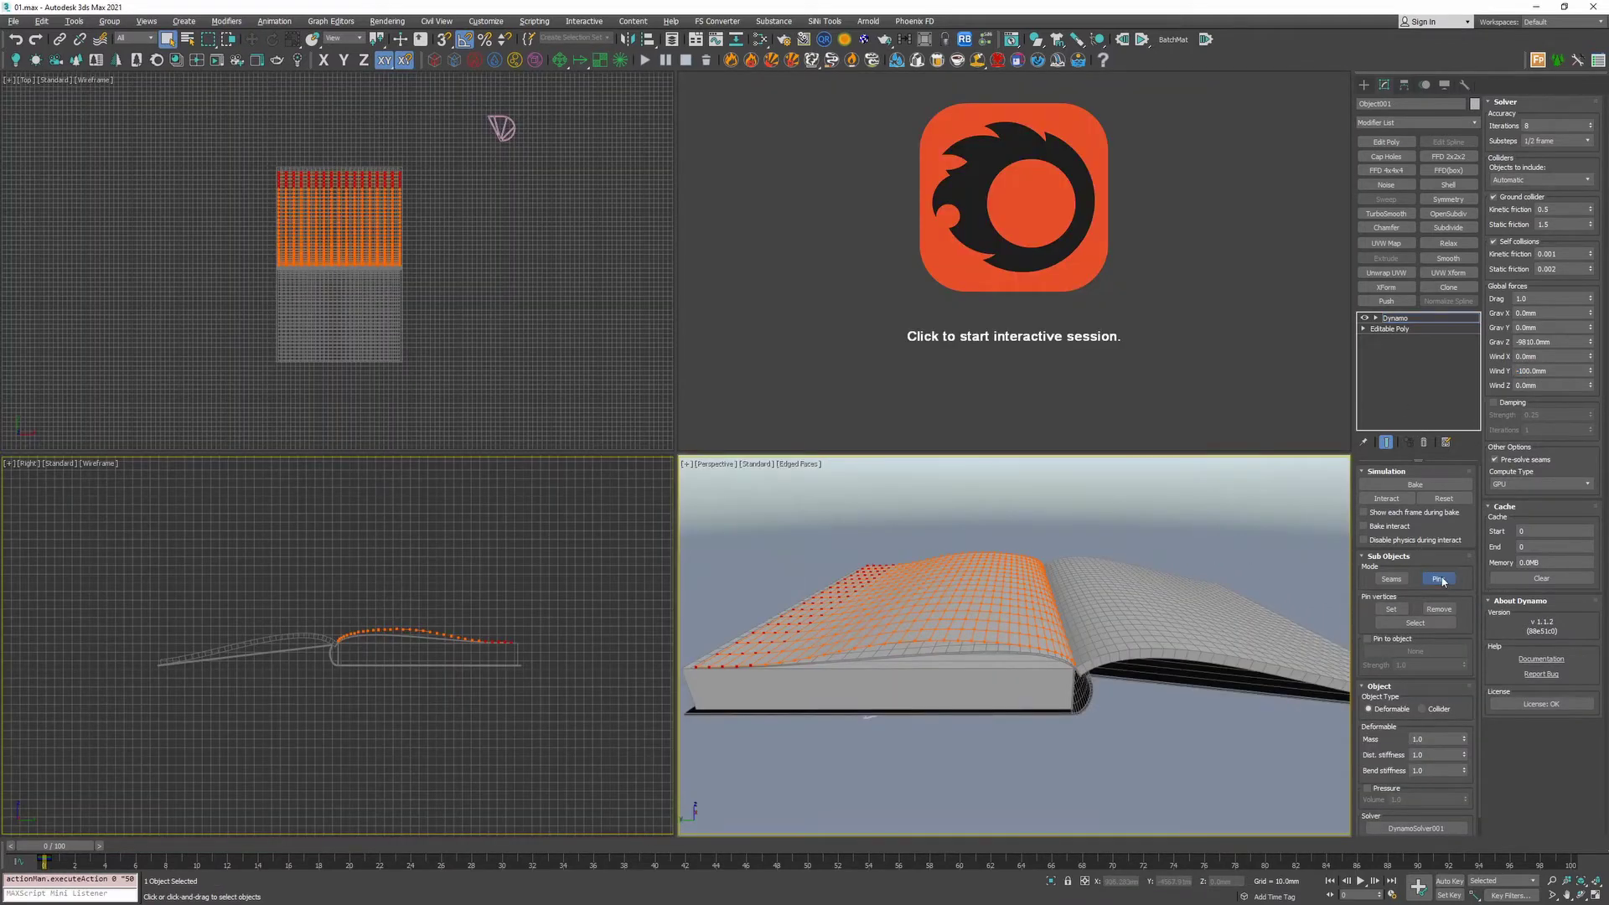
click(1391, 329)
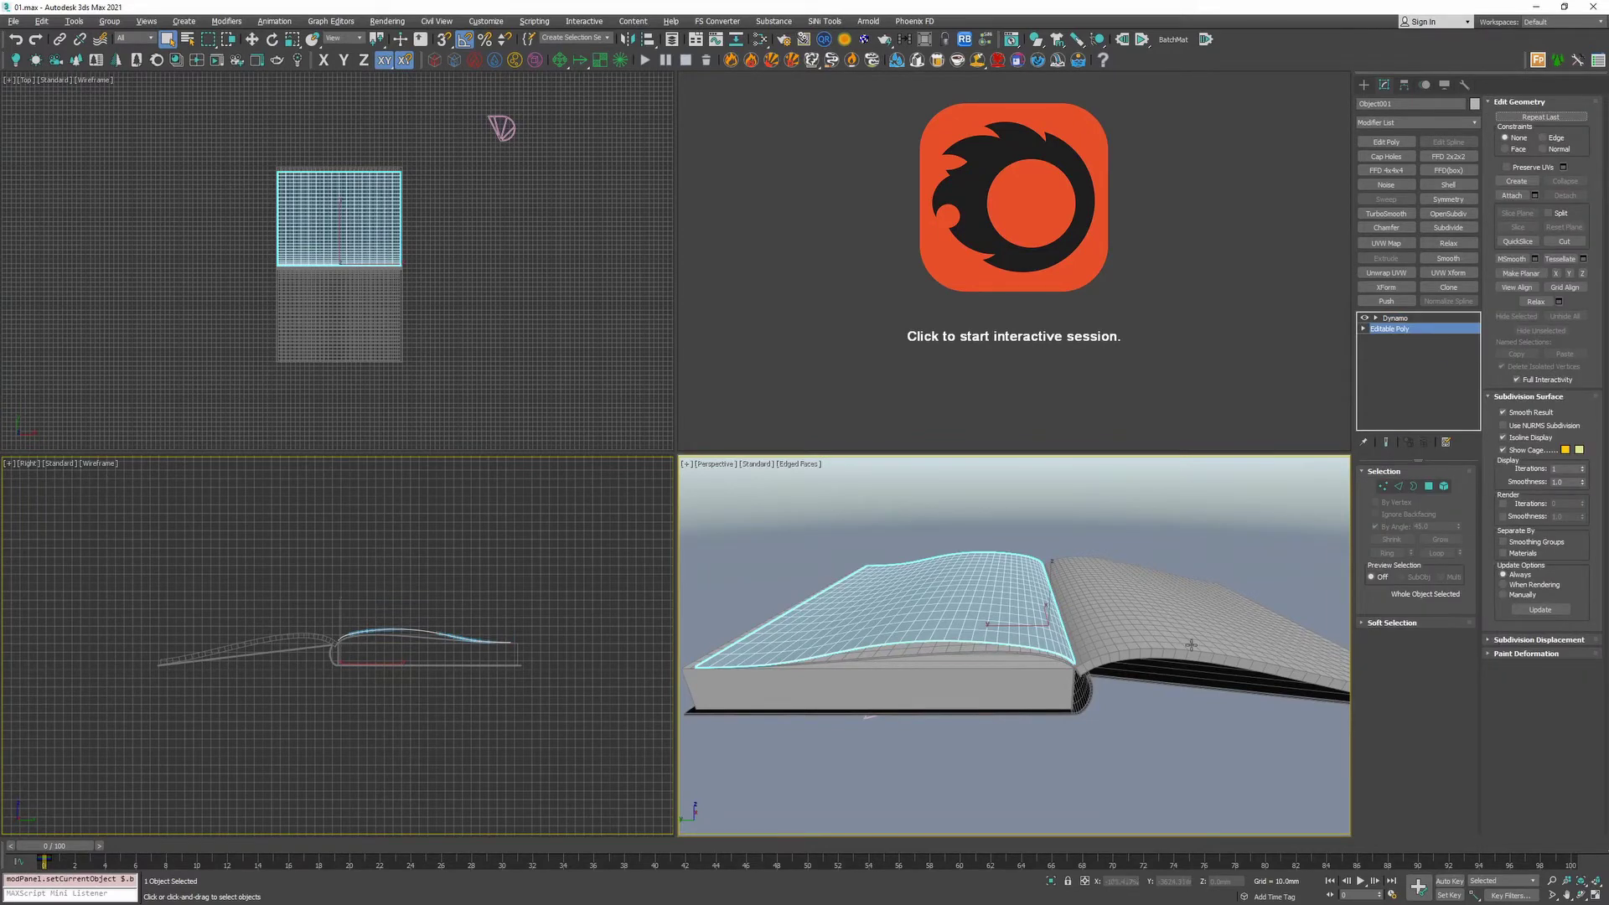
click(1382, 486)
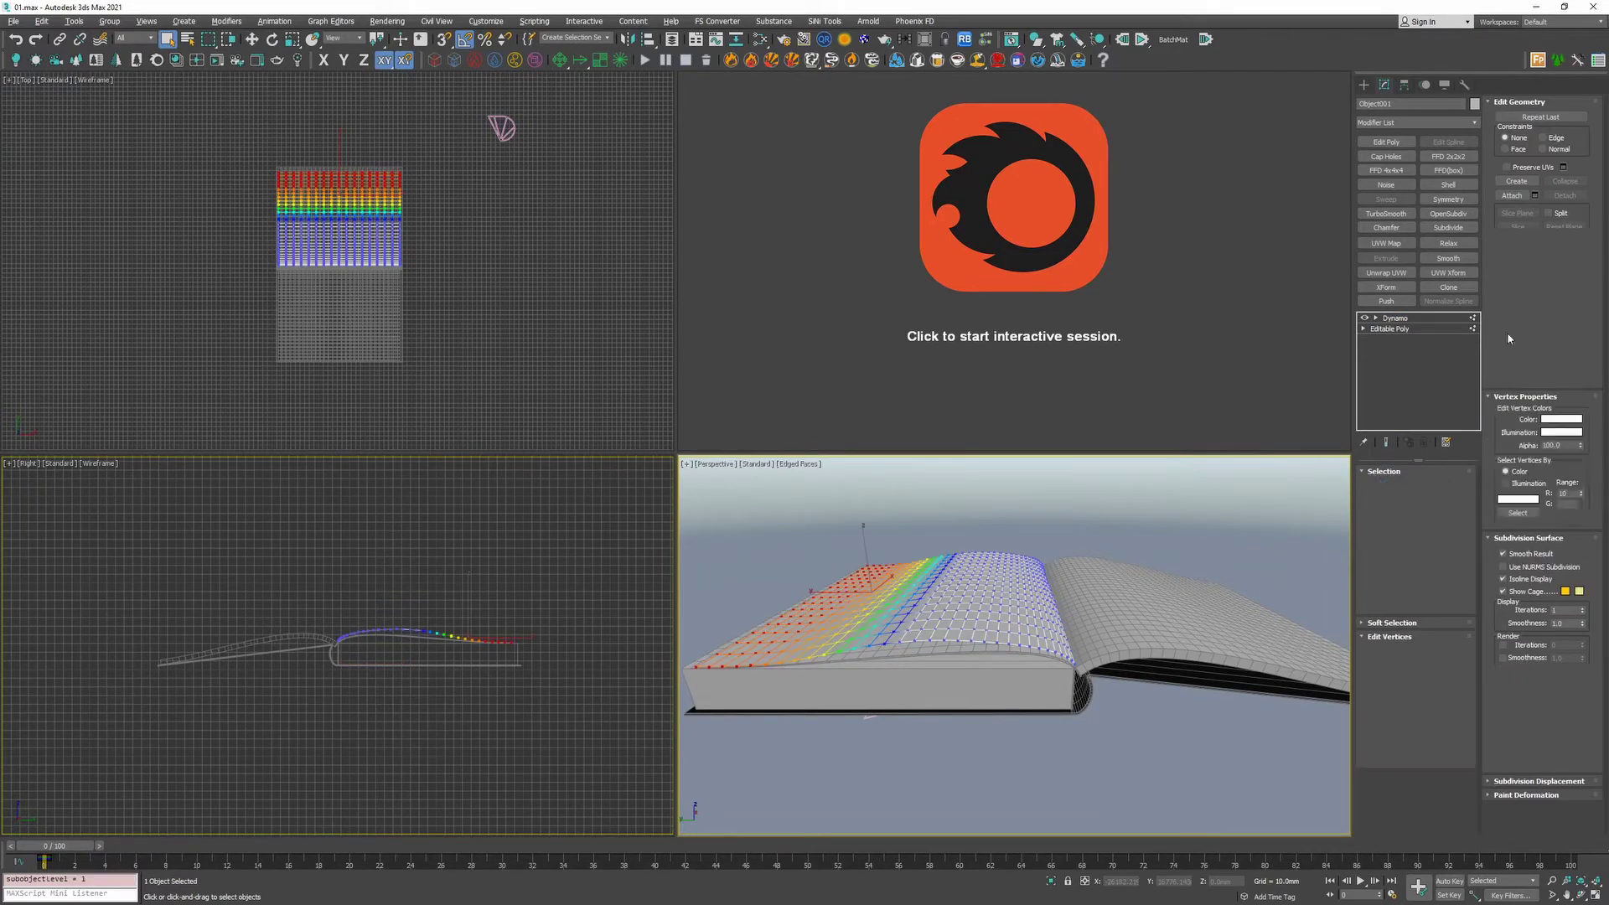
click(1396, 624)
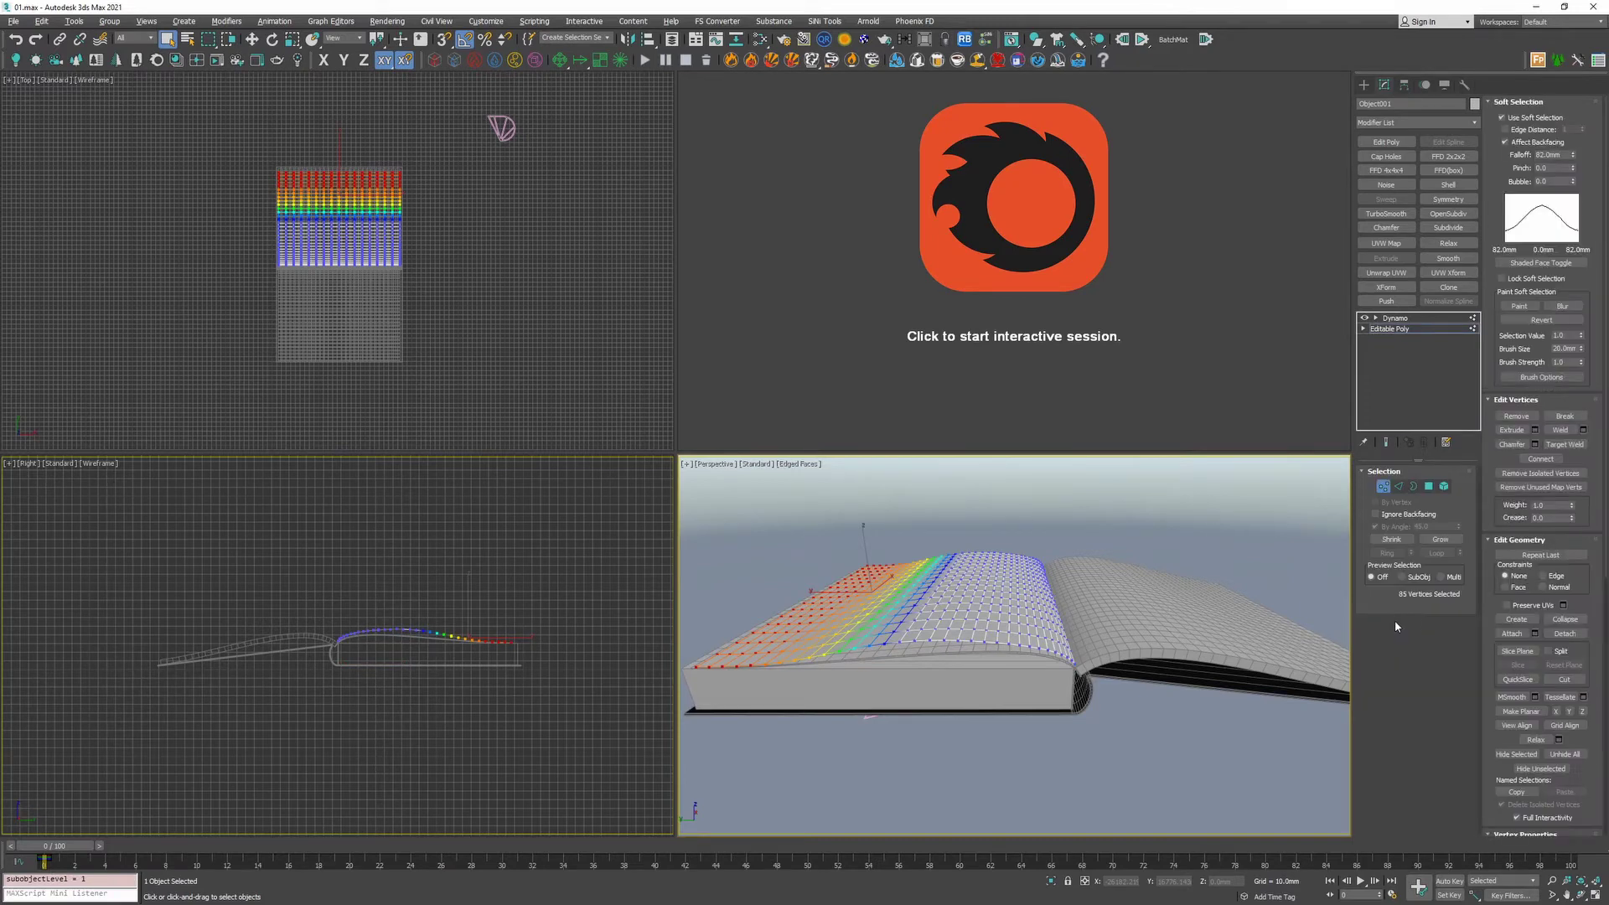
click(1501, 117)
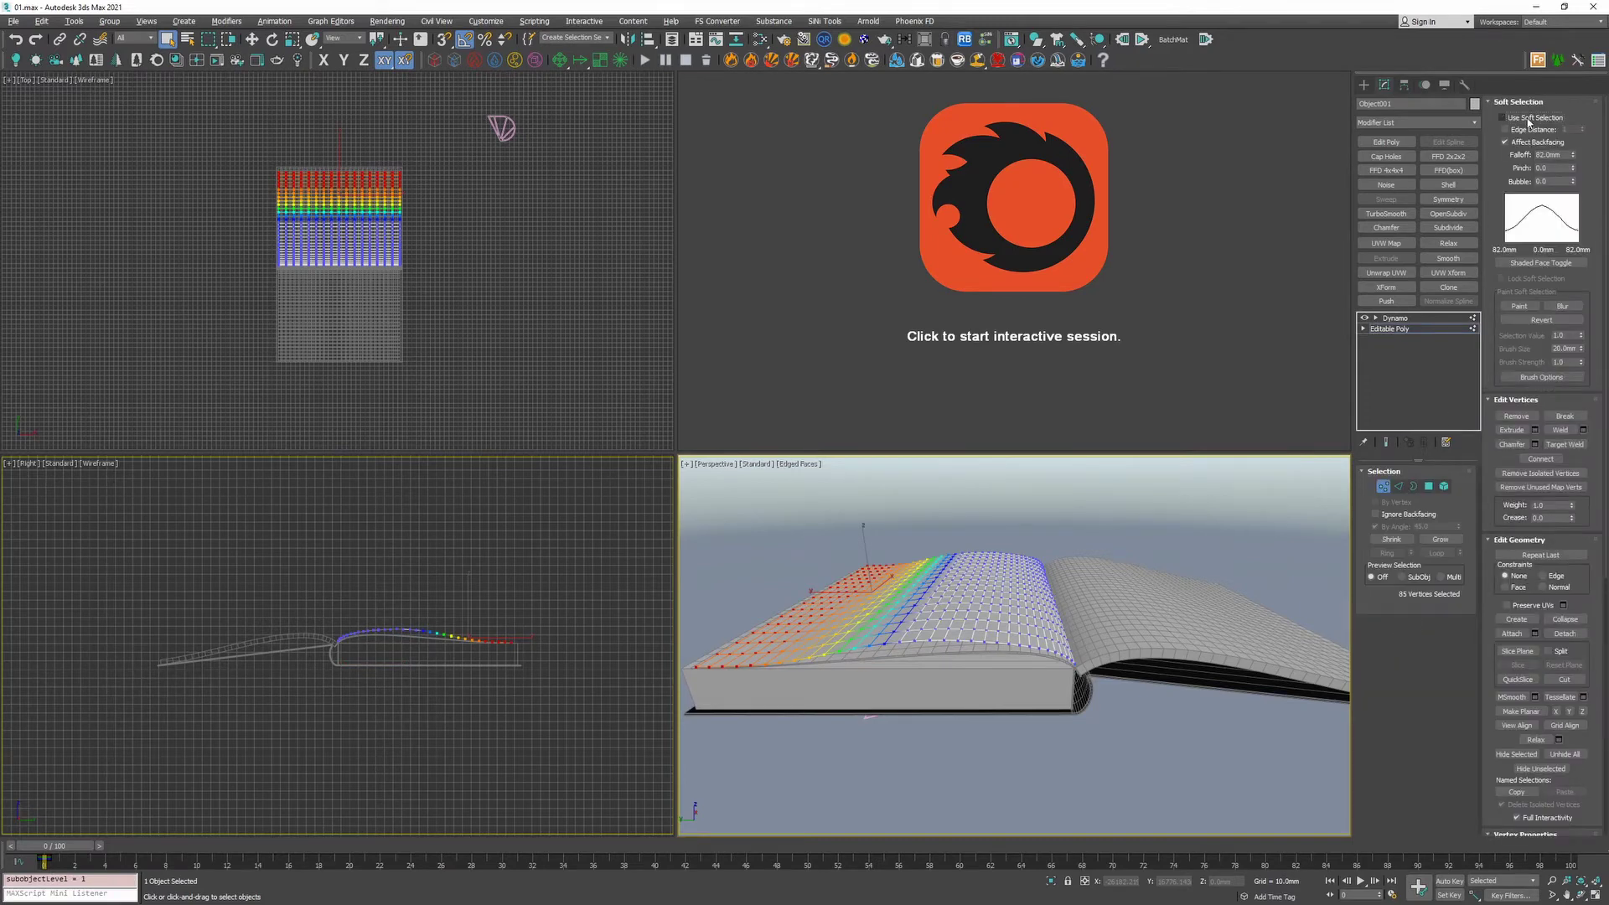
click(1391, 329)
click(1395, 319)
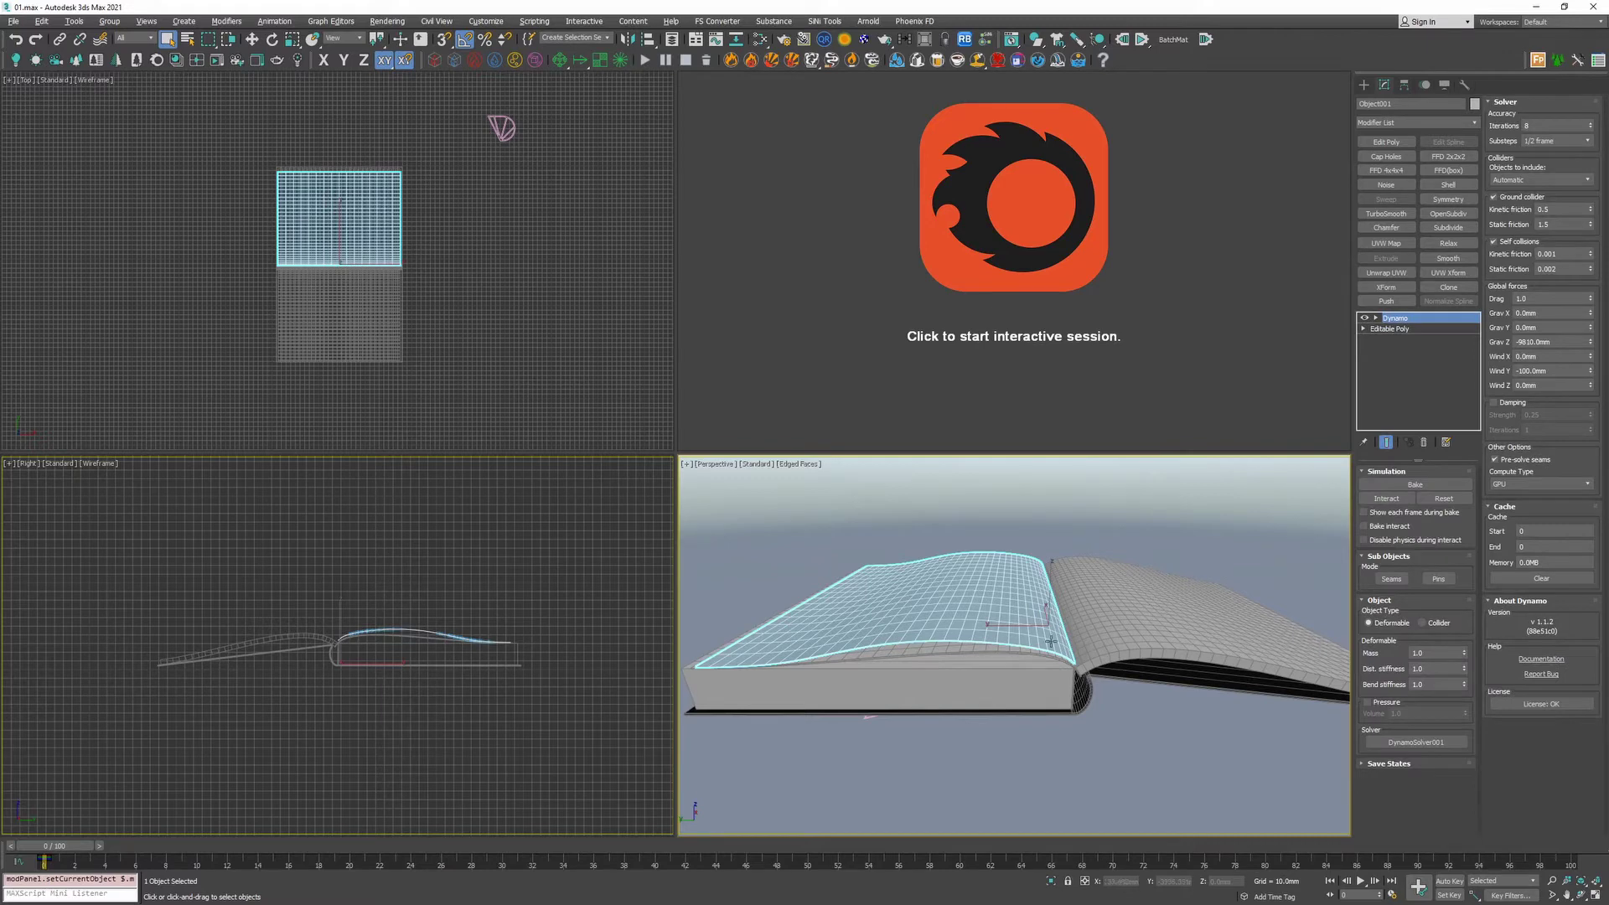
- Pin the spine-edge vertices to object MS_038 at strength 1.0
click(1438, 578)
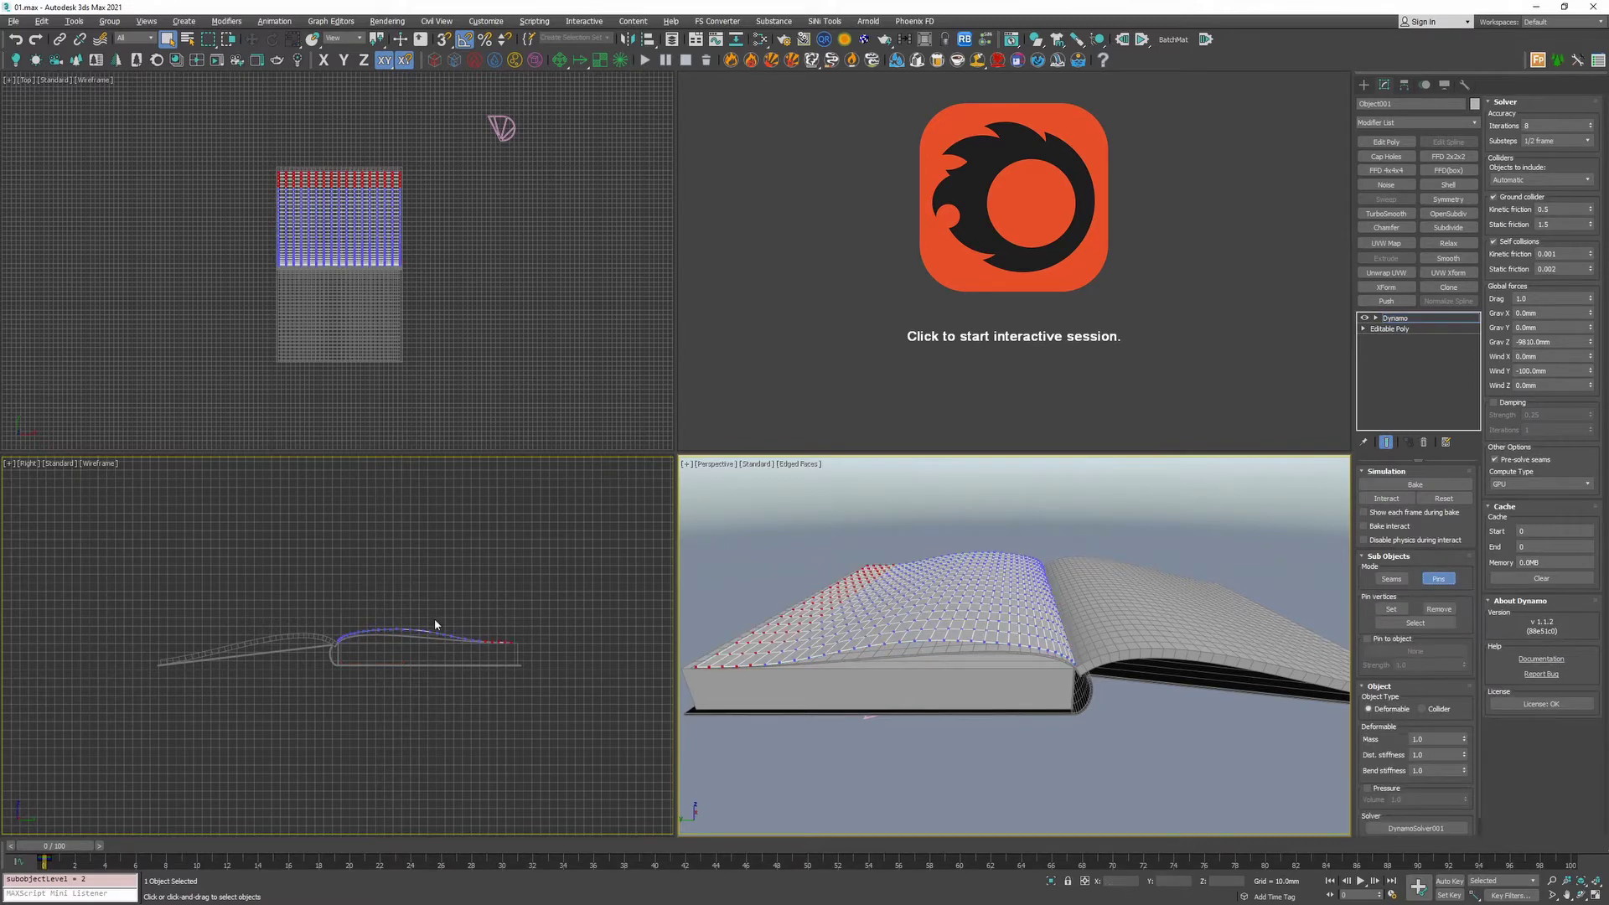
scroll(336, 603, up, 6)
scroll(341, 619, up, 4)
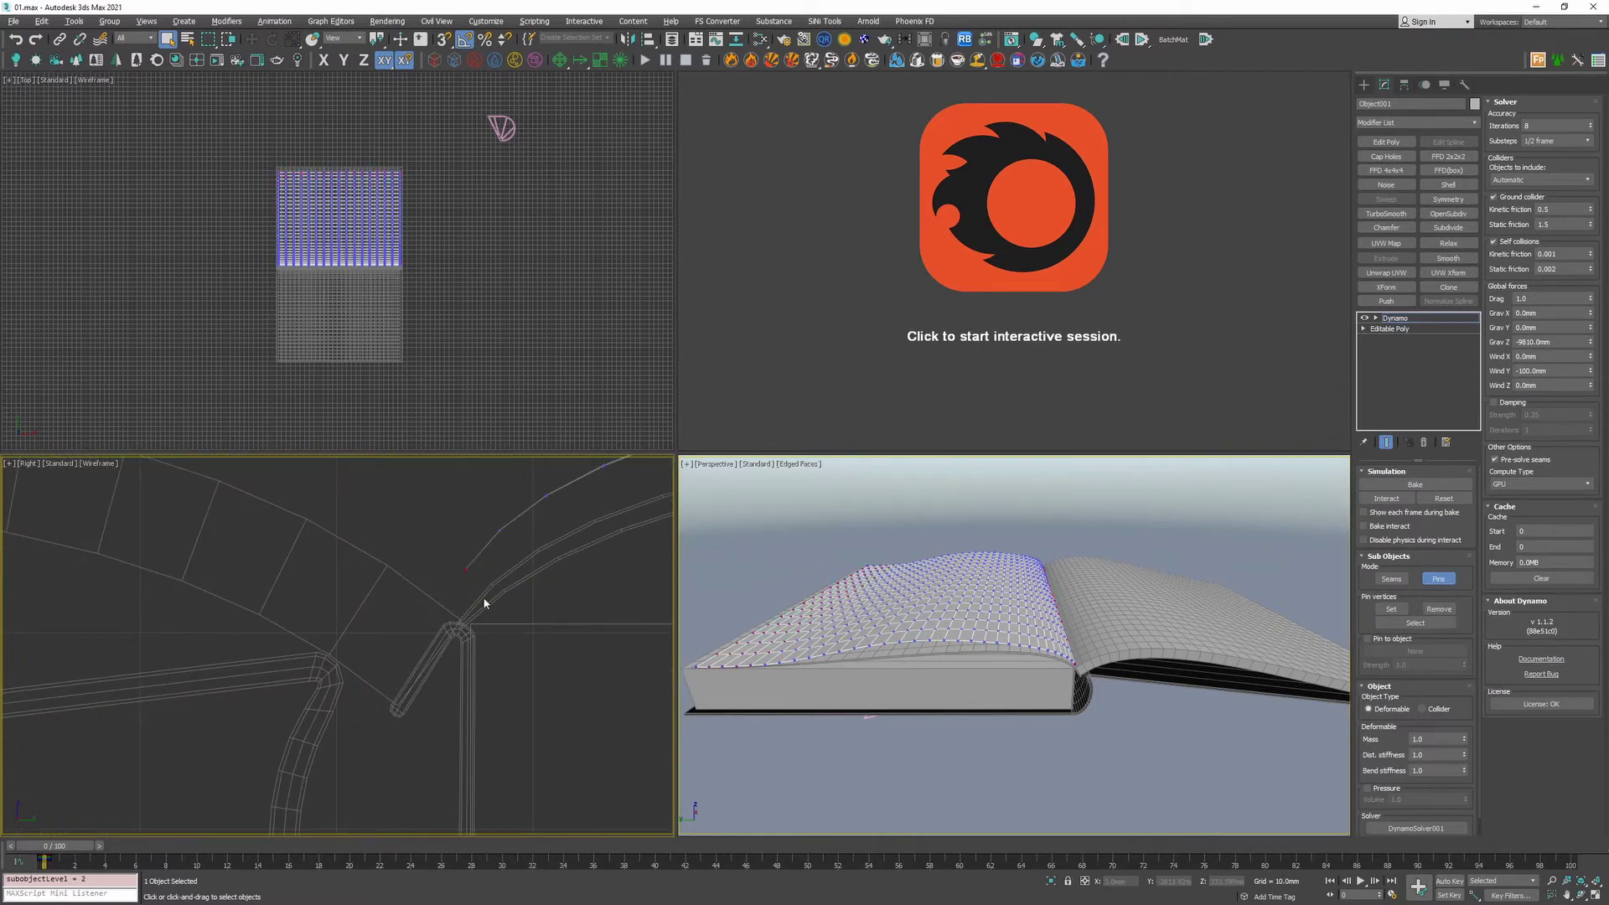
click(1391, 609)
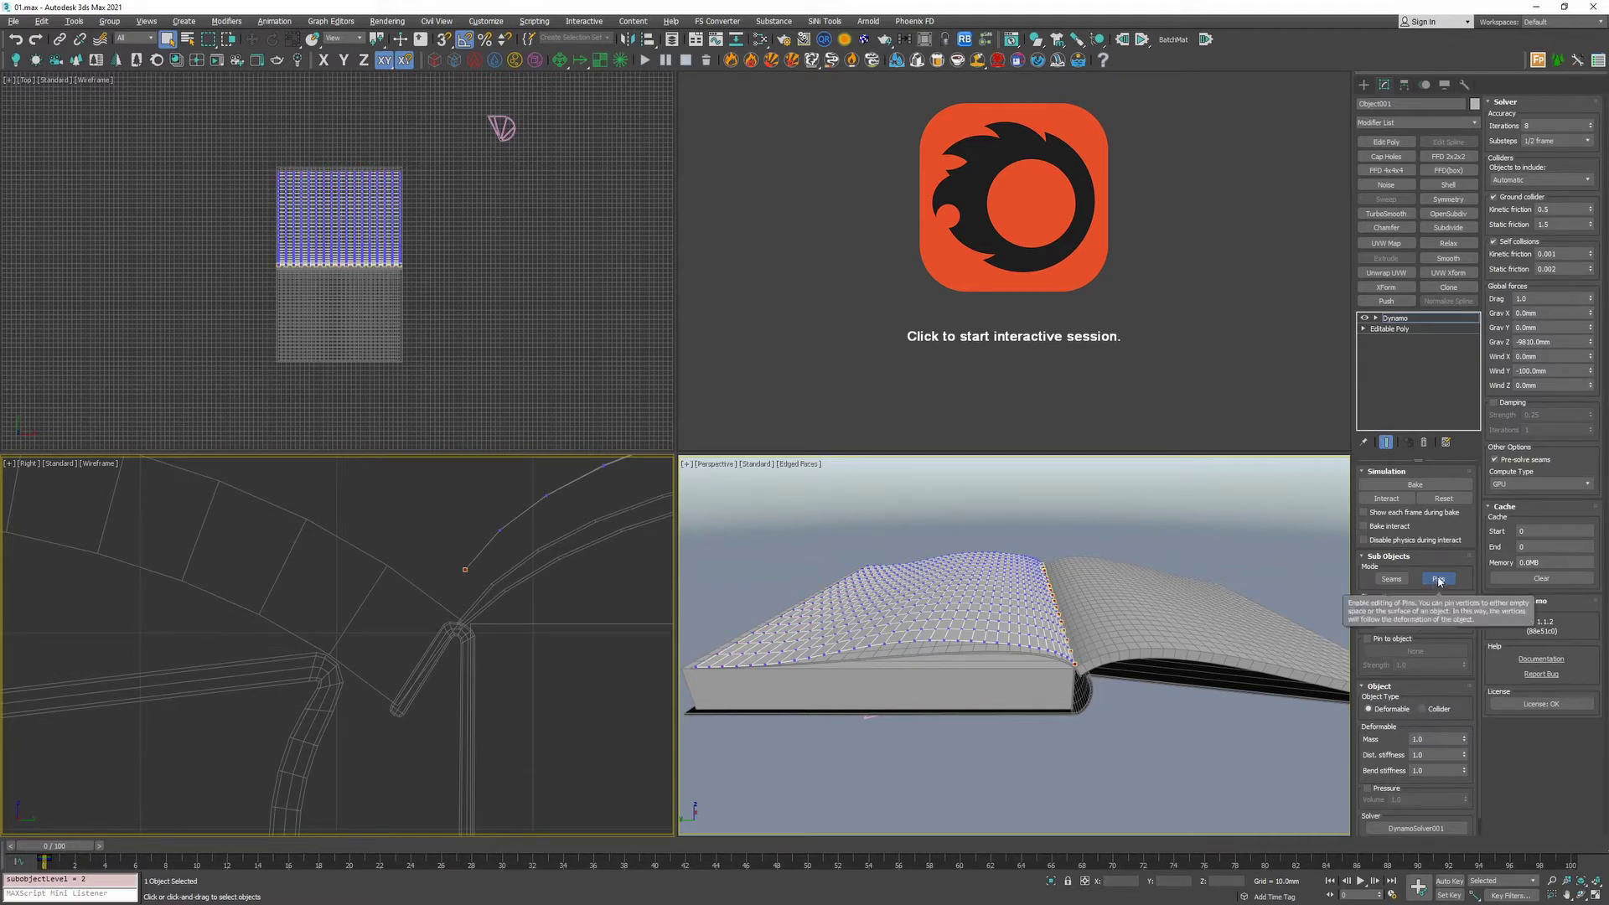
click(1369, 638)
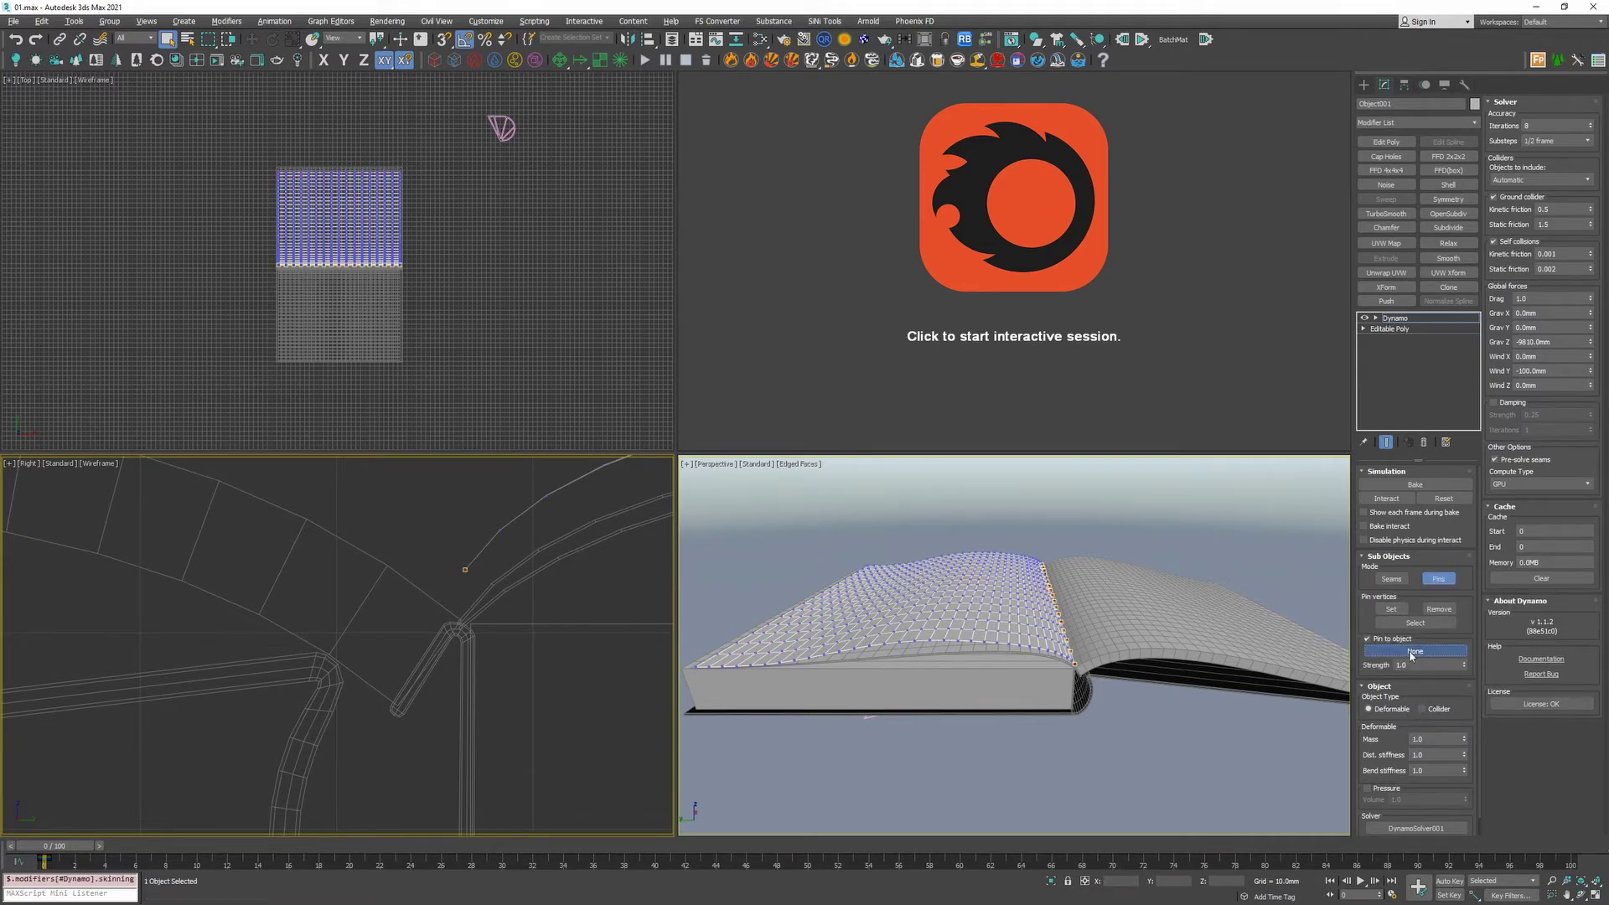
click(1413, 651)
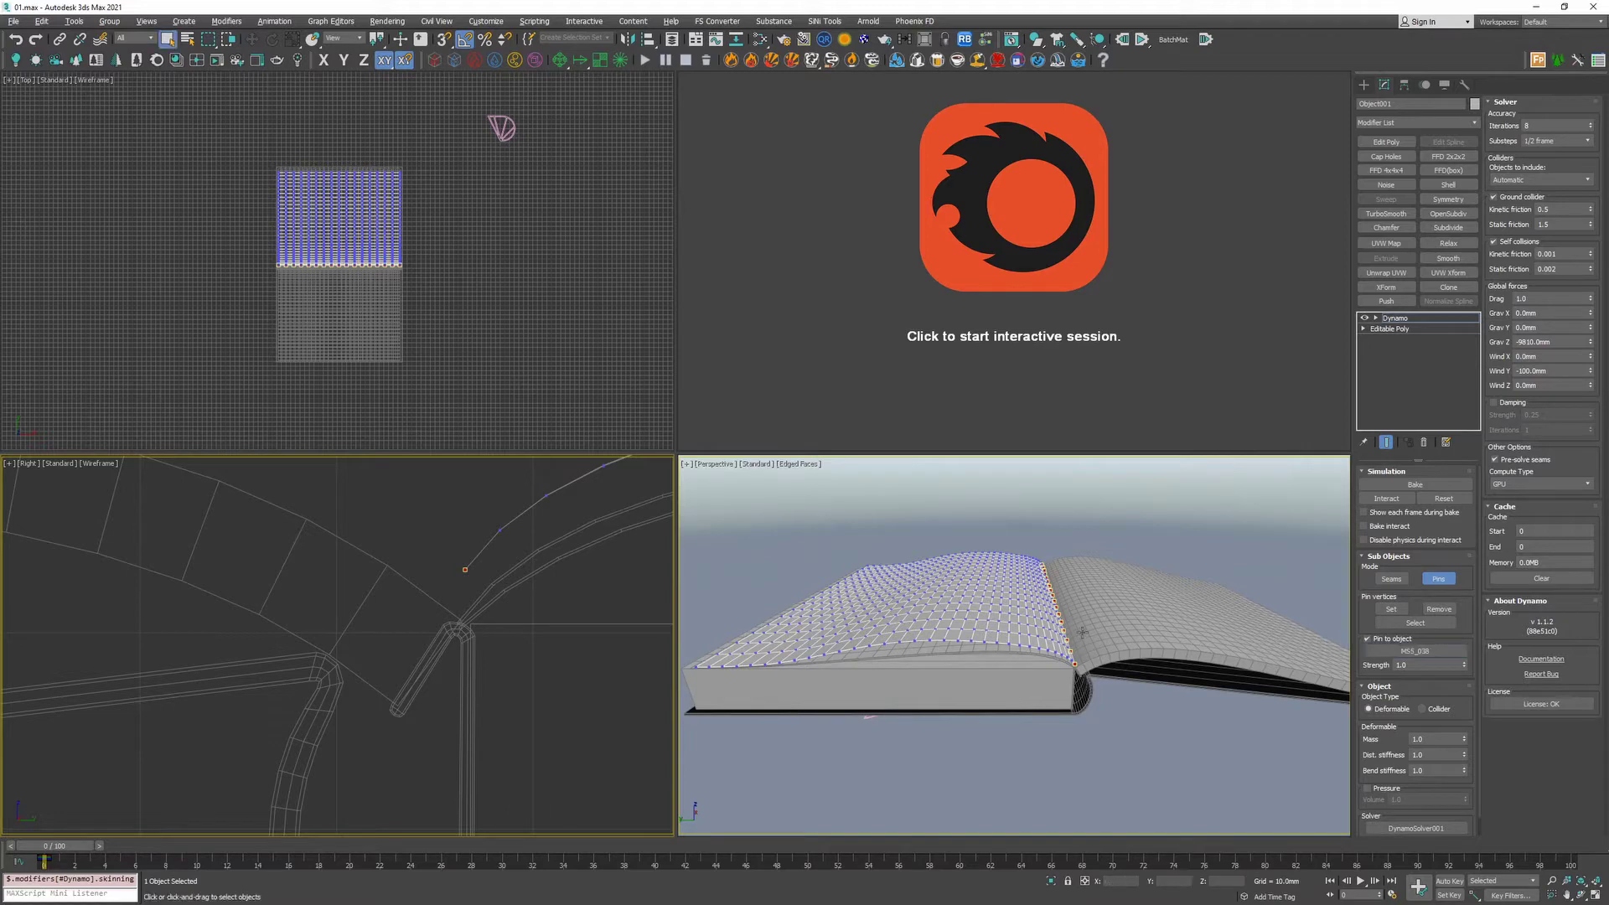
click(1415, 665)
click(1438, 578)
- Run an interactive cloth test, watch the page settle from a low view, then stop
click(1395, 496)
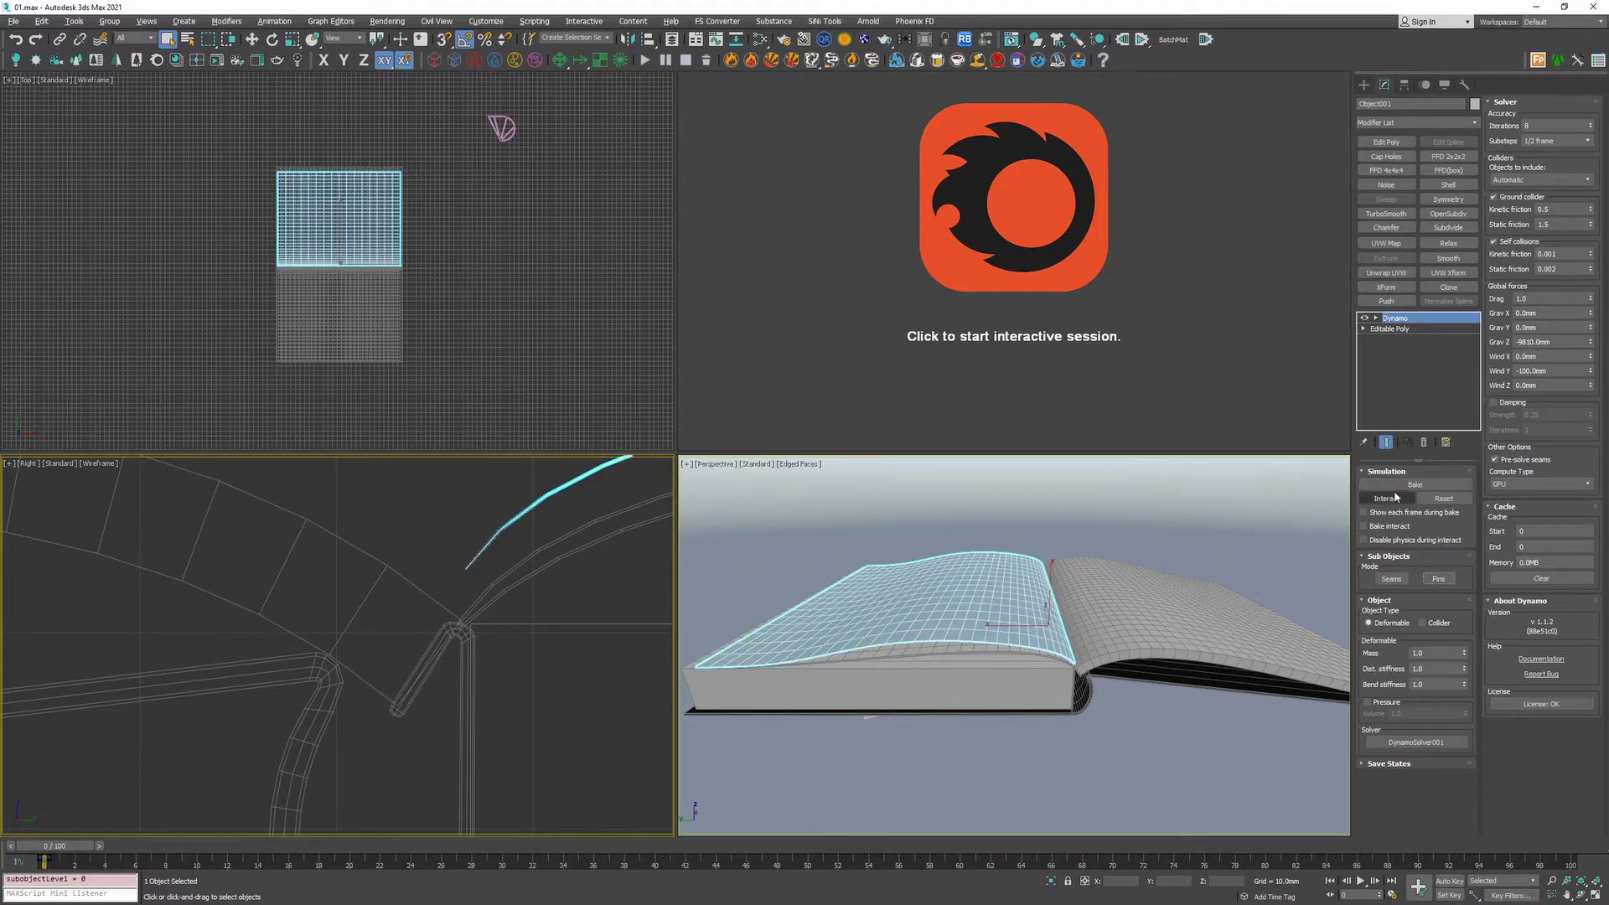
click(1396, 498)
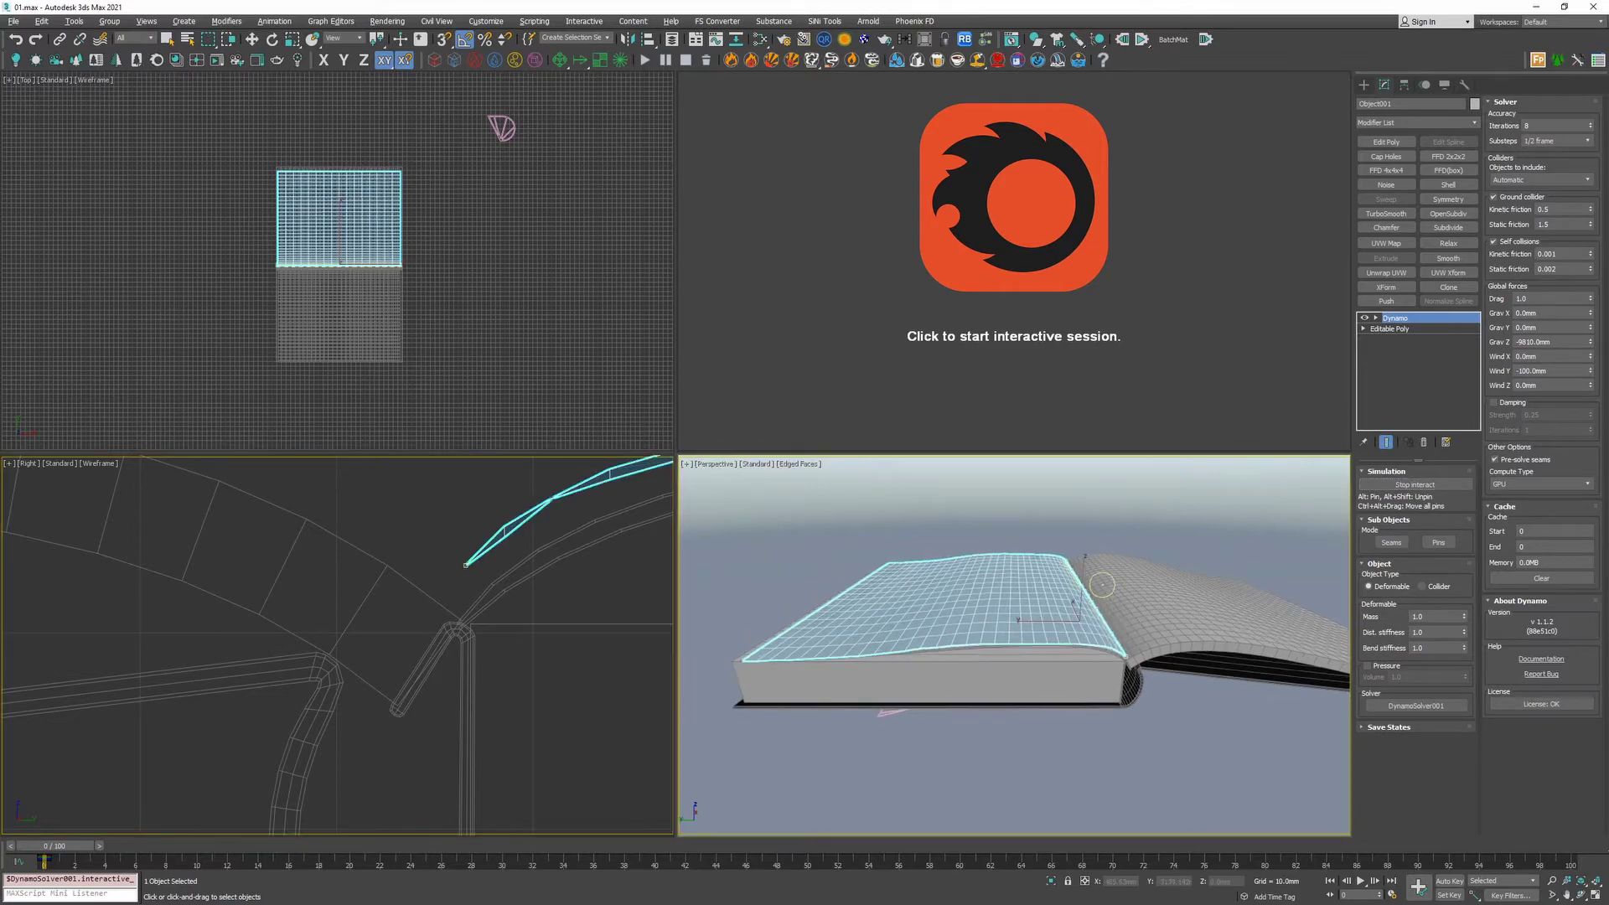
key(alt+w)
alt+middle_drag(766, 513, 790, 514)
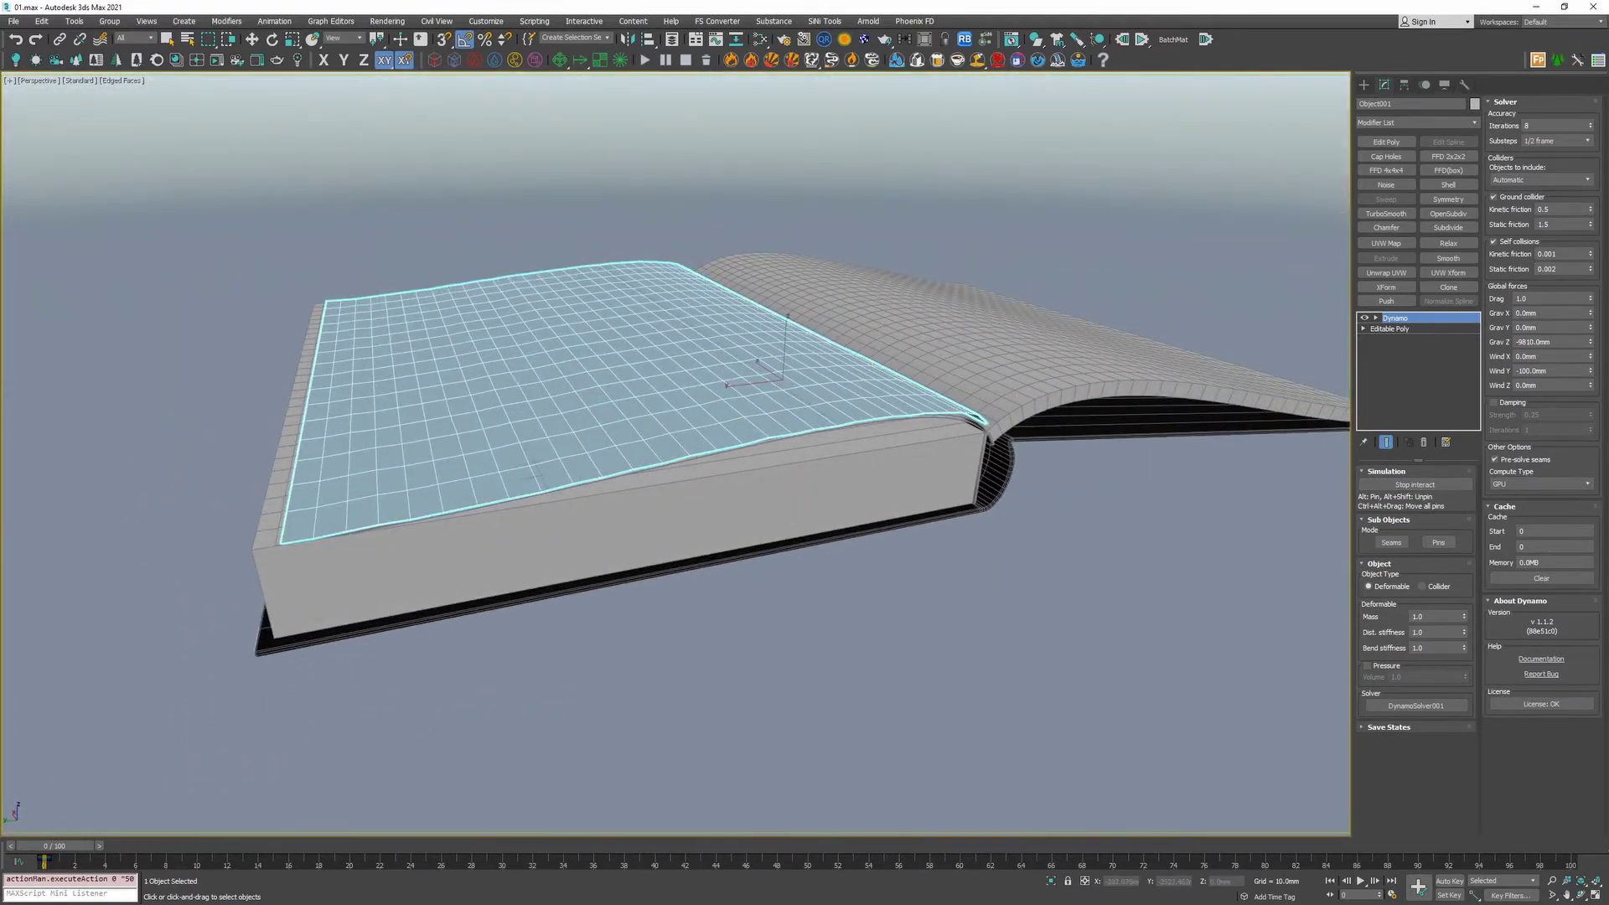
alt+middle_drag(863, 357, 449, 423)
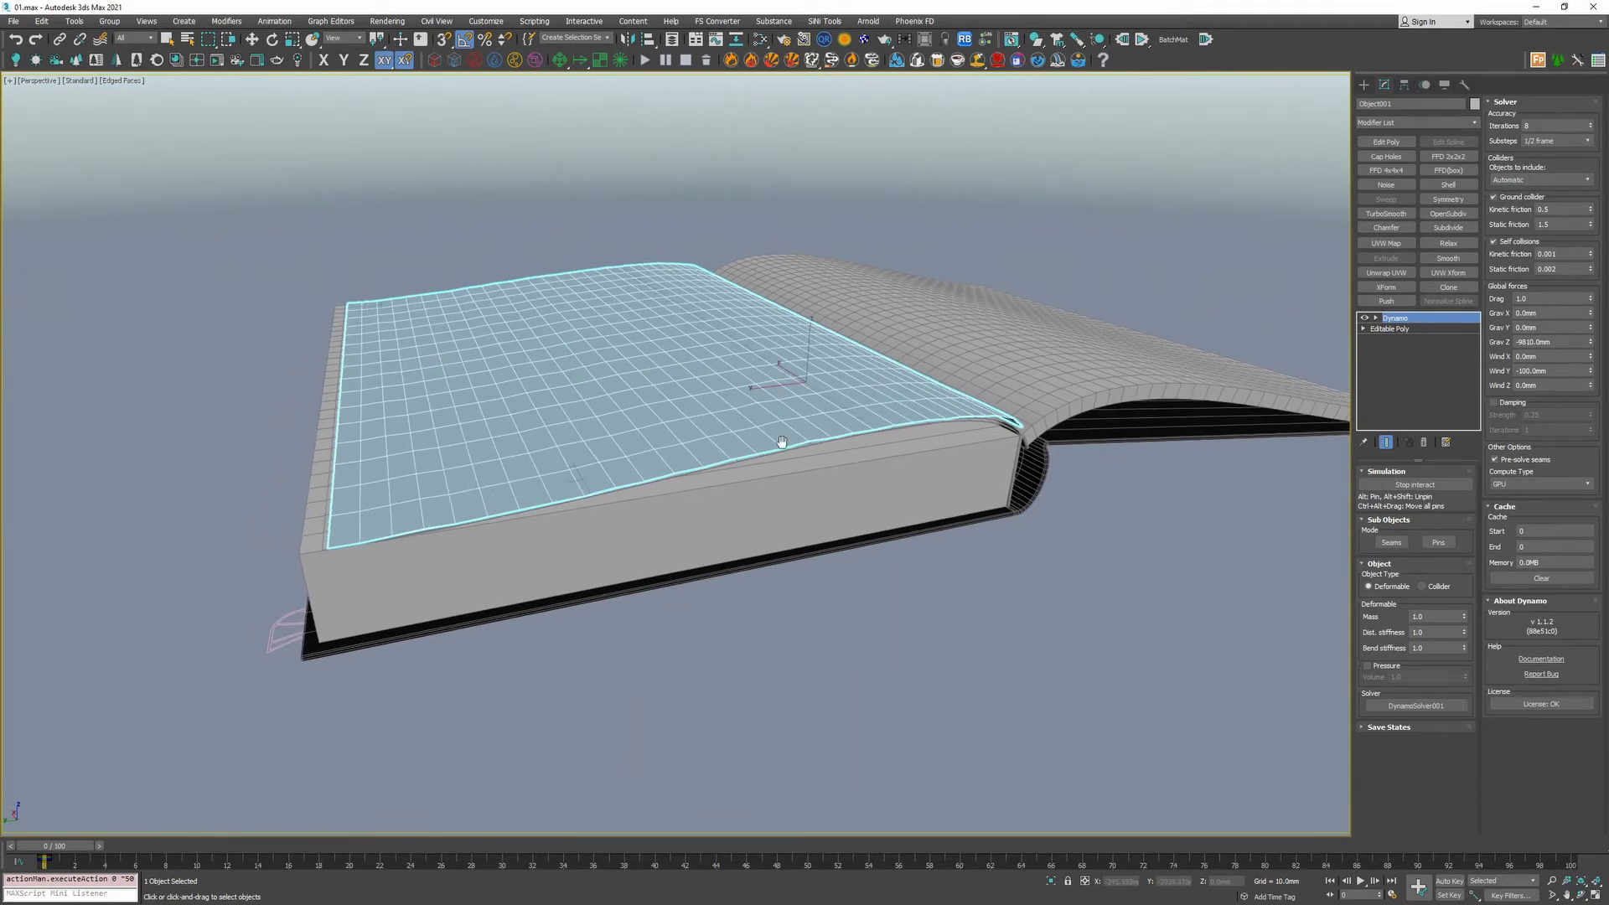
click(1415, 485)
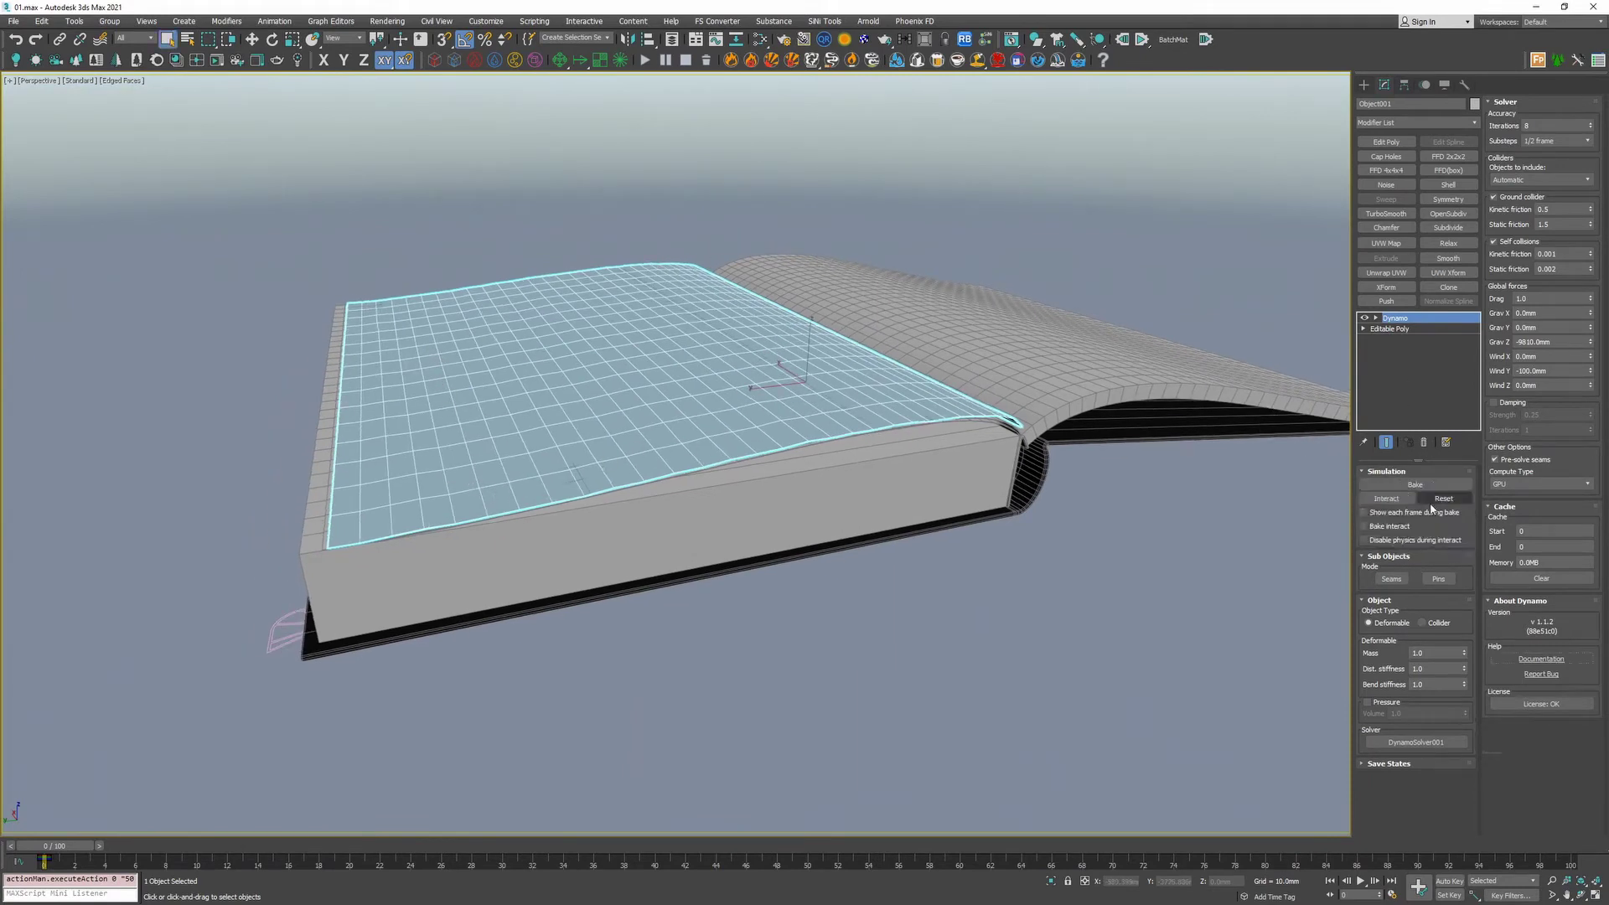
- Set Wind Y to -500 mm and Wind Z to 110 mm, test-run, then reset
double_click(1545, 369)
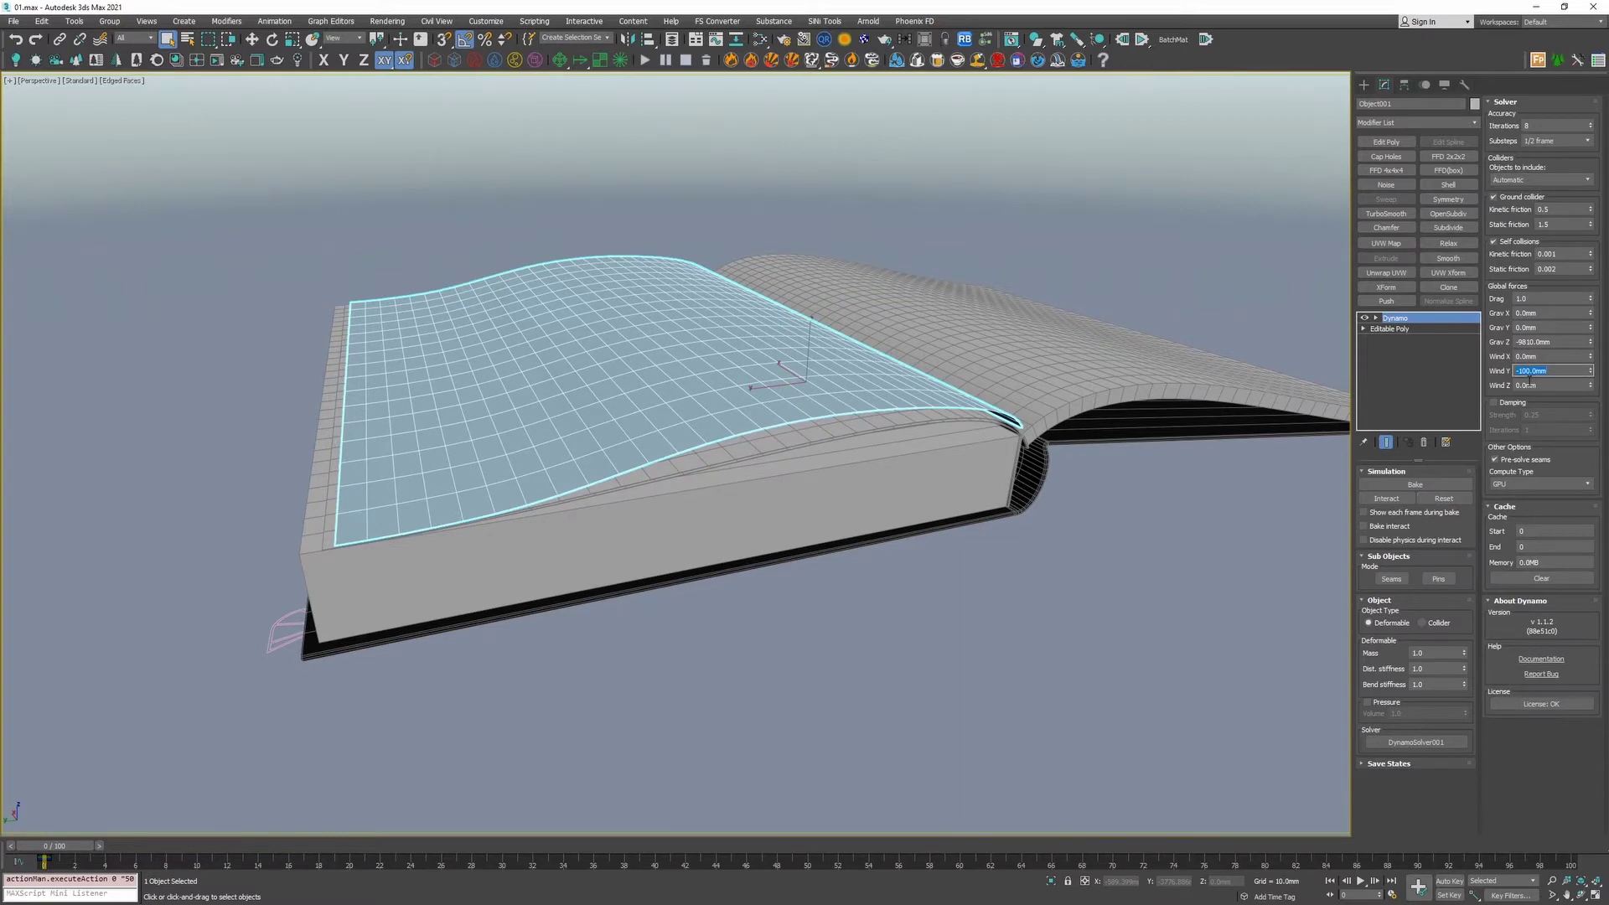
text(-)
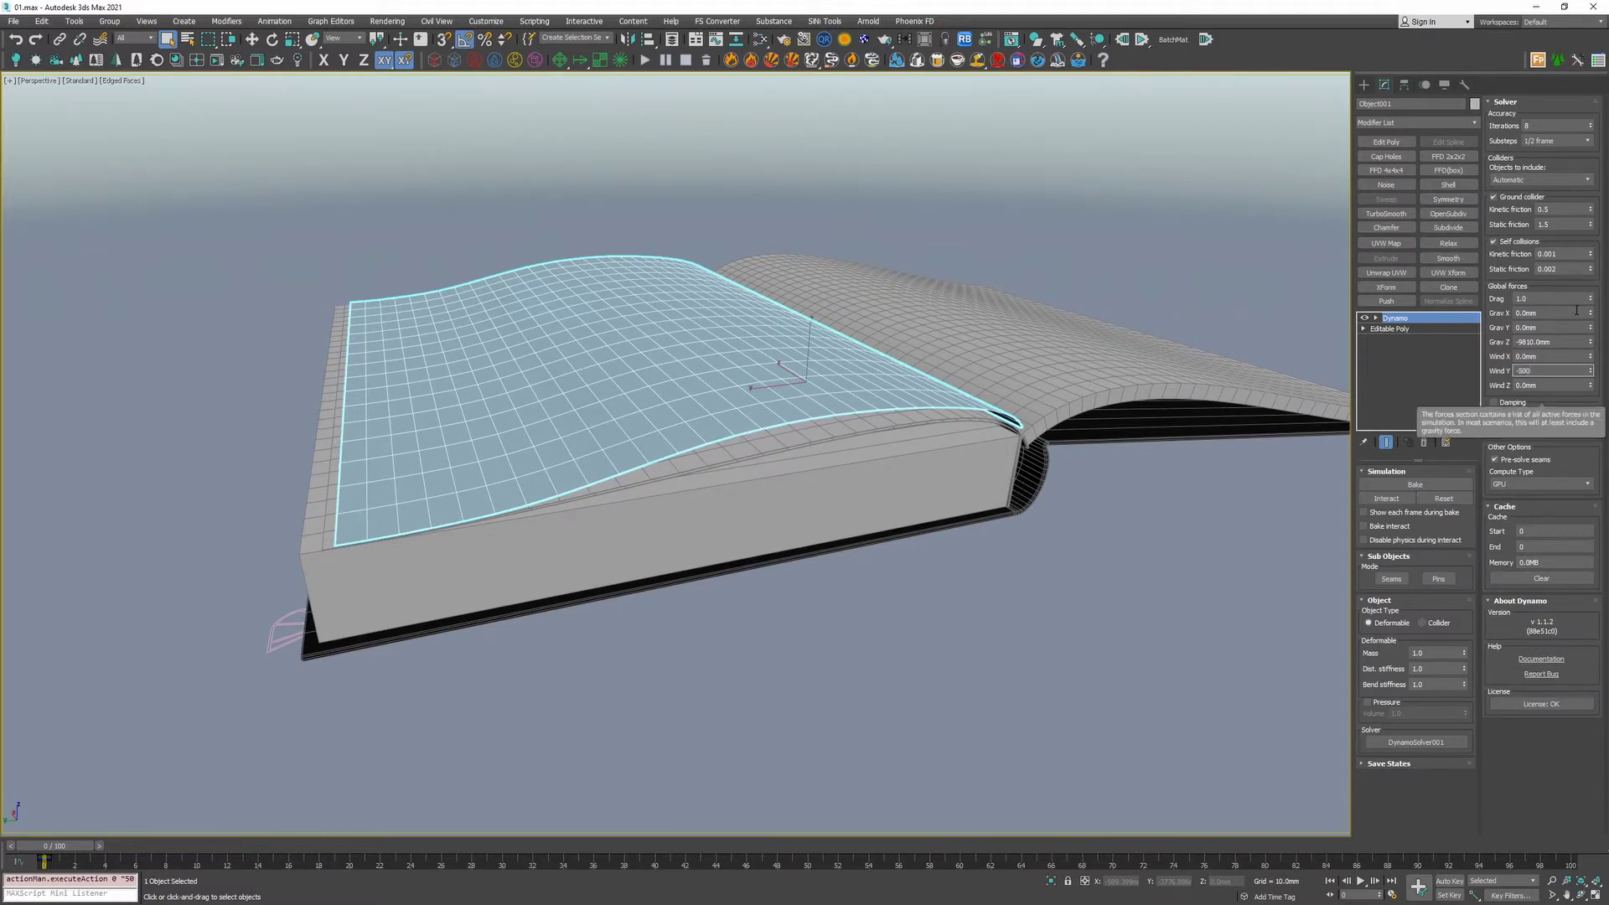
text(500)
key(Tab)
key(Return)
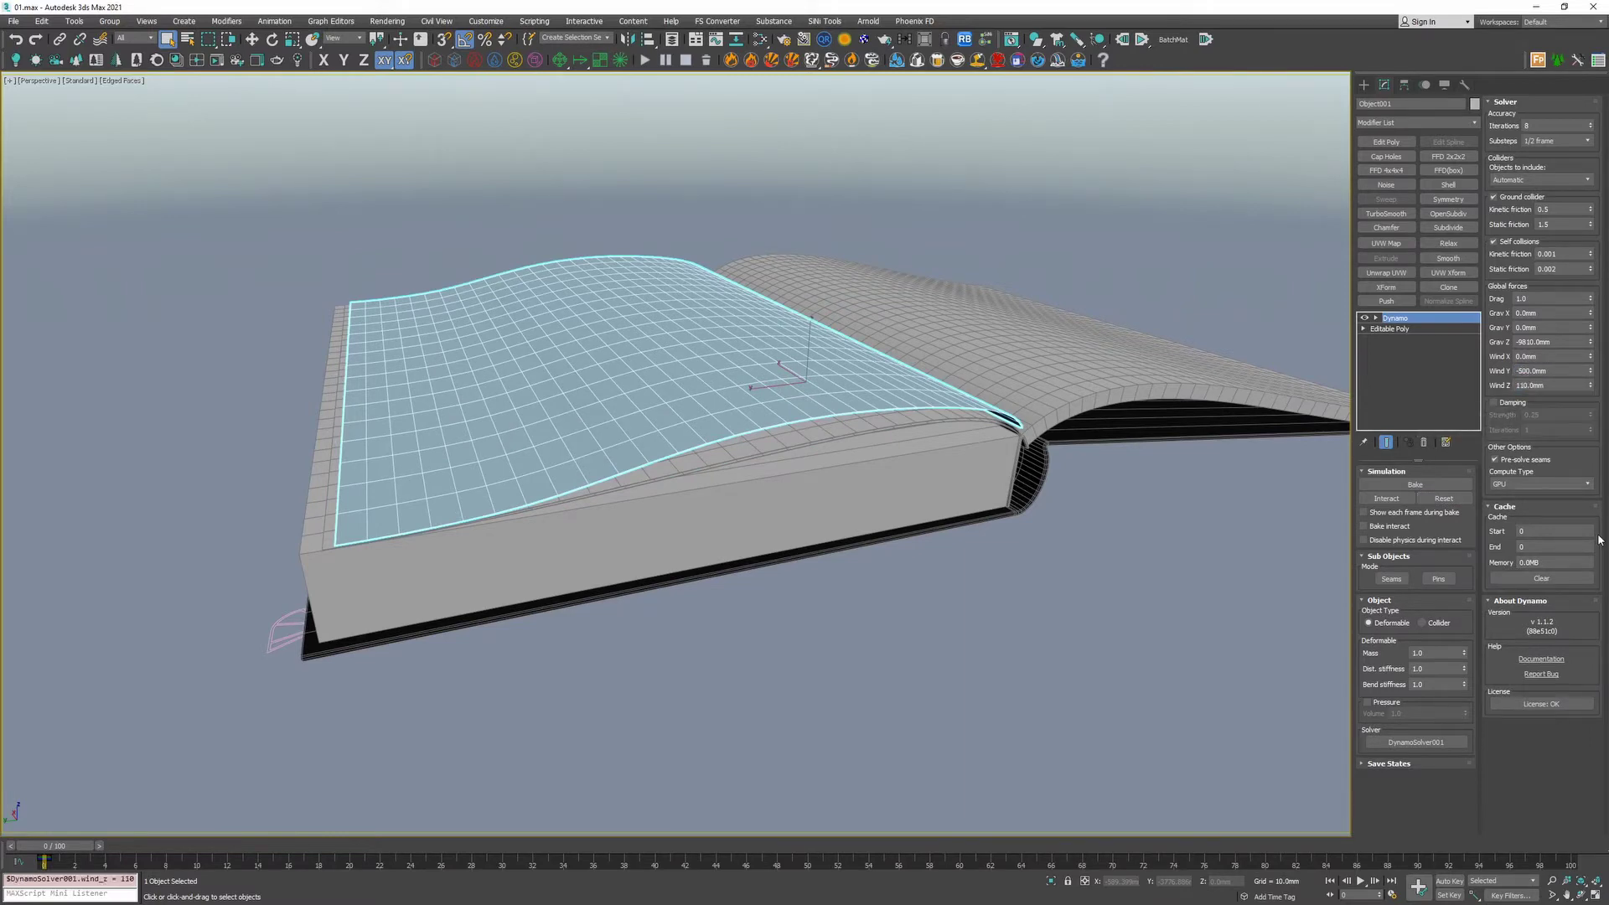
scroll(955, 526, up, 1)
click(1386, 498)
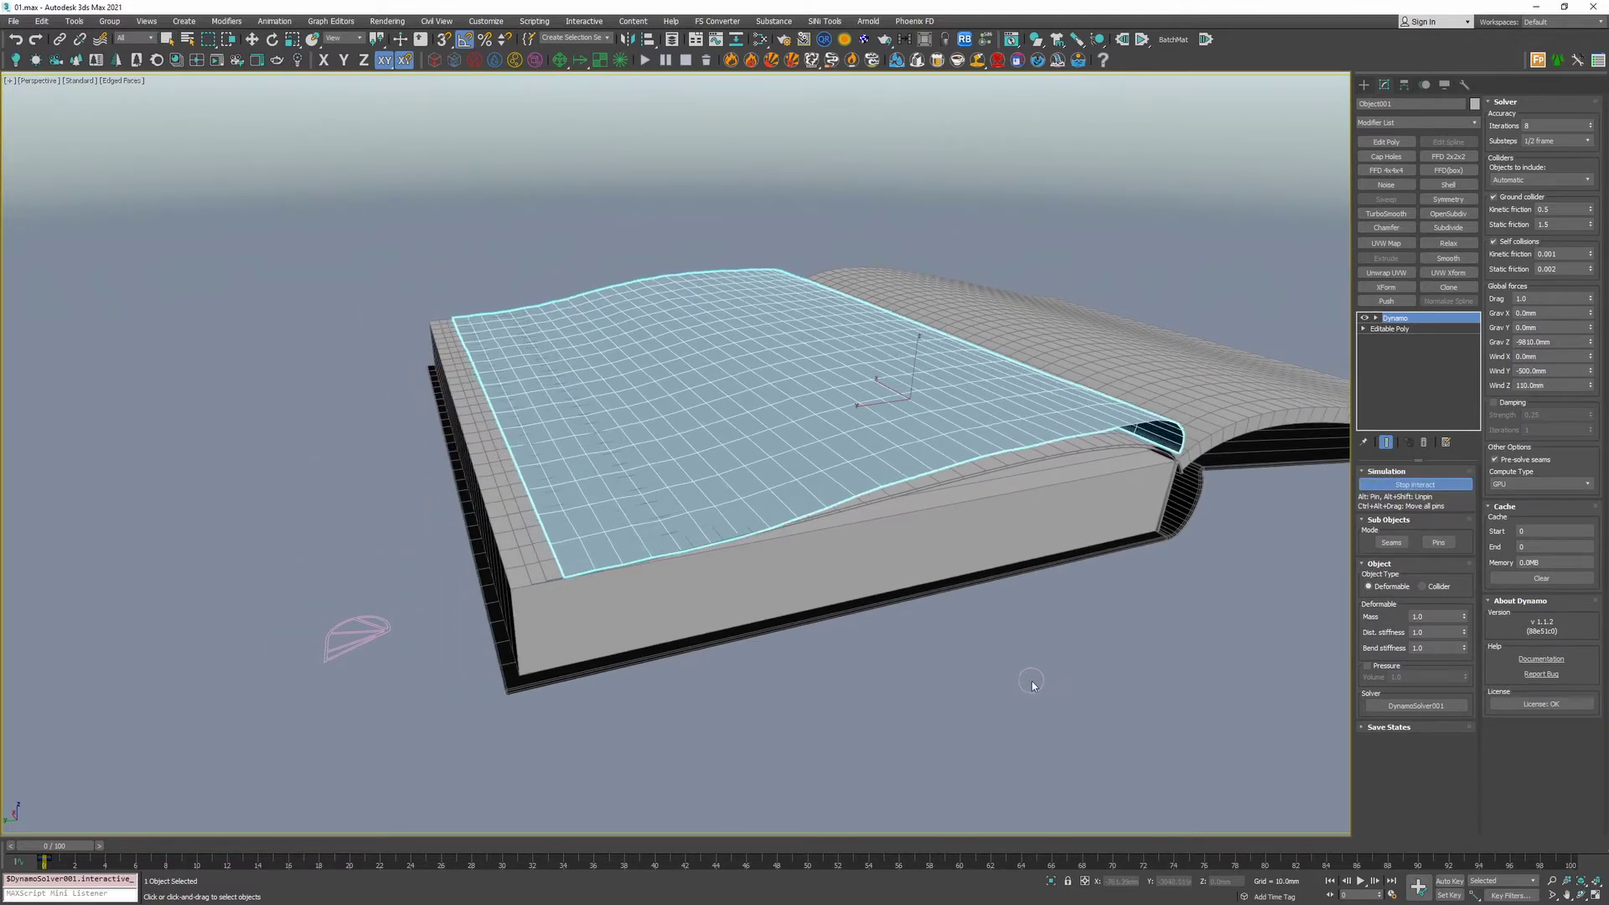
scroll(1103, 647, up, 2)
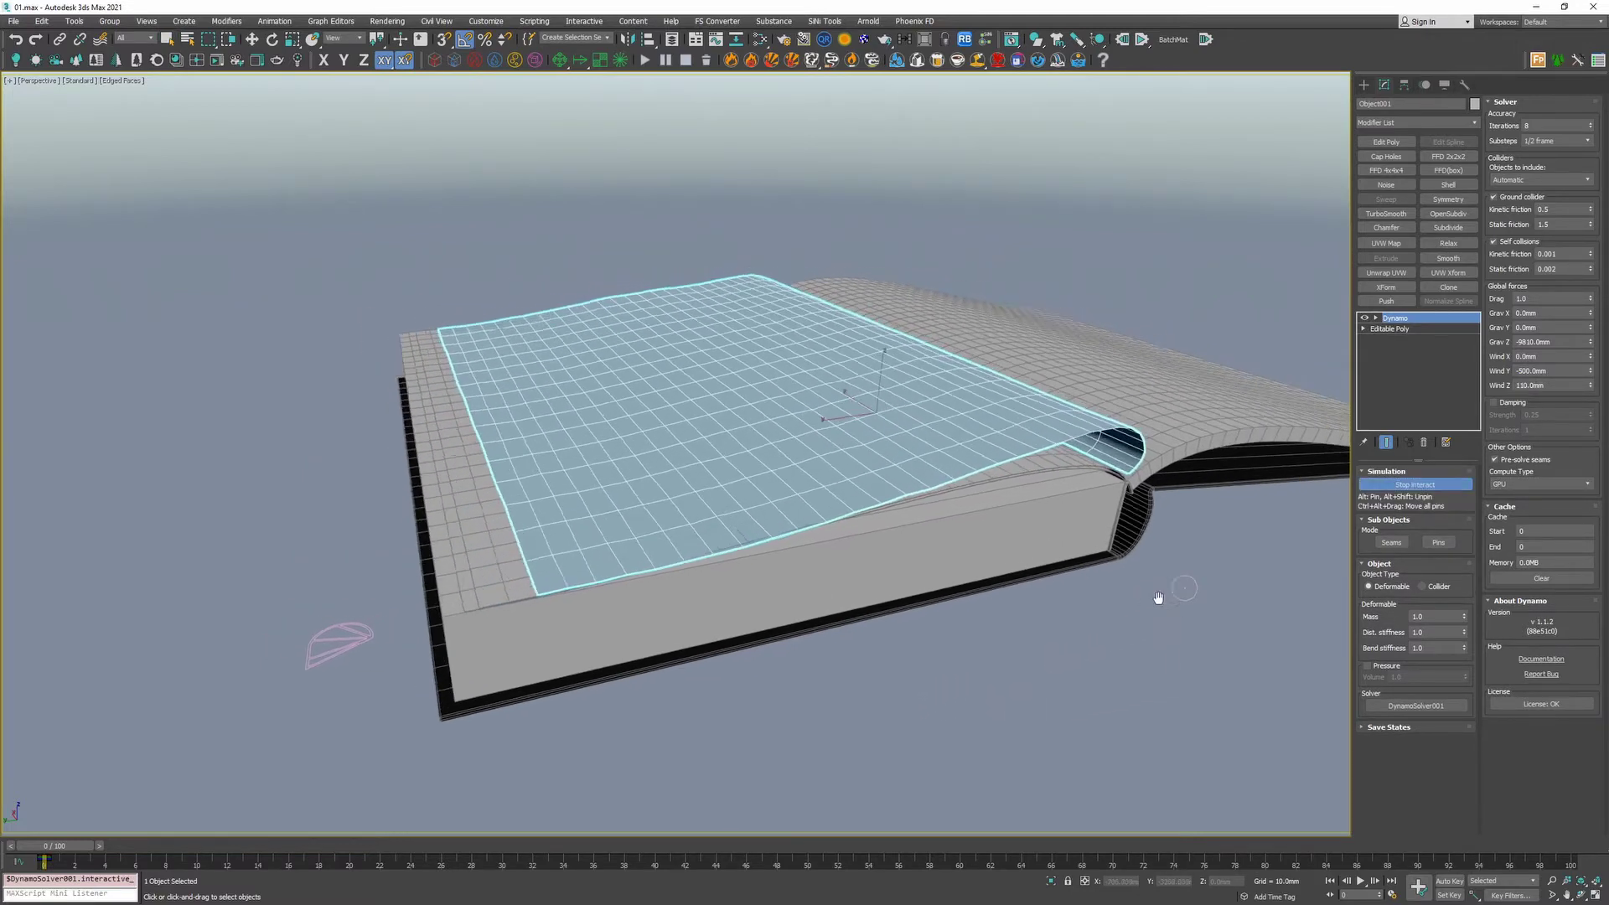
click(1406, 488)
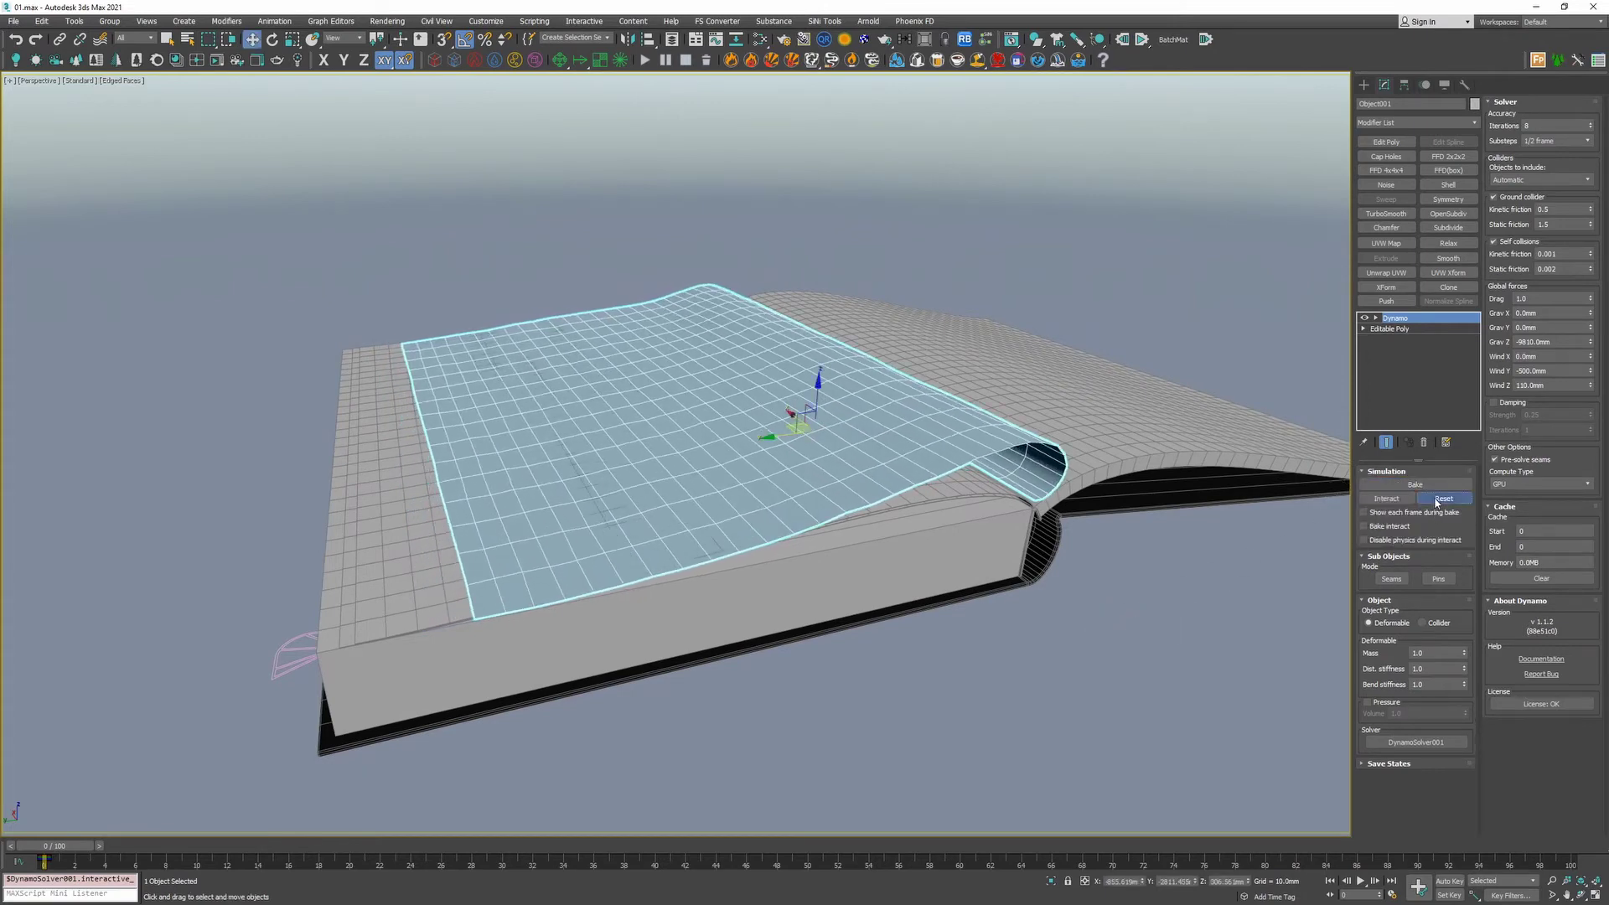
click(1441, 500)
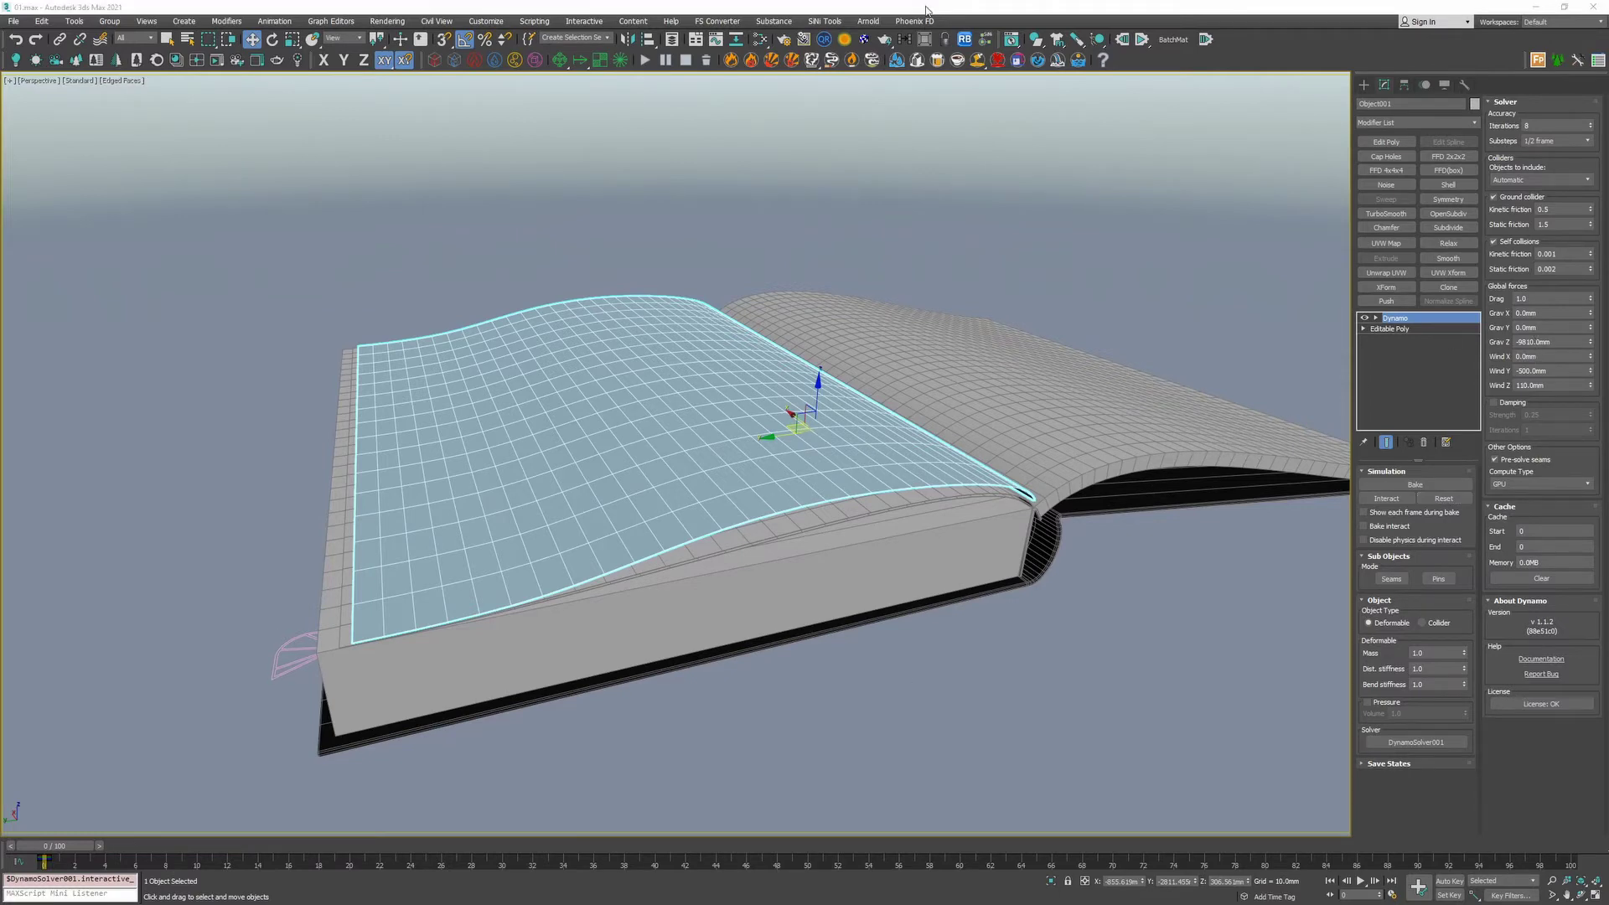
- Set cloth Drag to 0.5 and ground kinetic and static friction to 1.0
click(1553, 299)
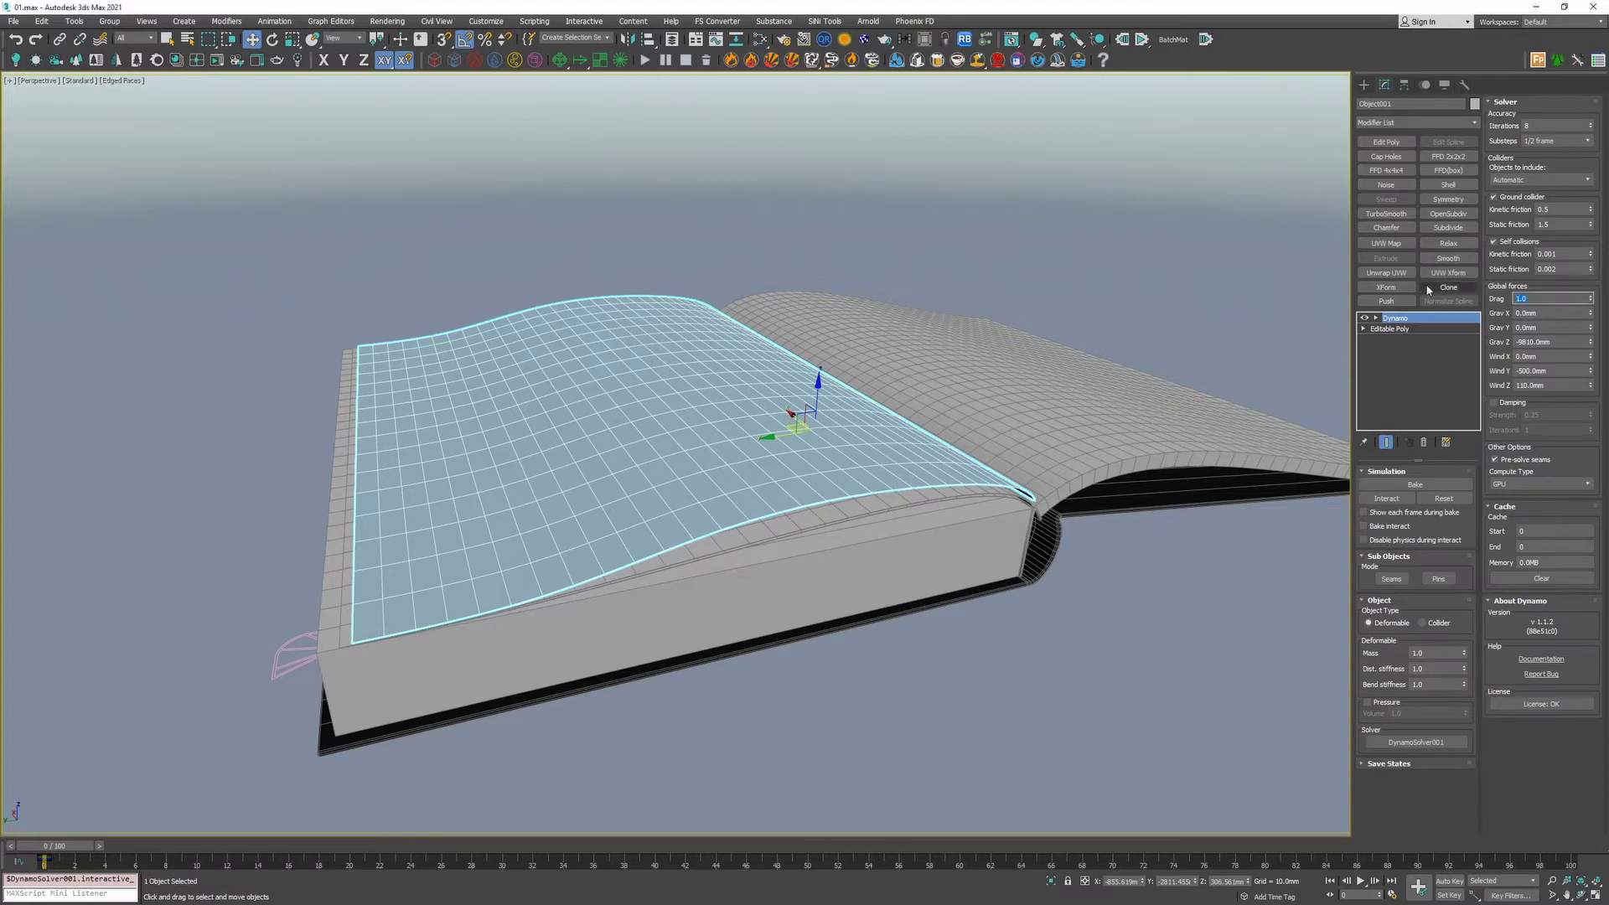
key(Tab)
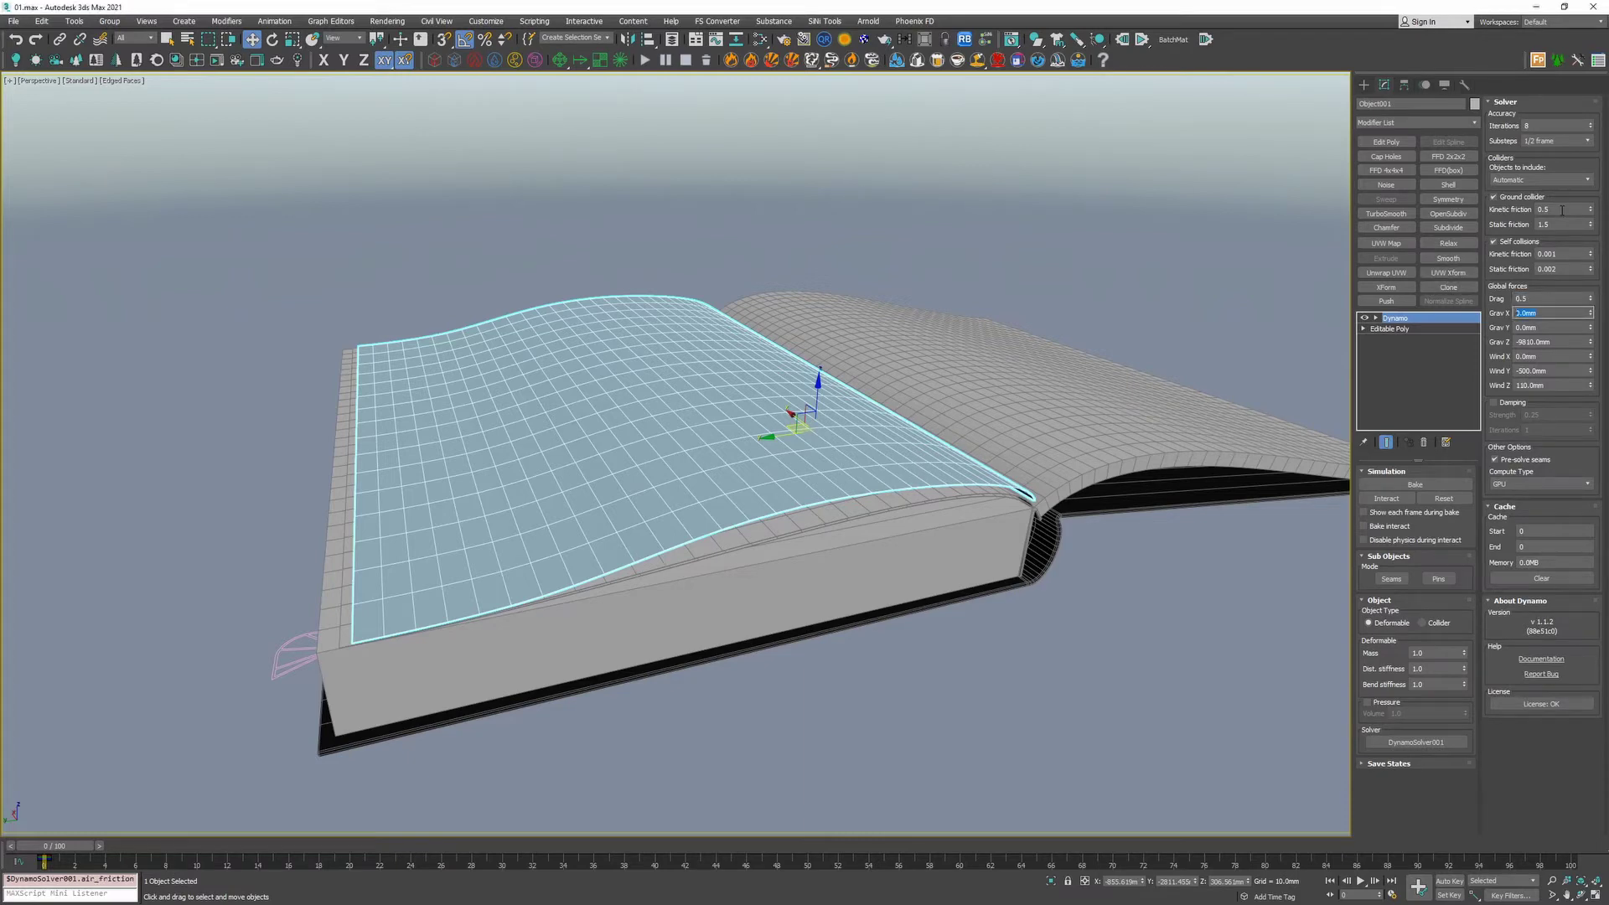
click(1562, 211)
text(1)
key(Tab)
key(Return)
- Set self-collision kinetic and static friction to 0.01, then test-run and reset the cloth
double_click(1558, 256)
text(0.01)
key(Tab)
text(.01)
key(Tab)
click(1404, 502)
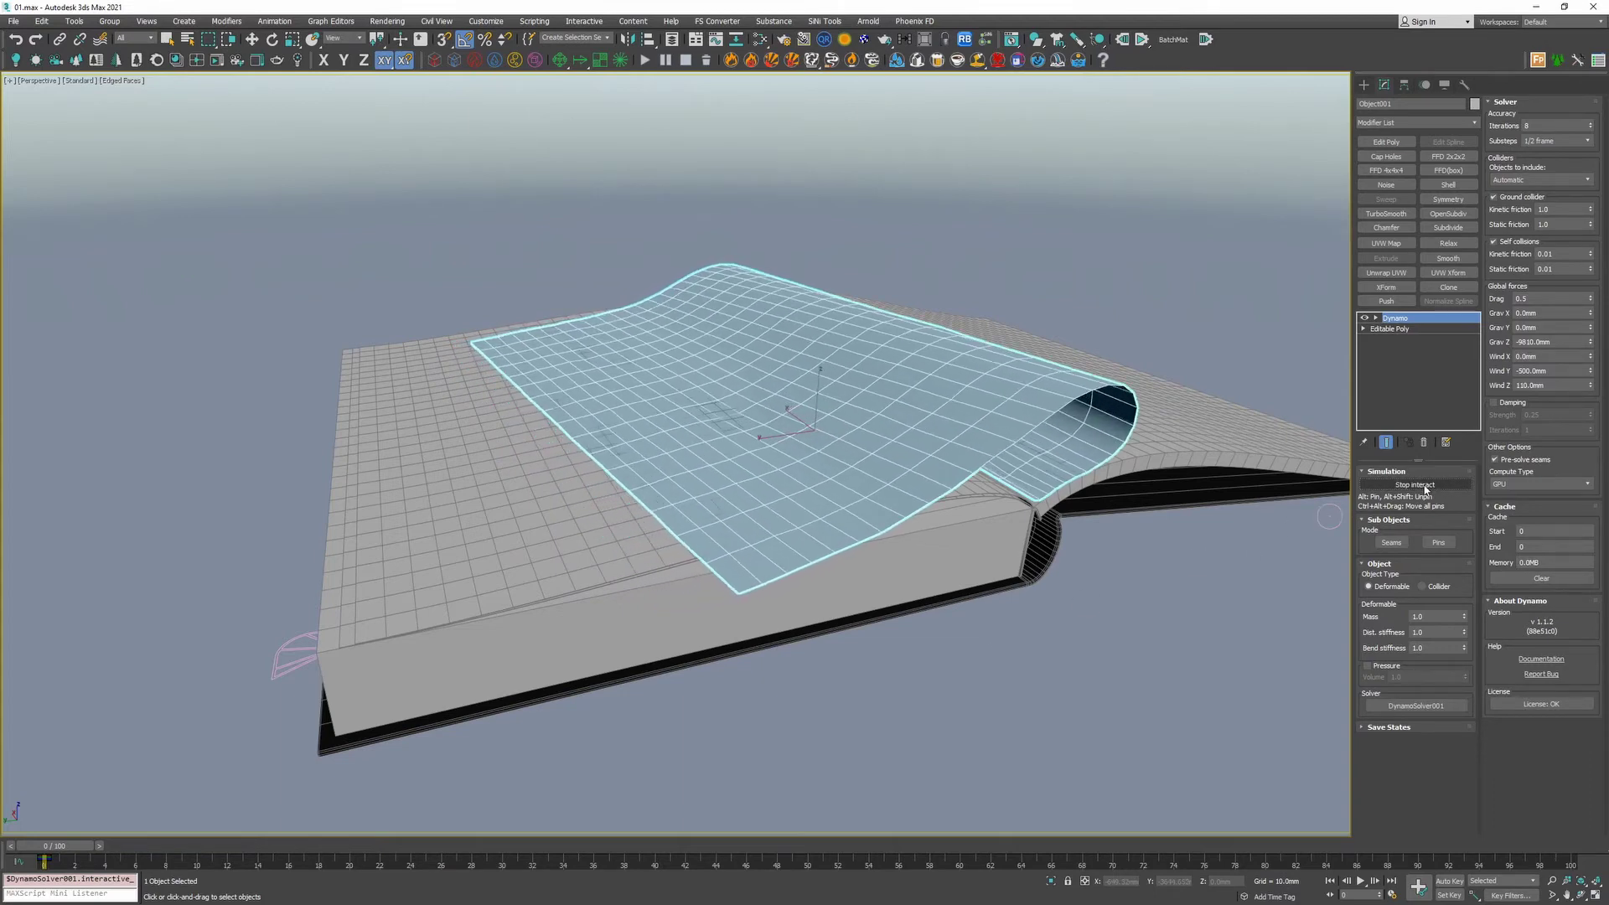
click(1424, 485)
click(1438, 501)
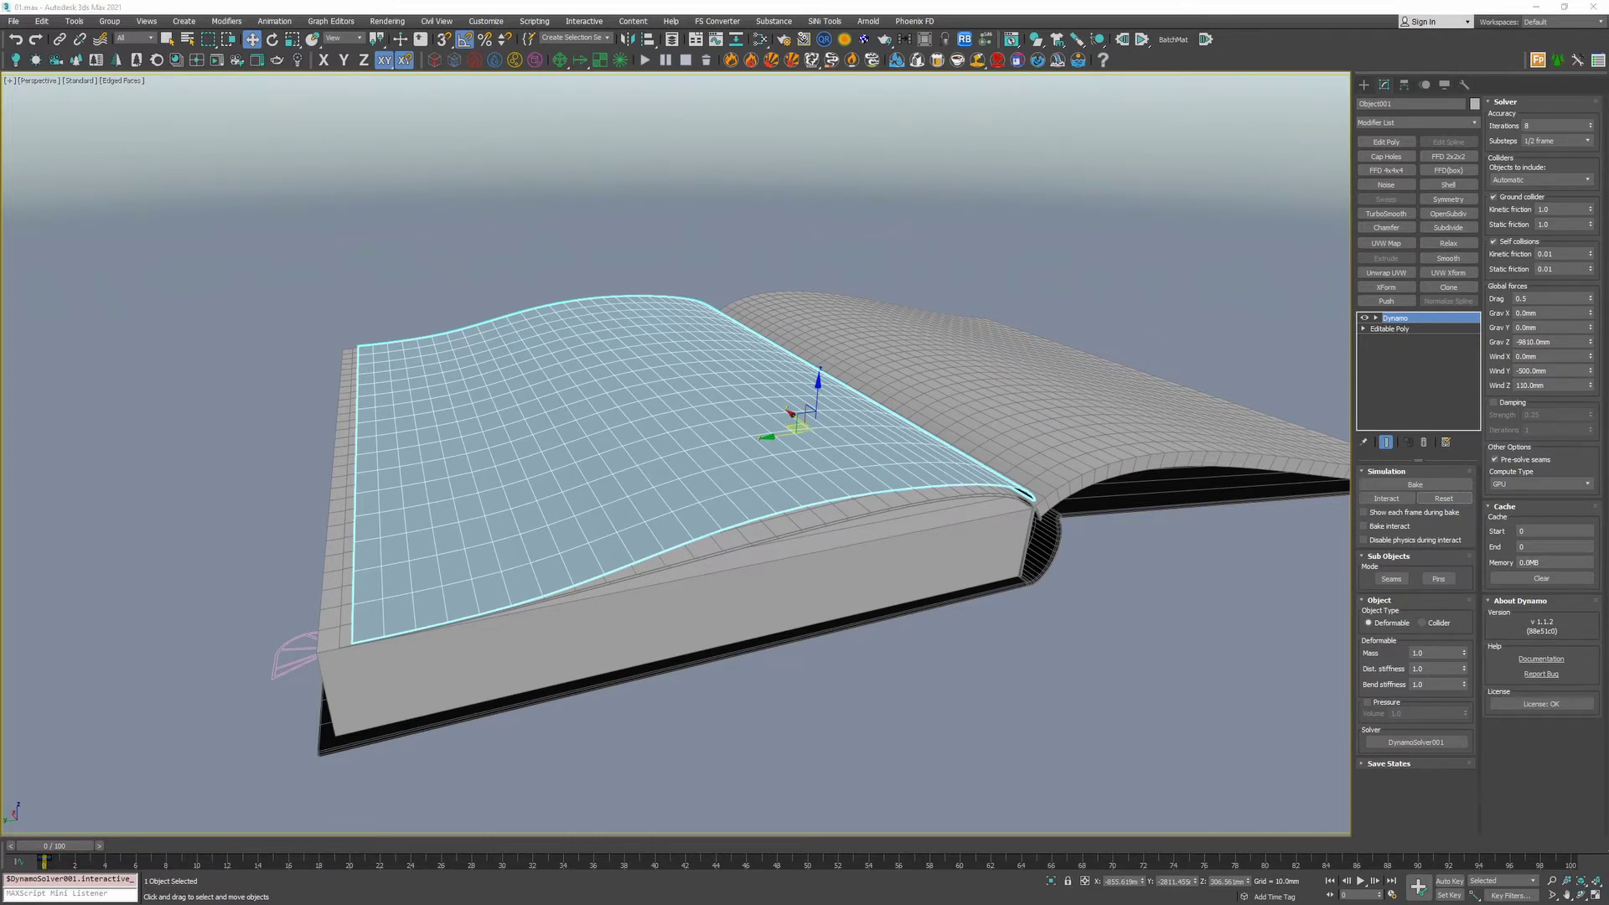
- Bake the cloth over frames 0–100, then set wind to X 200 mm and Y -1000 mm
click(993, 6)
click(1415, 485)
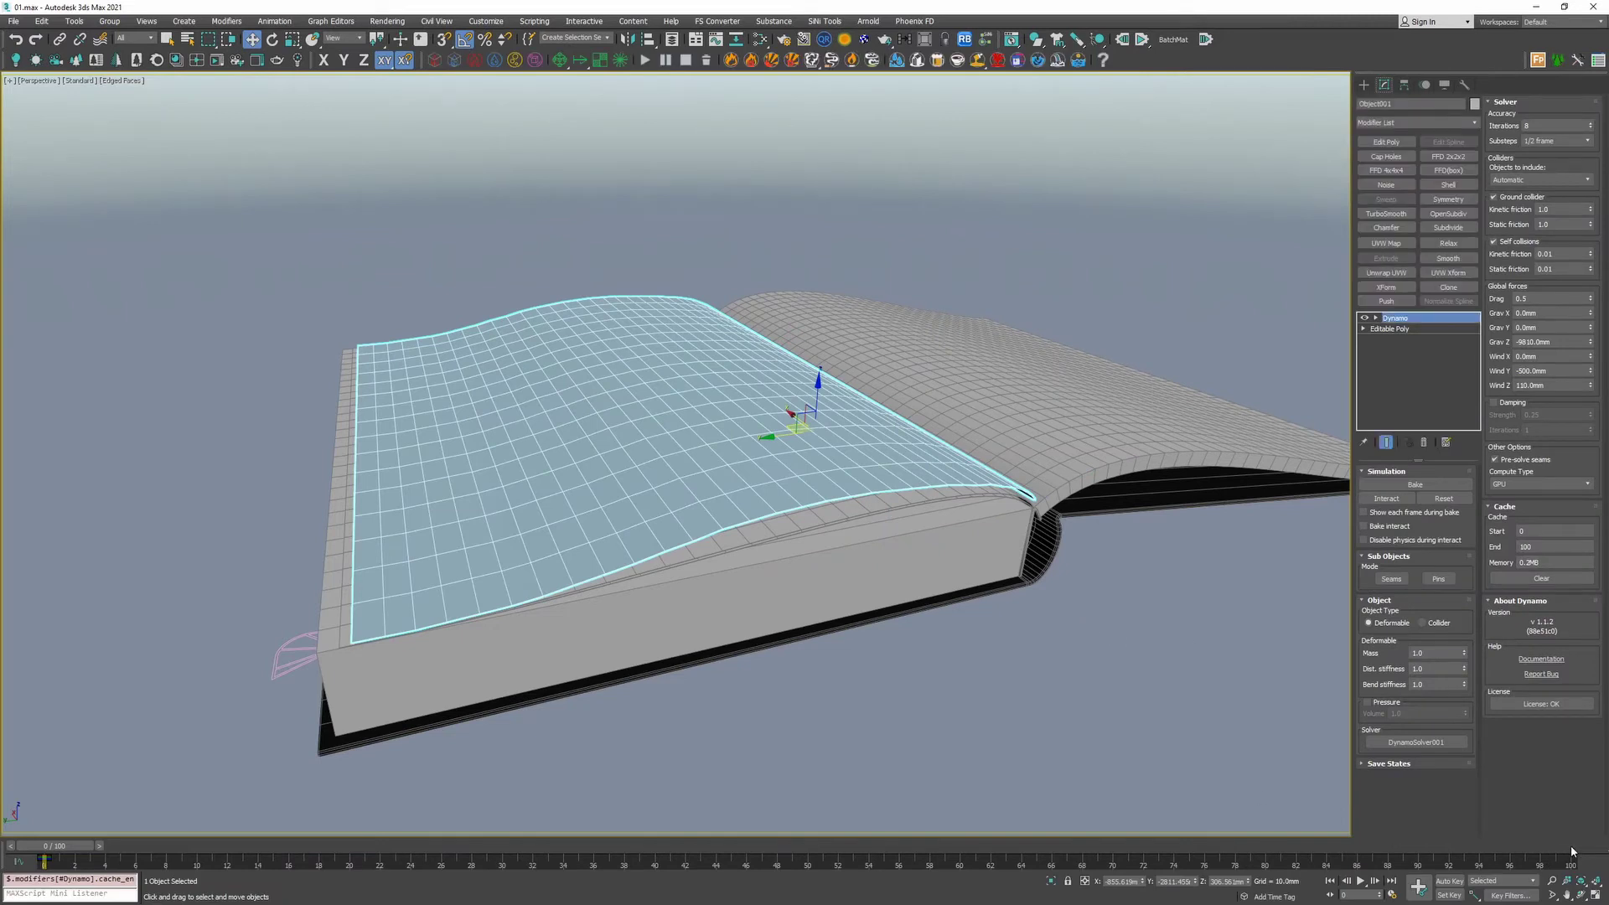
click(1564, 371)
text(-1000)
key(Tab)
click(1550, 359)
key(Tab)
- Live-test the new wind, dragging the page across to the right, then stop and reset it
click(1386, 499)
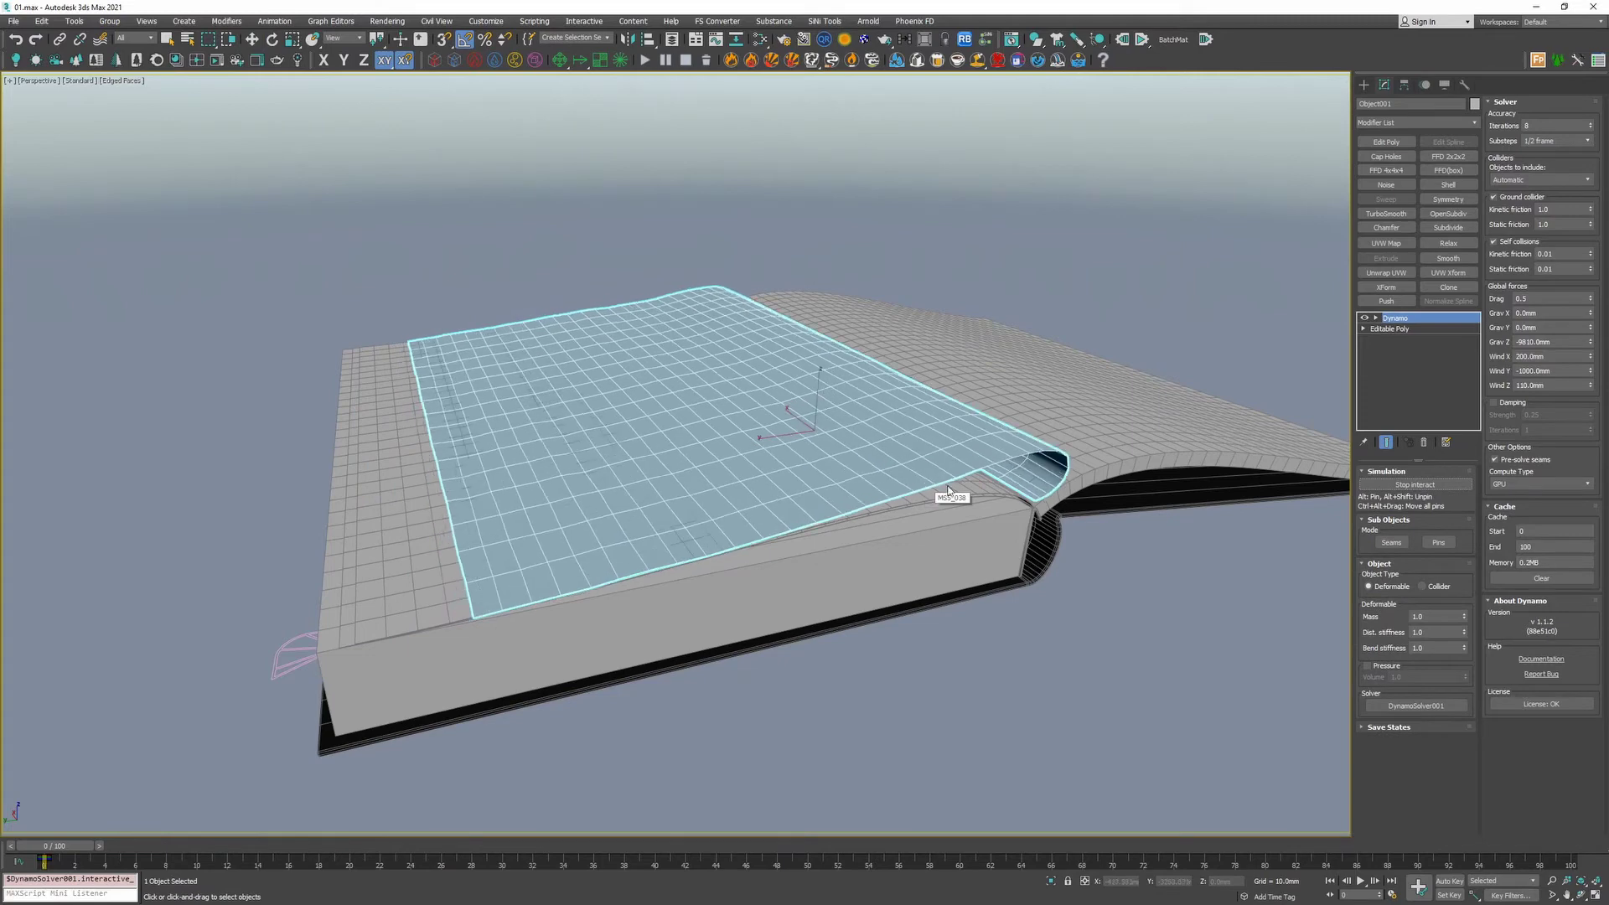
drag(1023, 448, 1094, 422)
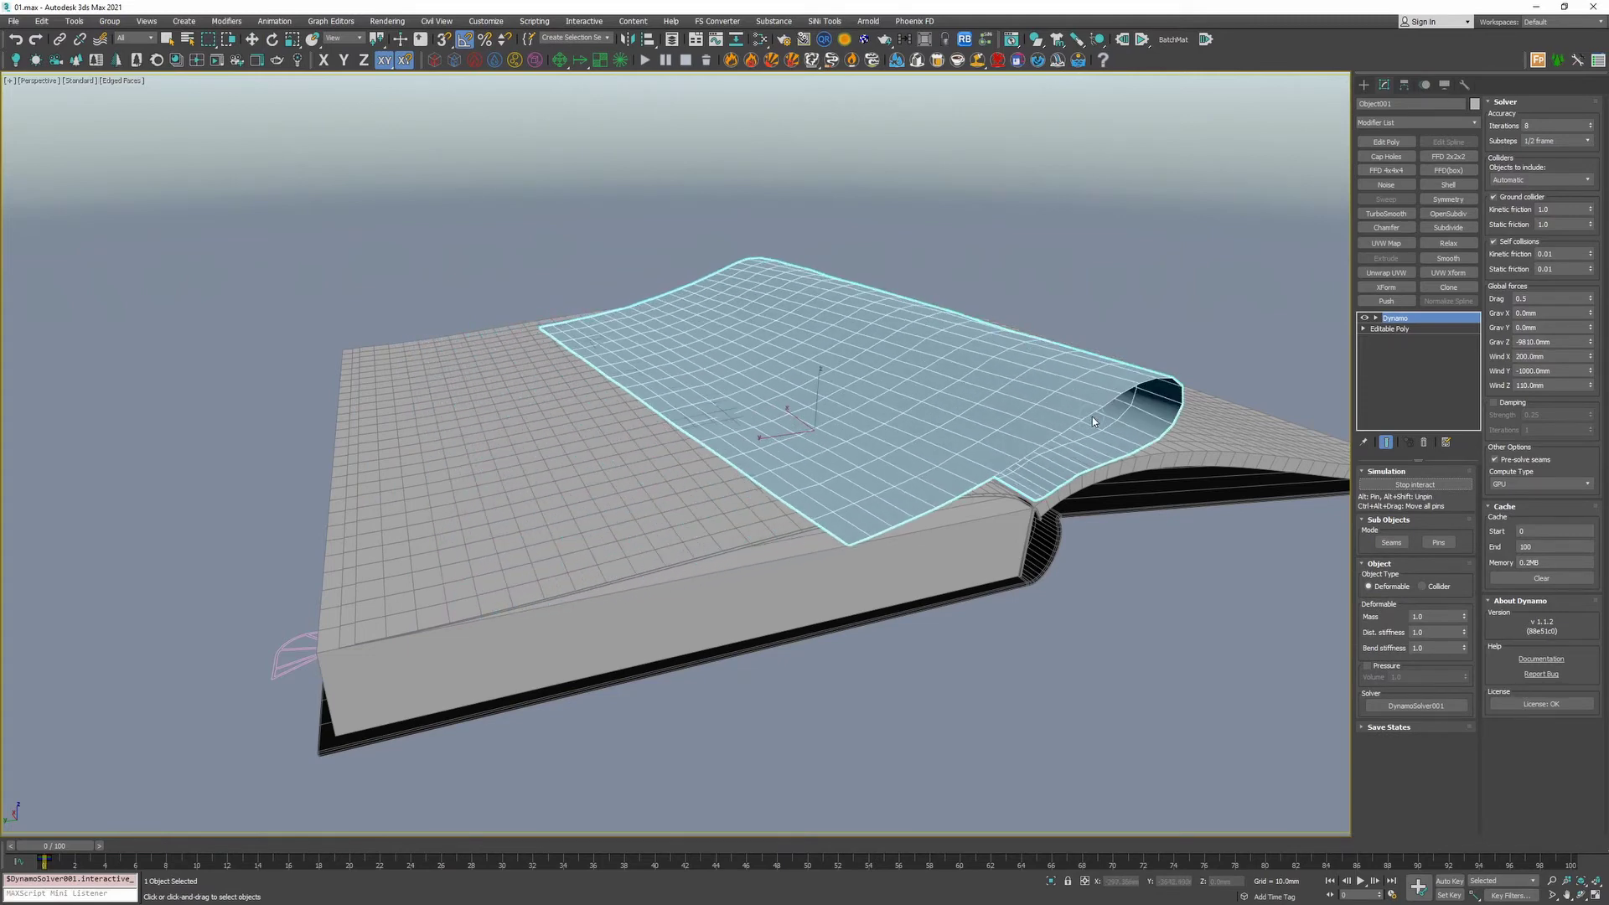
drag(1166, 421, 1280, 421)
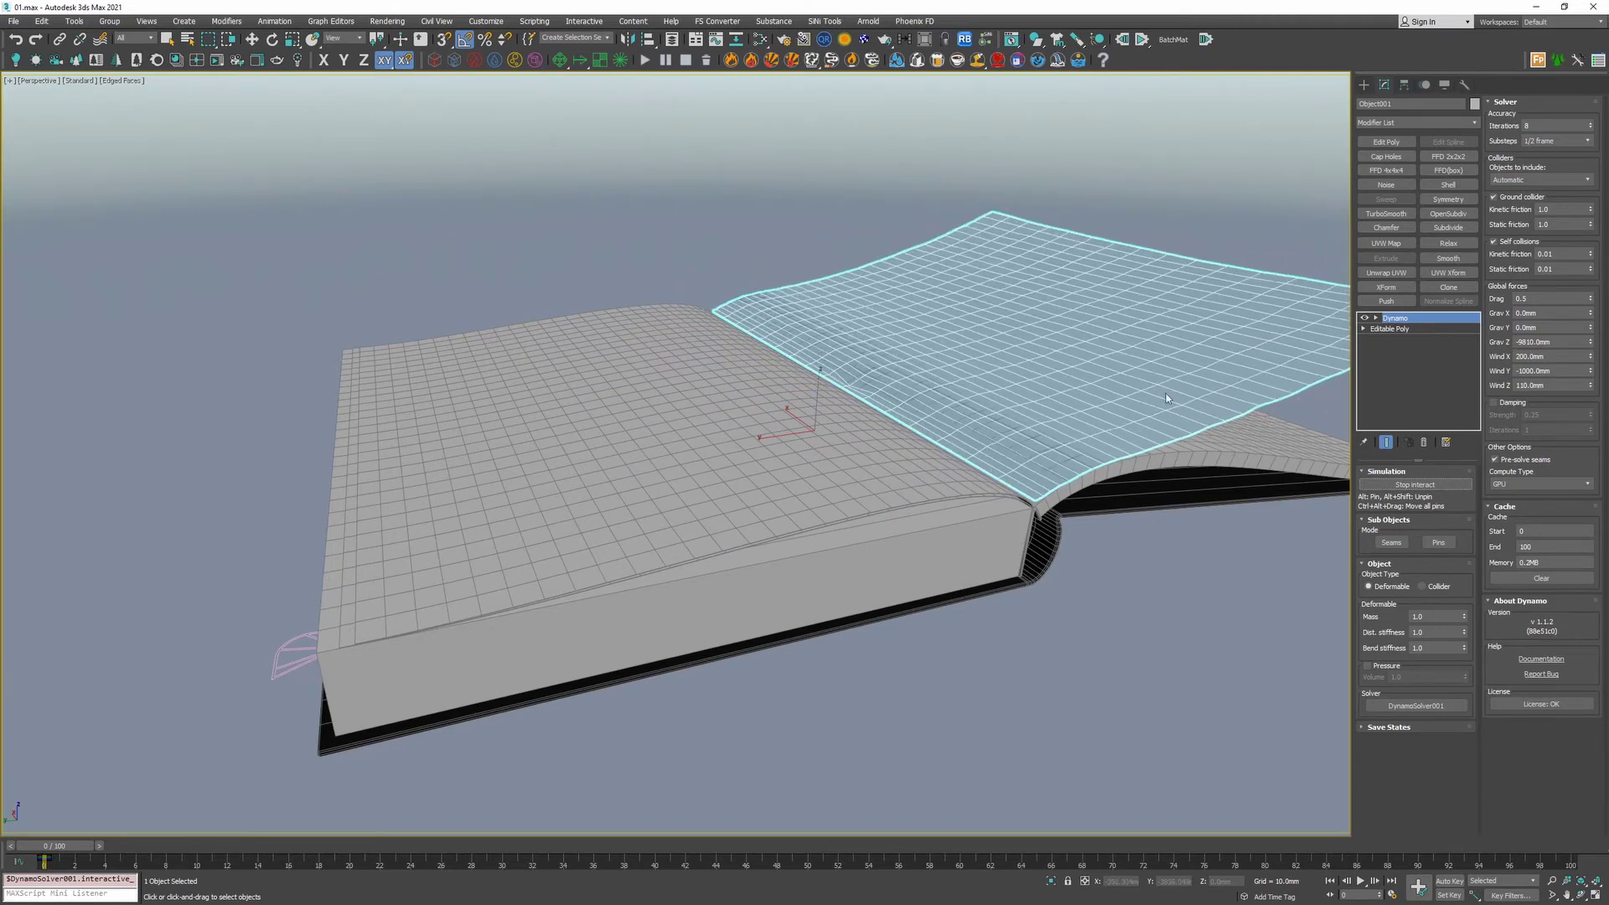
middle_drag(1164, 394, 976, 367)
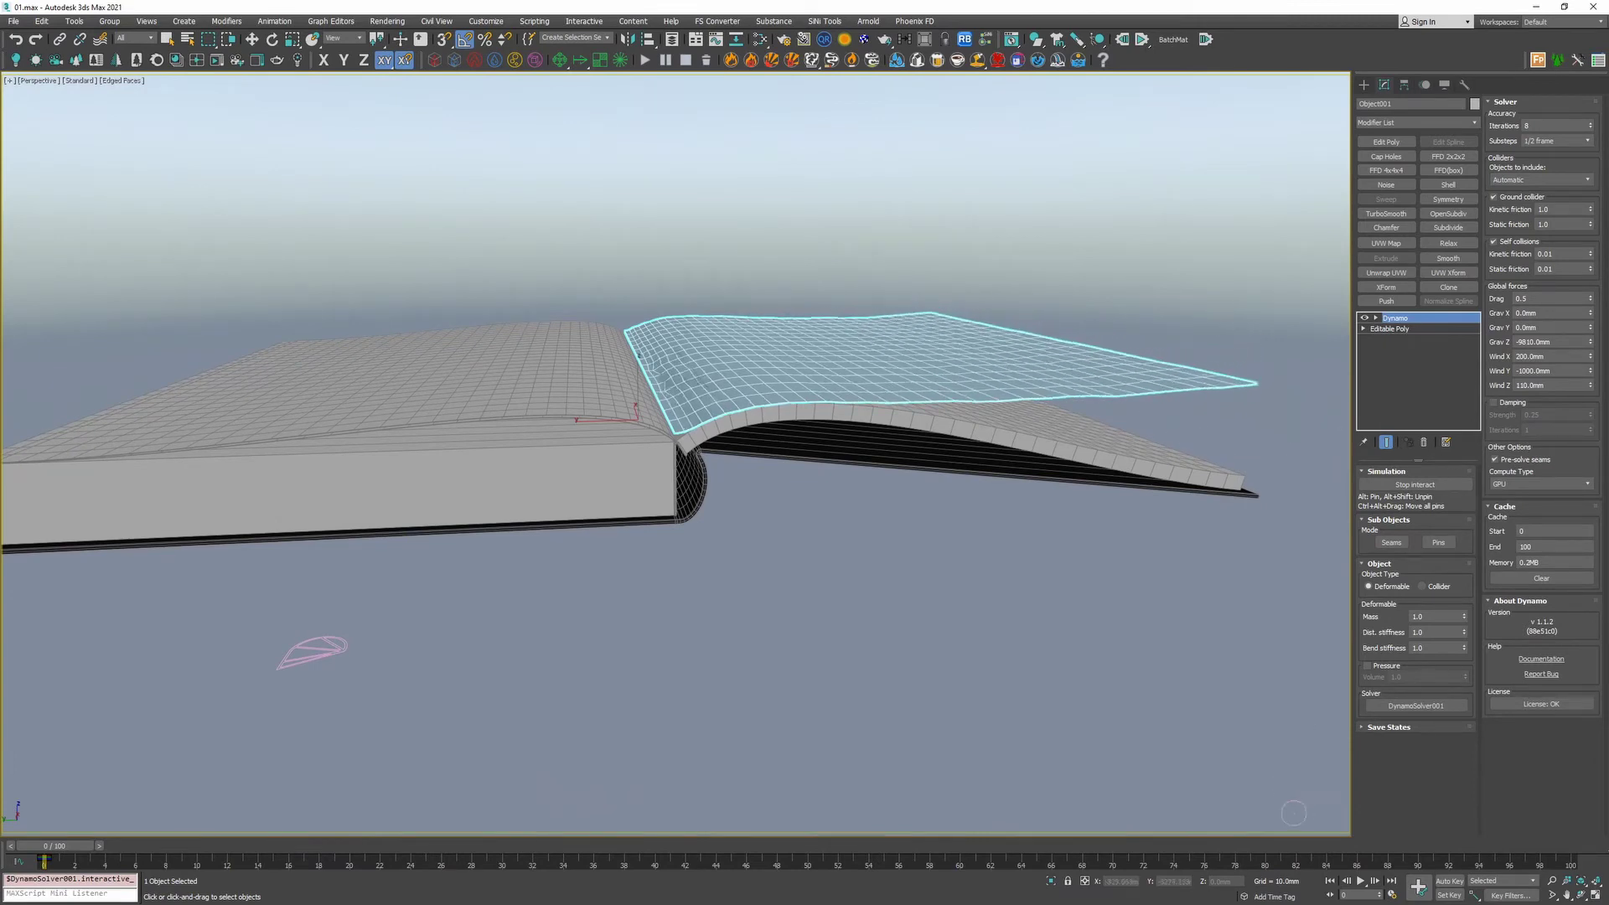
click(1415, 485)
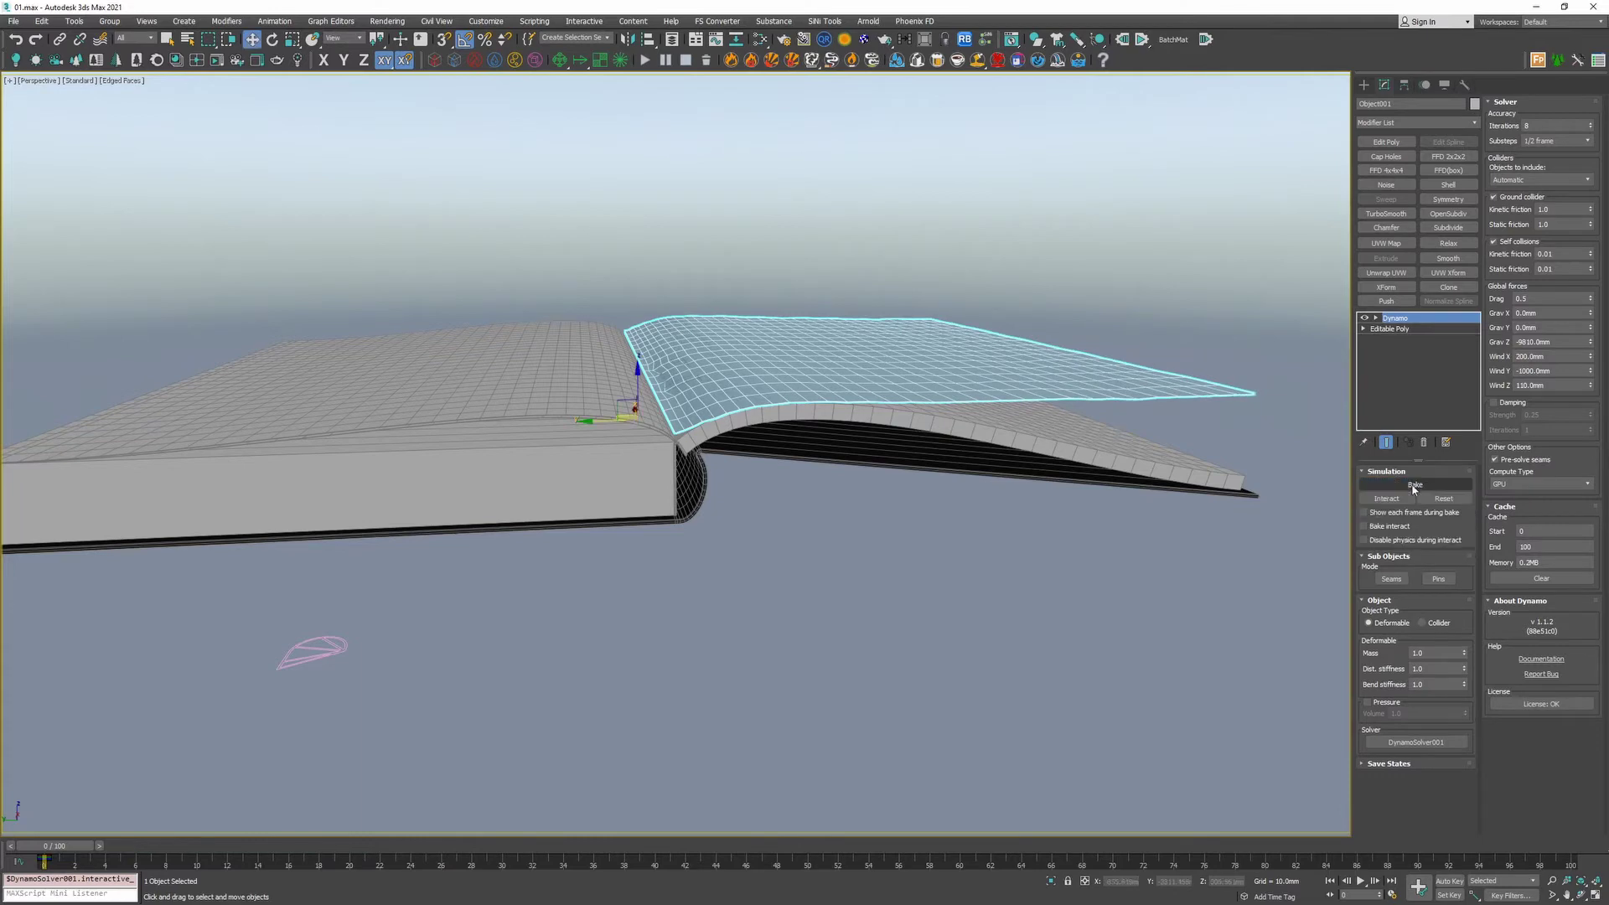
click(1443, 497)
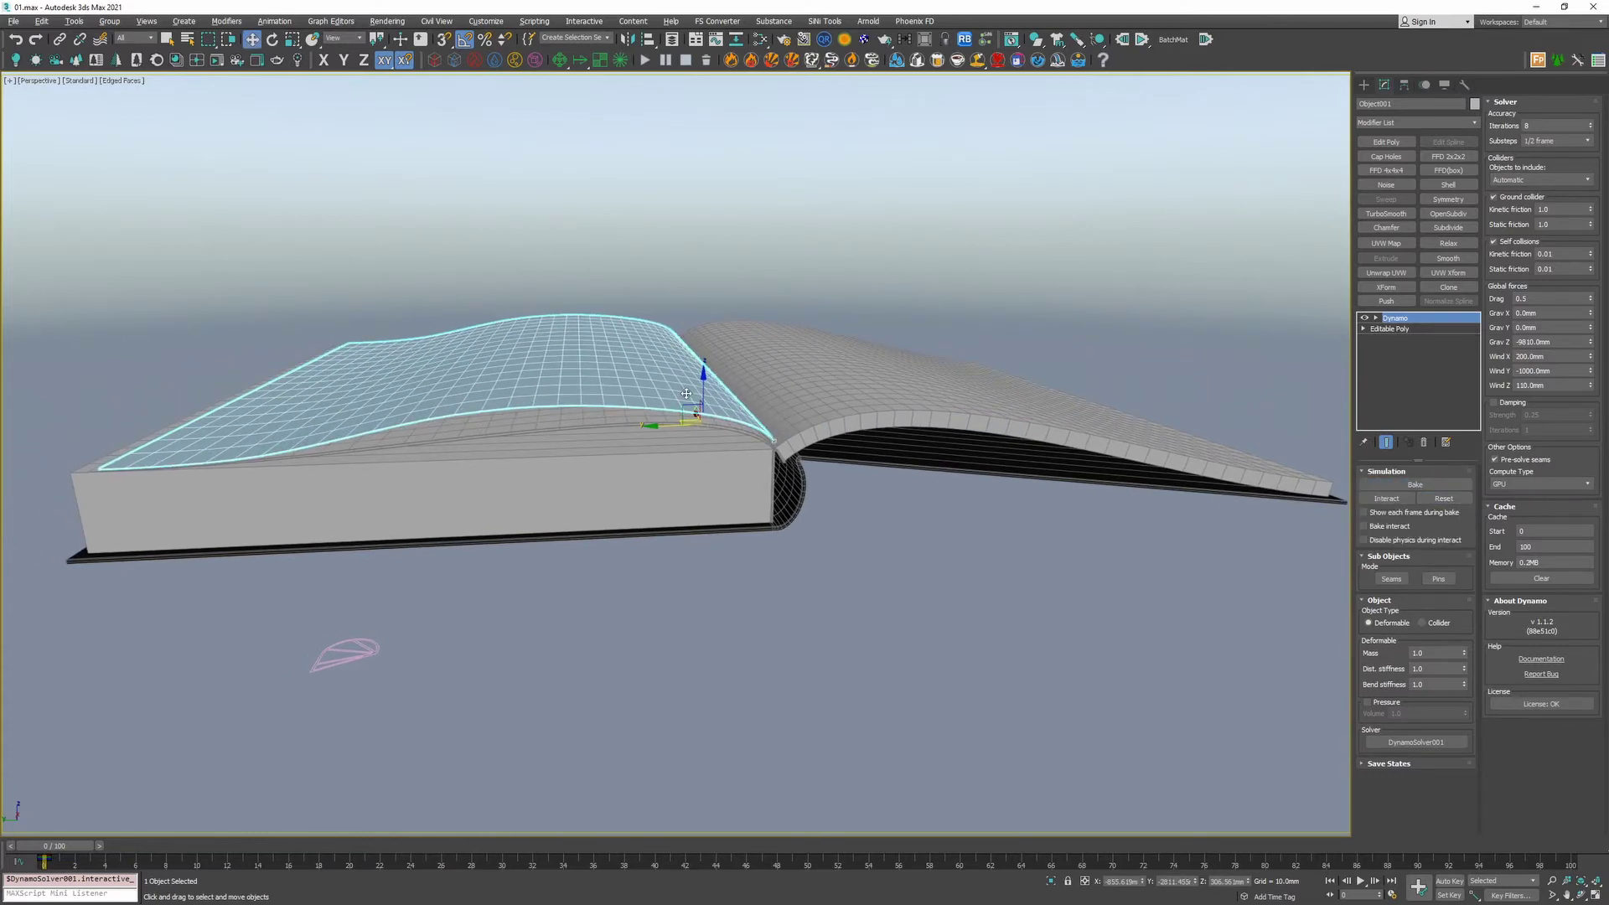
alt+middle_drag(886, 460, 929, 416)
middle_drag(1133, 429, 1111, 437)
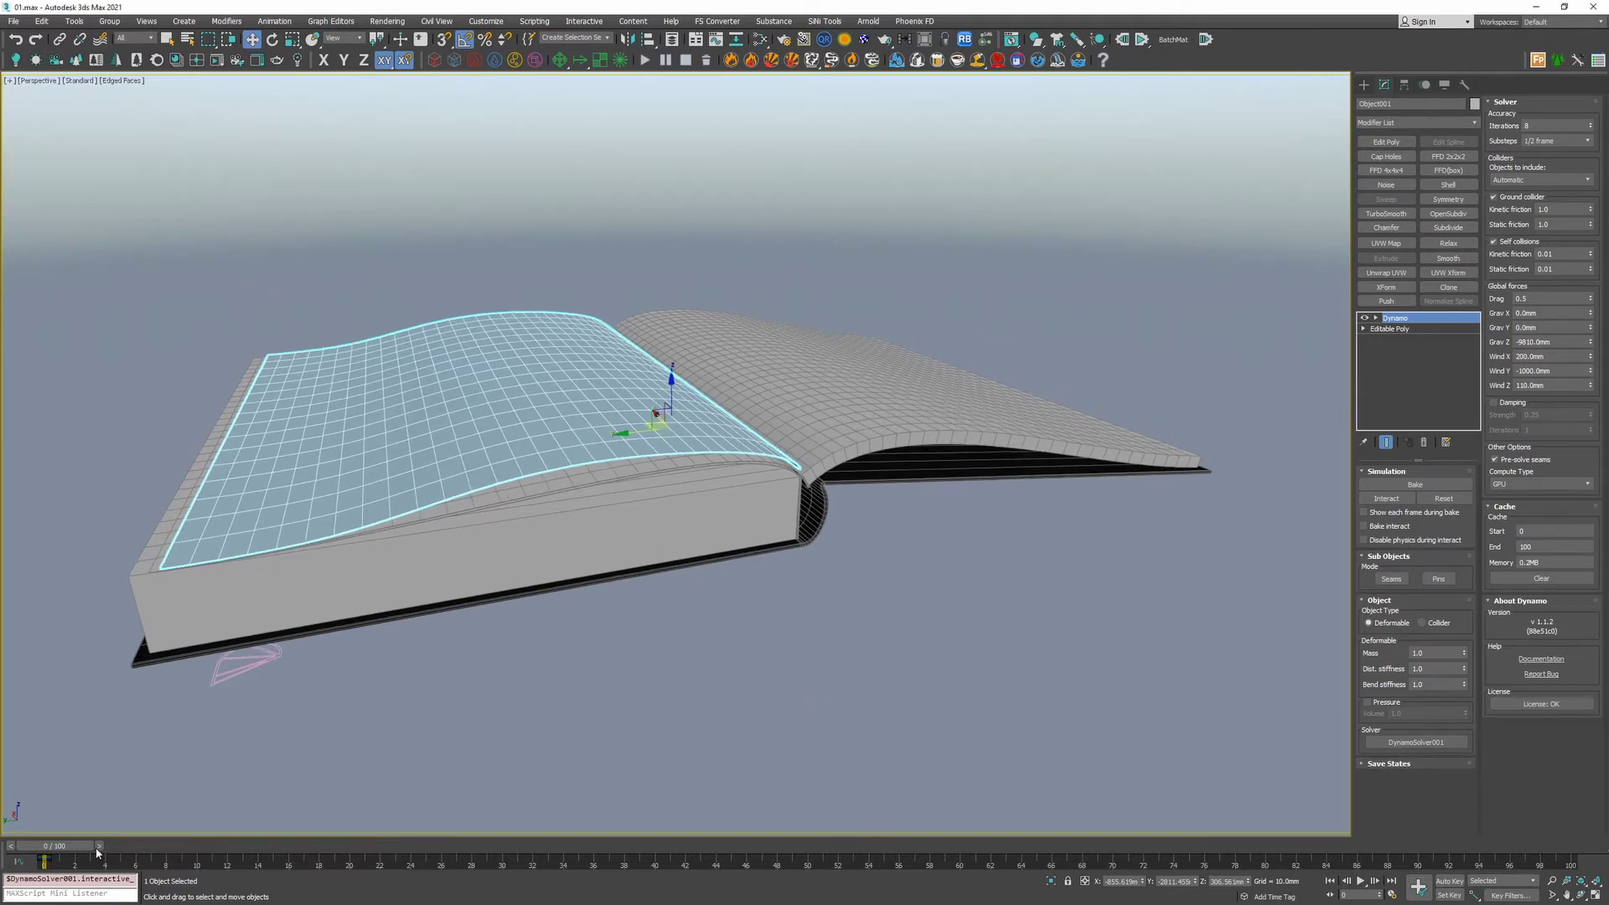
- Scrub through the baked page animation and return to frame 0
drag(94, 847, 277, 846)
drag(389, 835, 275, 826)
key(Home)
key(w)
- With Auto Key on, key Wind Y and Wind Z at 0 on frame 0
click(1567, 371)
drag(118, 846, 50, 846)
click(1450, 881)
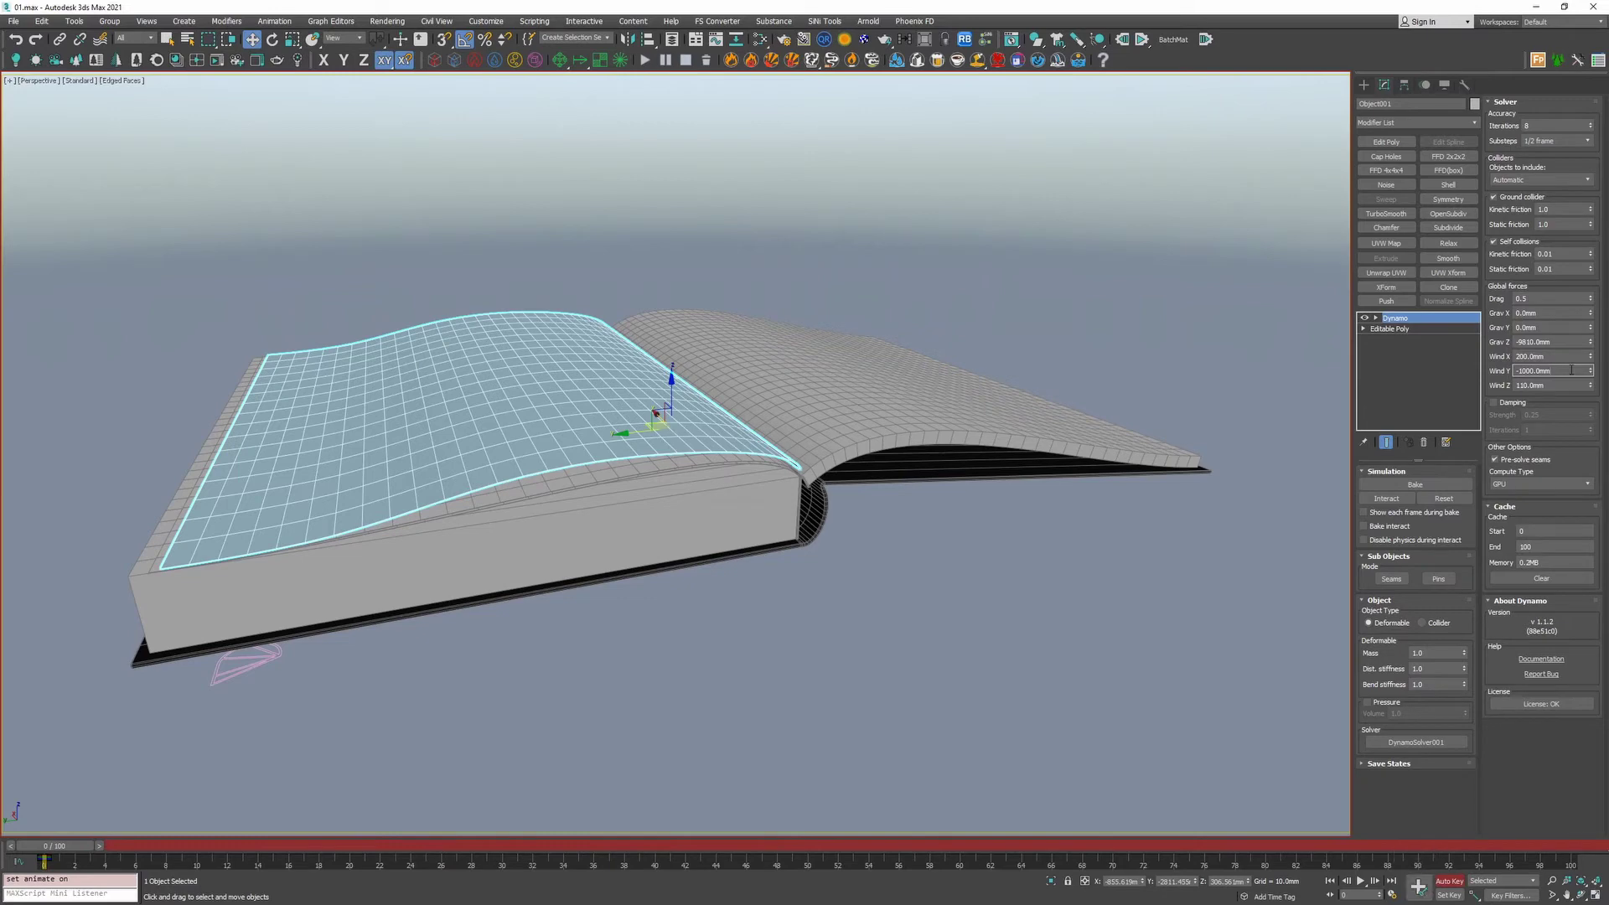
text(0)
key(Tab)
text(0)
key(Return)
- At frame 16, key Wind Y to -650mm and Wind Z to 175mm
drag(59, 848, 287, 846)
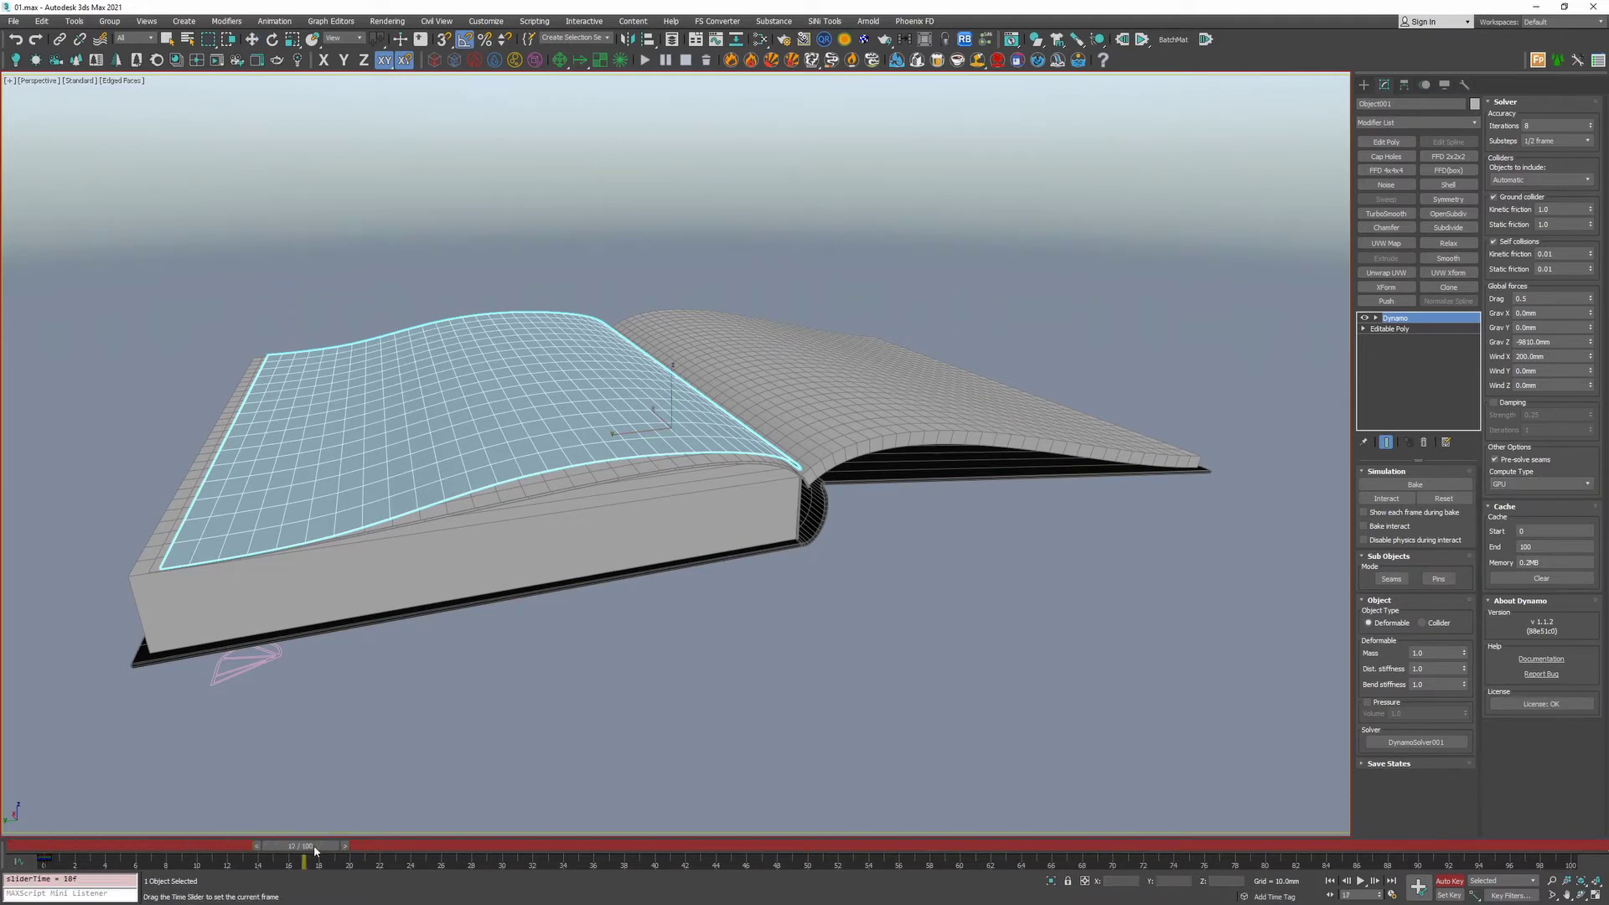
double_click(1546, 372)
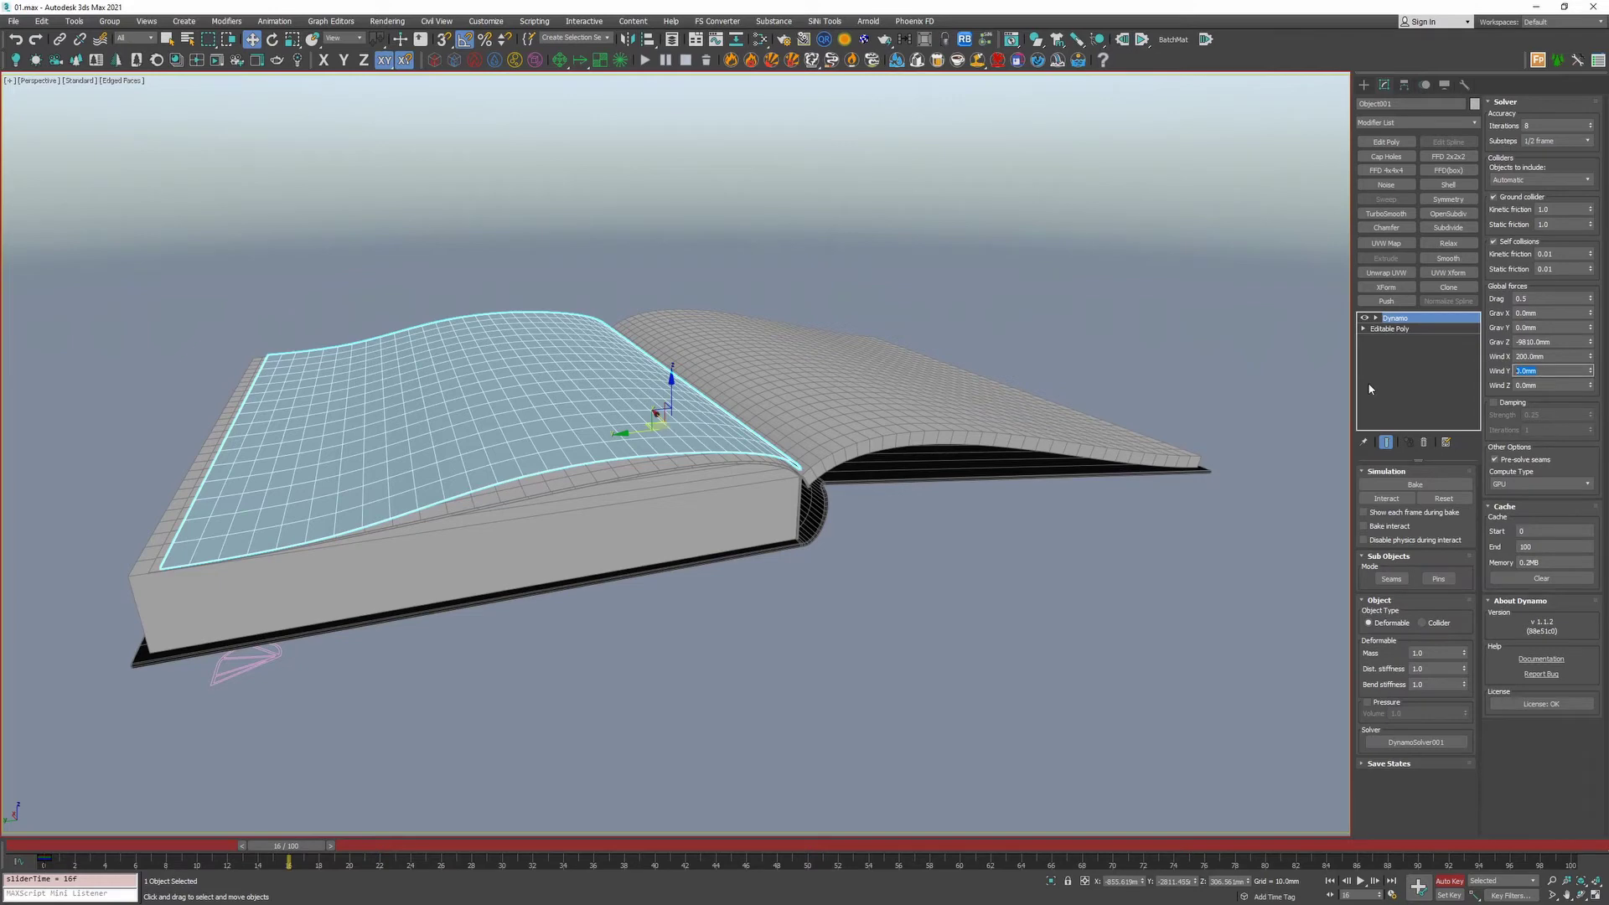
text(-650)
key(Tab)
text(17)
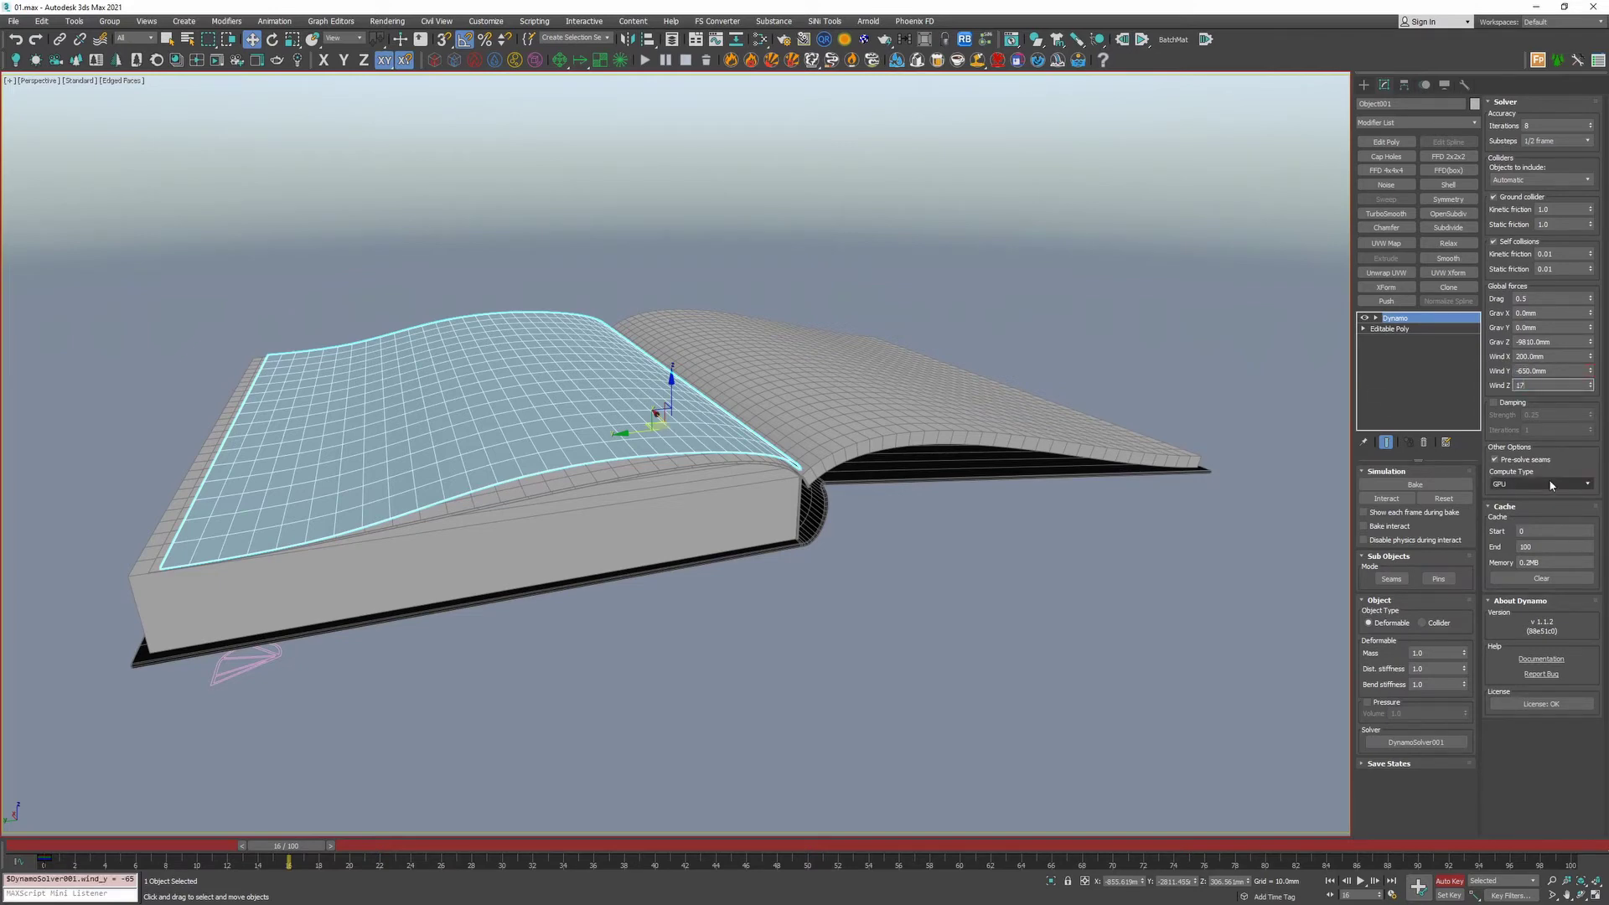
key(Return)
mouse_move(302, 851)
mouse_down()
mouse_move(77, 849)
mouse_move(312, 844)
mouse_up()
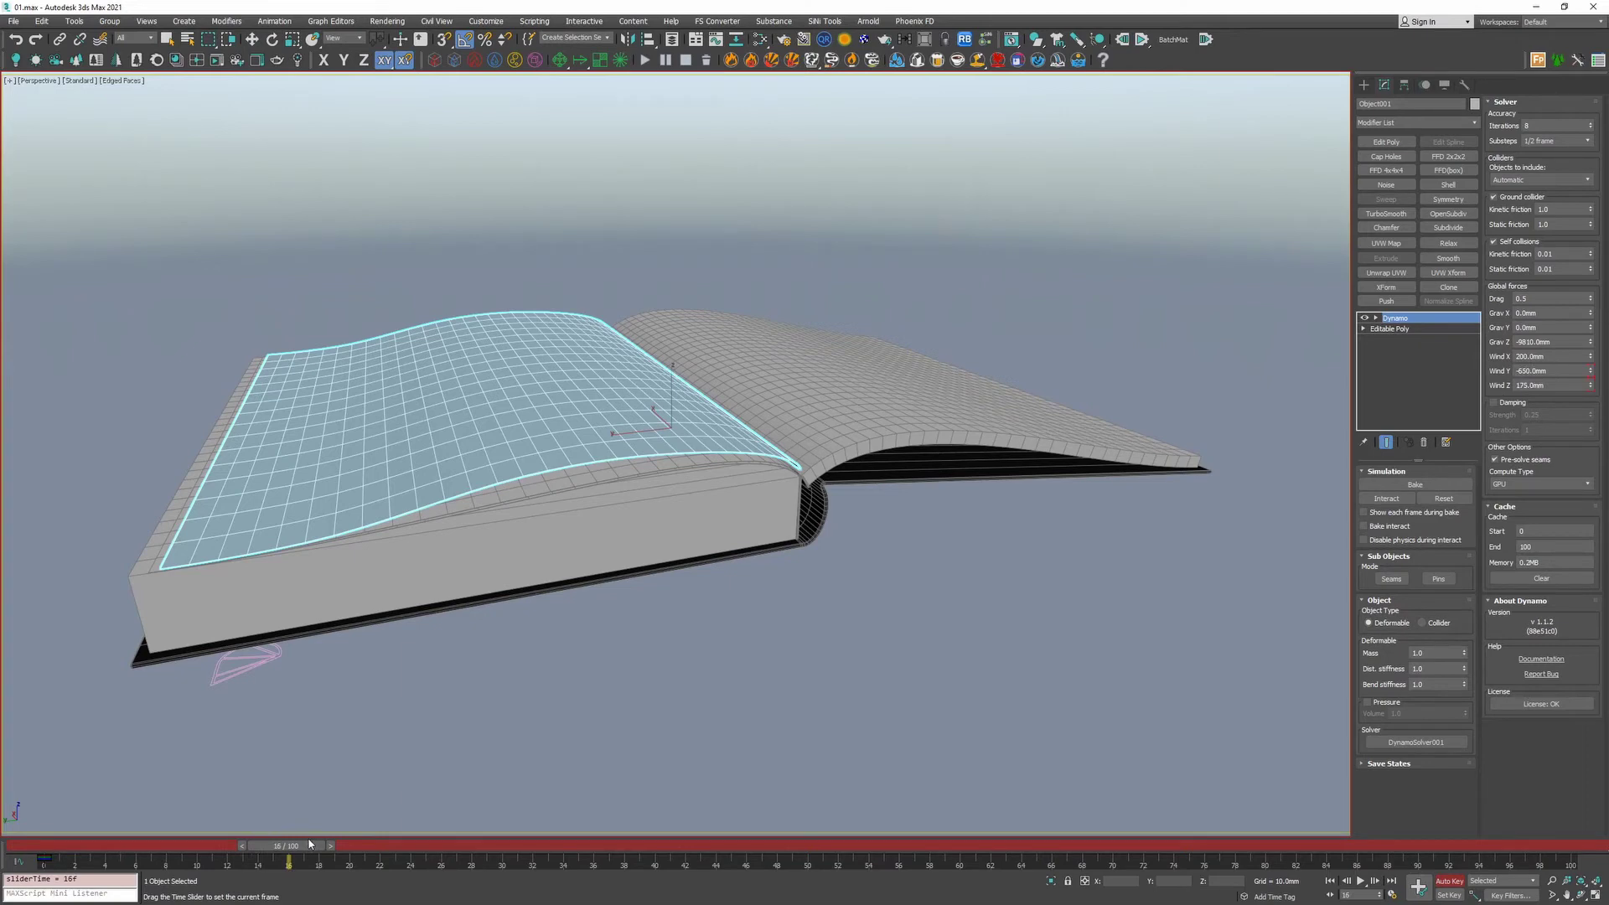
- At frame 32, key Wind Y and Wind Z back to 0, then turn off Auto Key
drag(312, 844, 549, 853)
key(w)
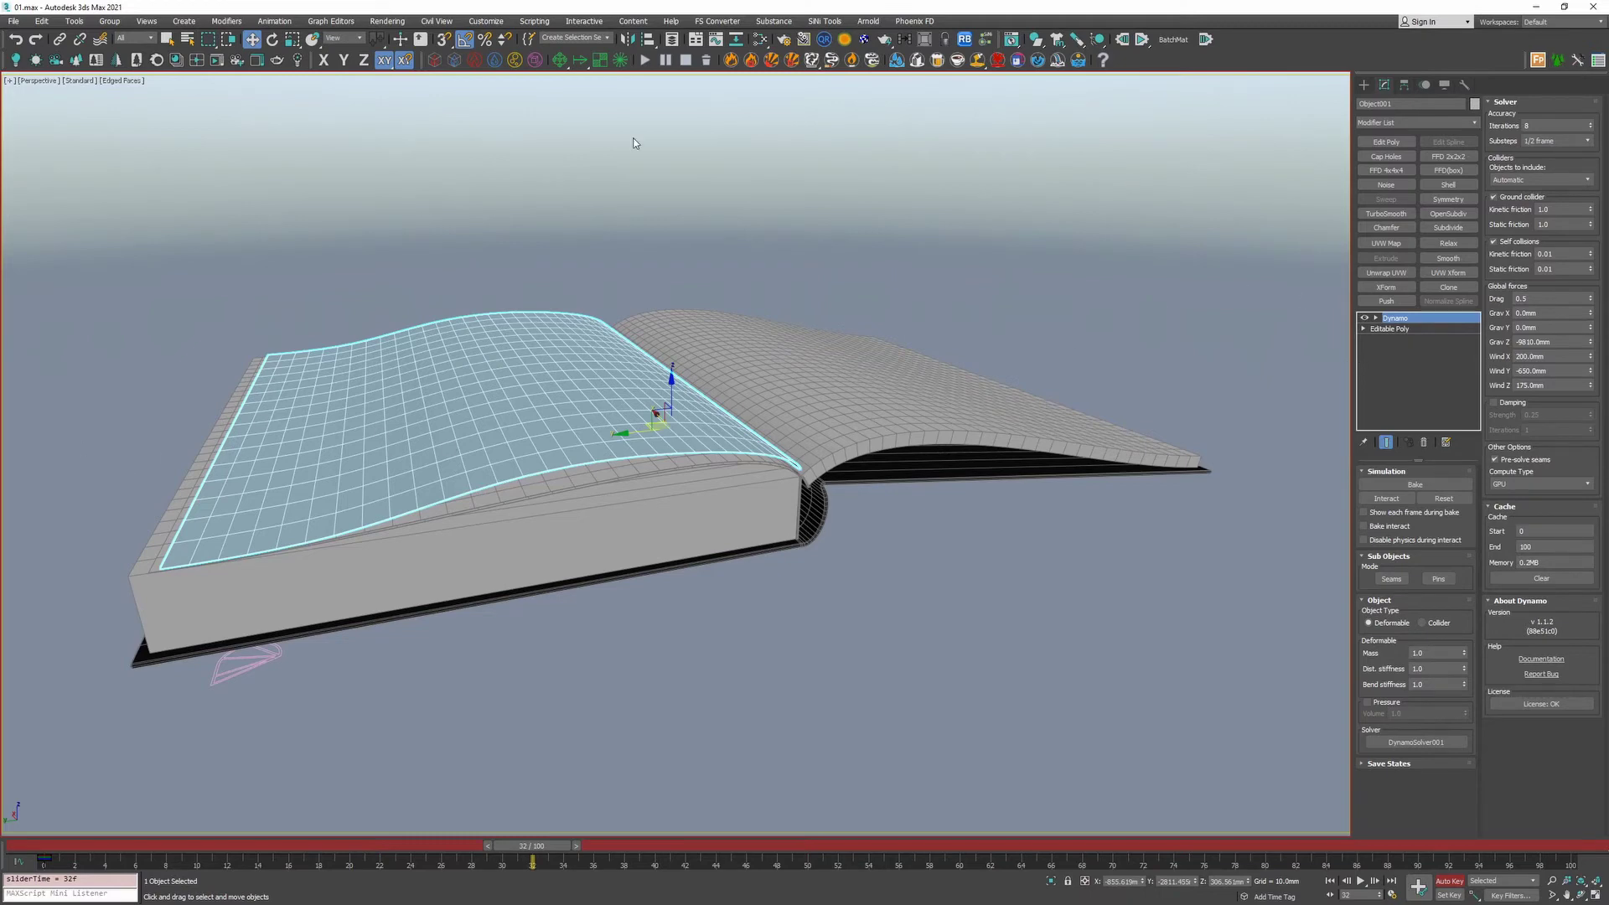
click(1561, 370)
text(0)
key(Tab)
text(0)
key(Return)
click(1449, 881)
- Set a constant Wind X of 300mm and rewind the timeline to frame 0
click(1550, 356)
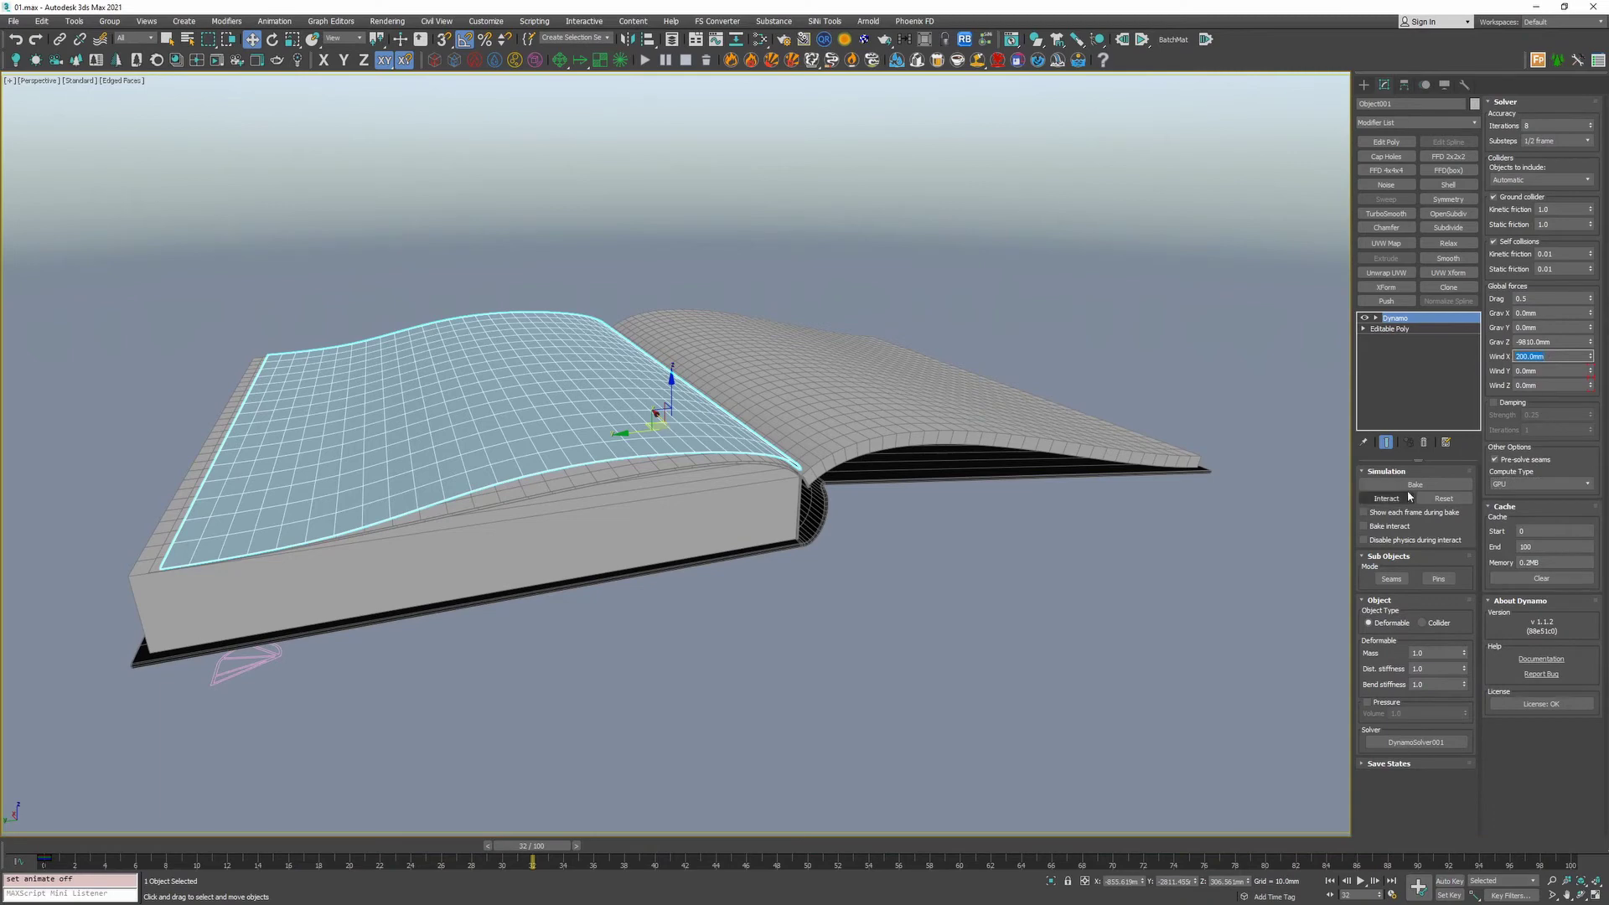
text(300)
key(Tab)
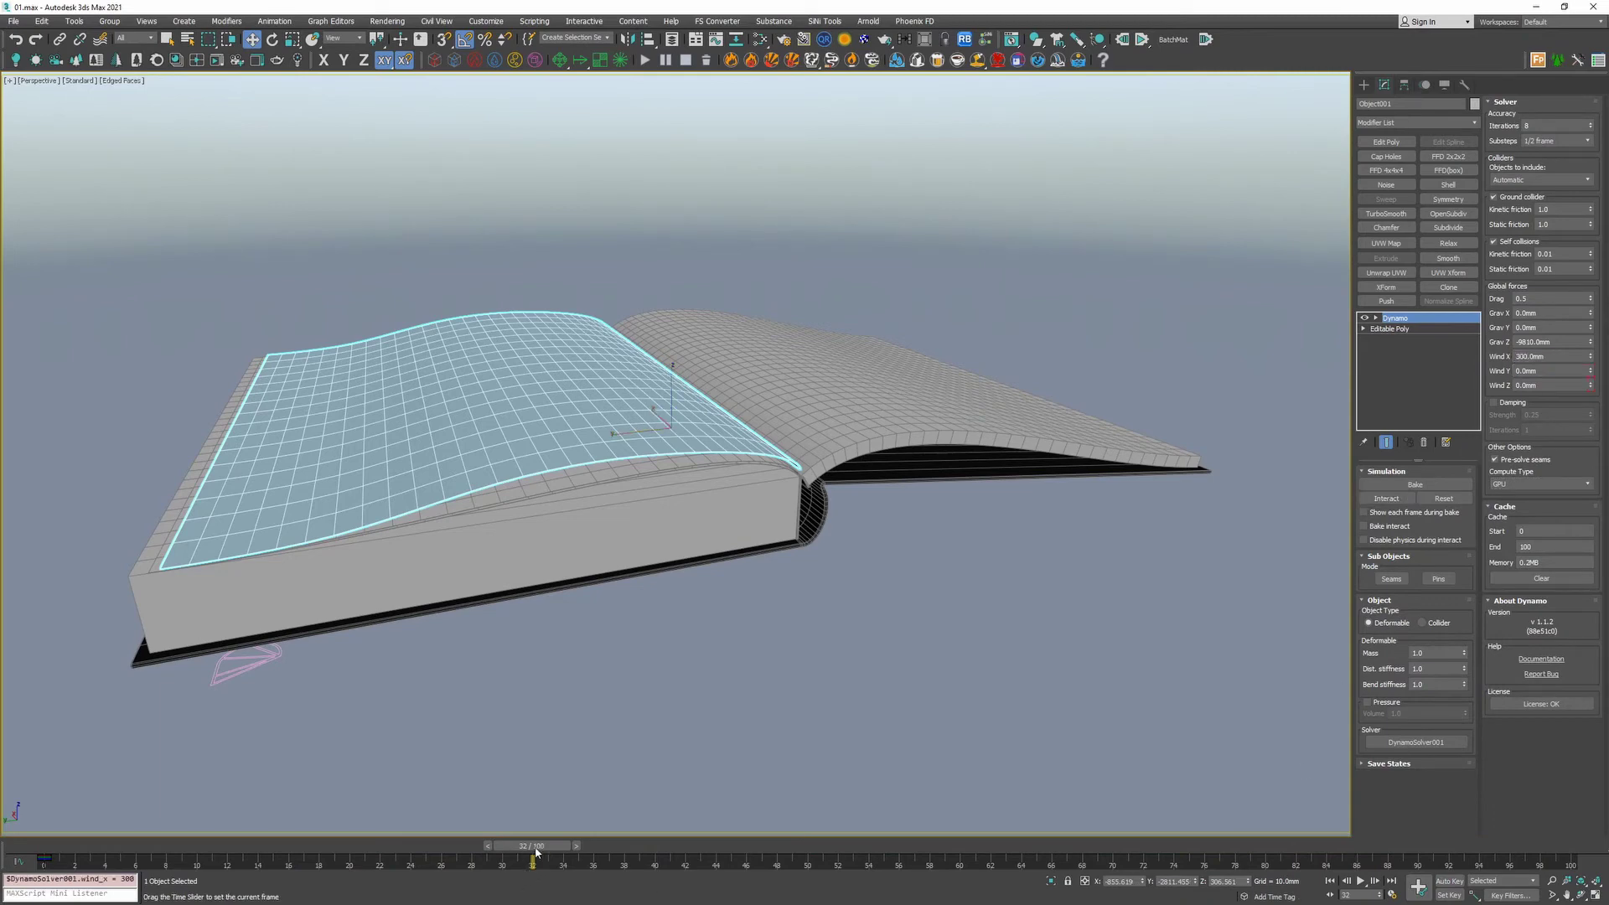
drag(533, 846, 300, 848)
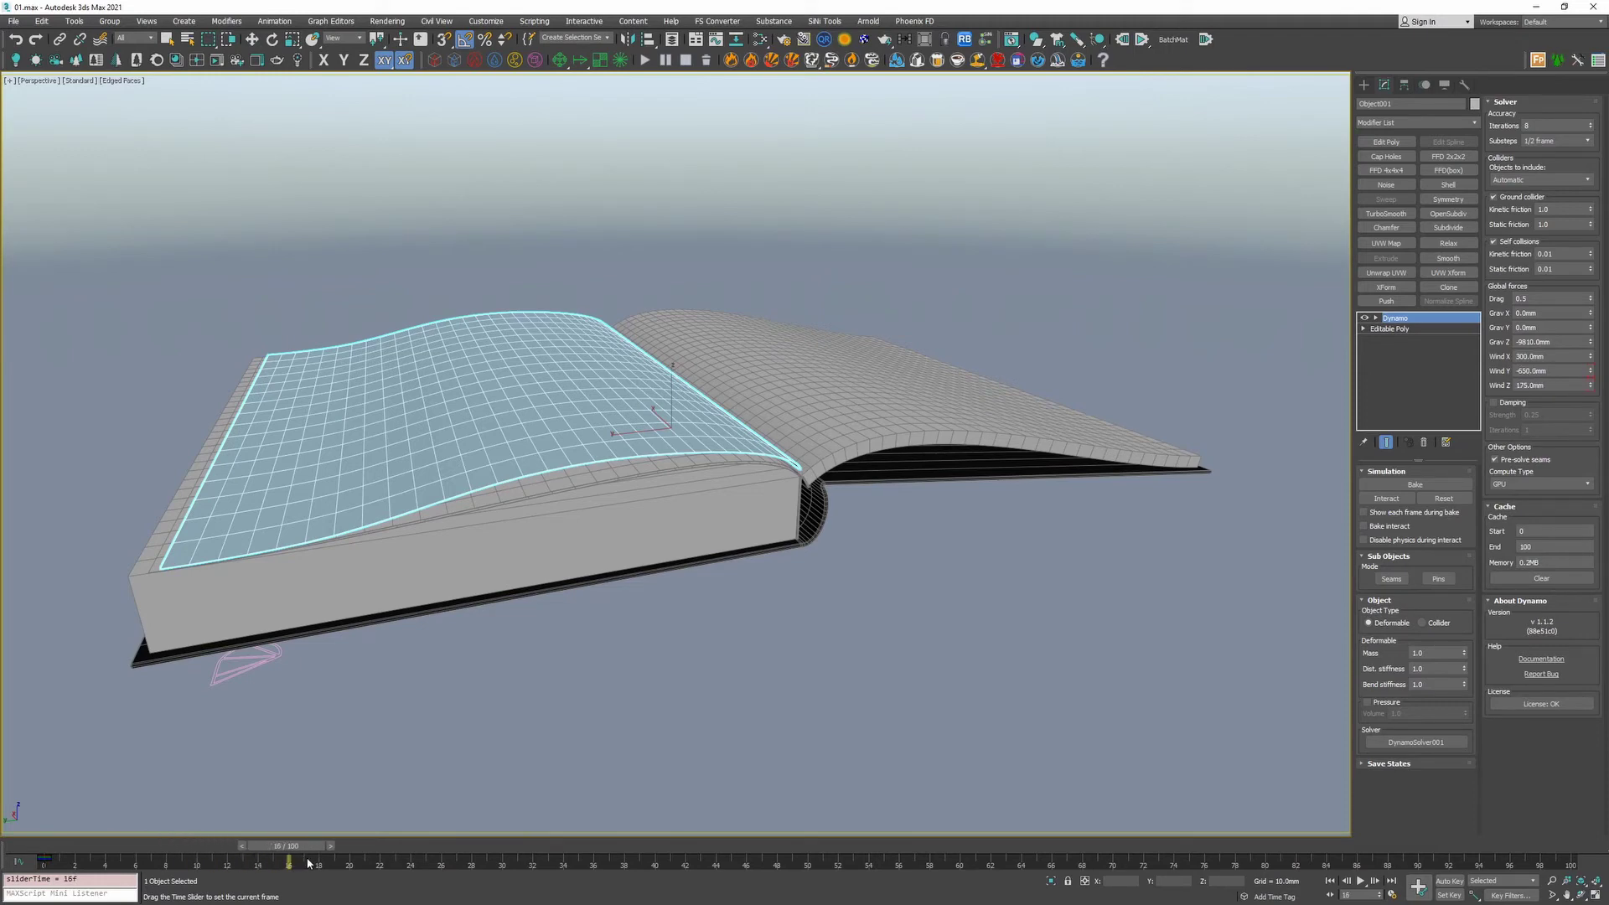
drag(307, 864, 99, 888)
key(Home)
- Orbit to look down on the book and save the scene with Ctrl+S
key(w)
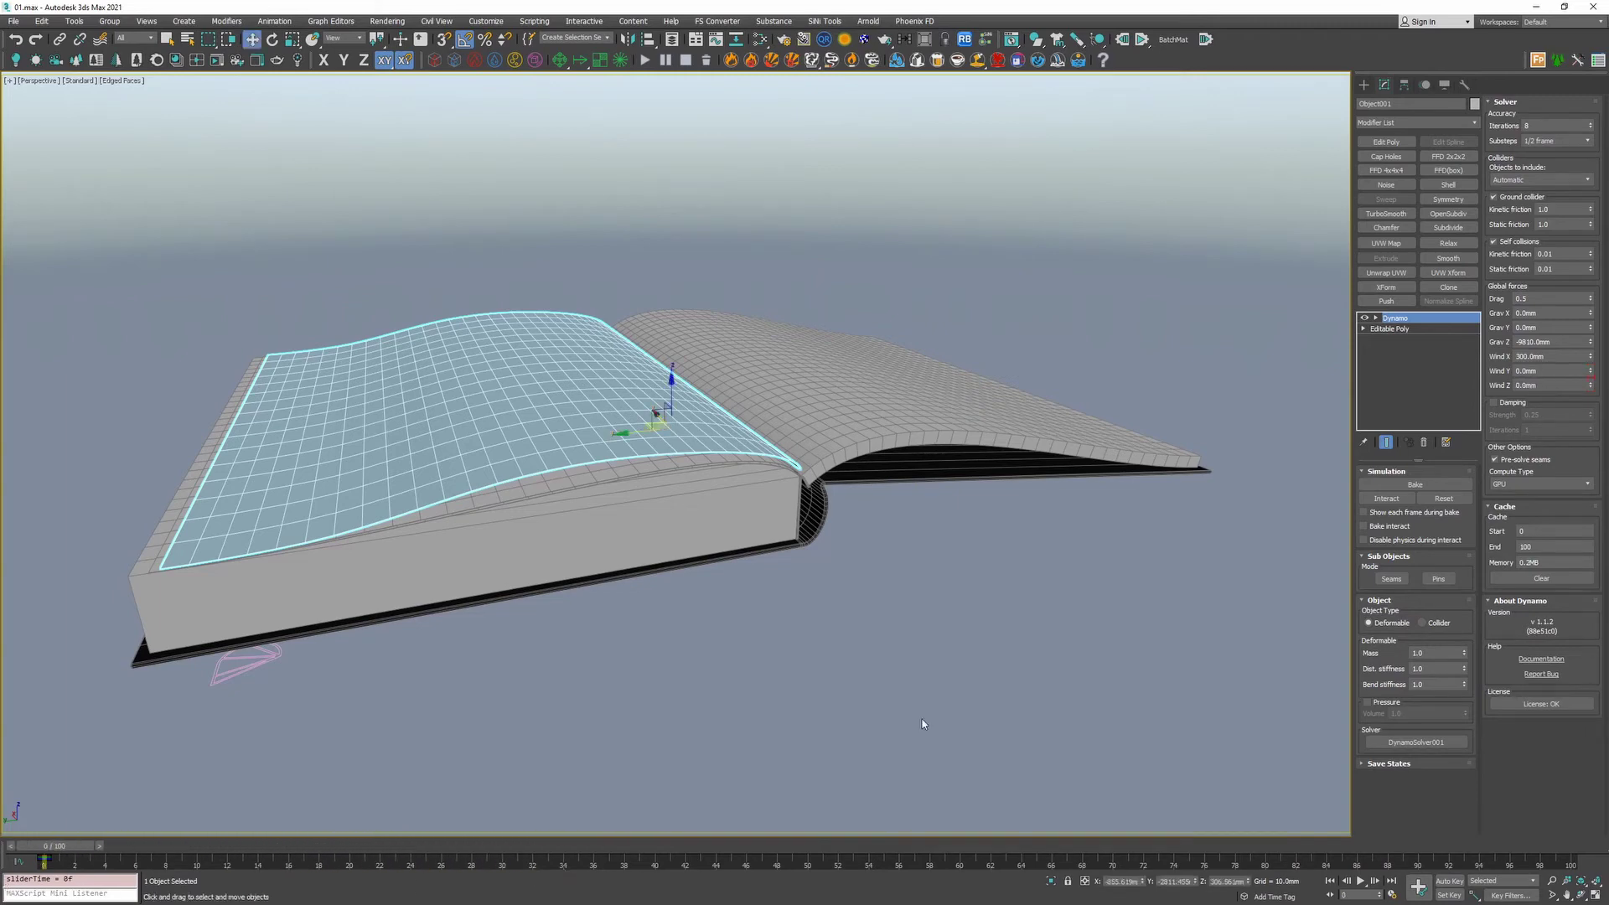
alt+middle_drag(895, 592, 897, 611)
key(ctrl+s)
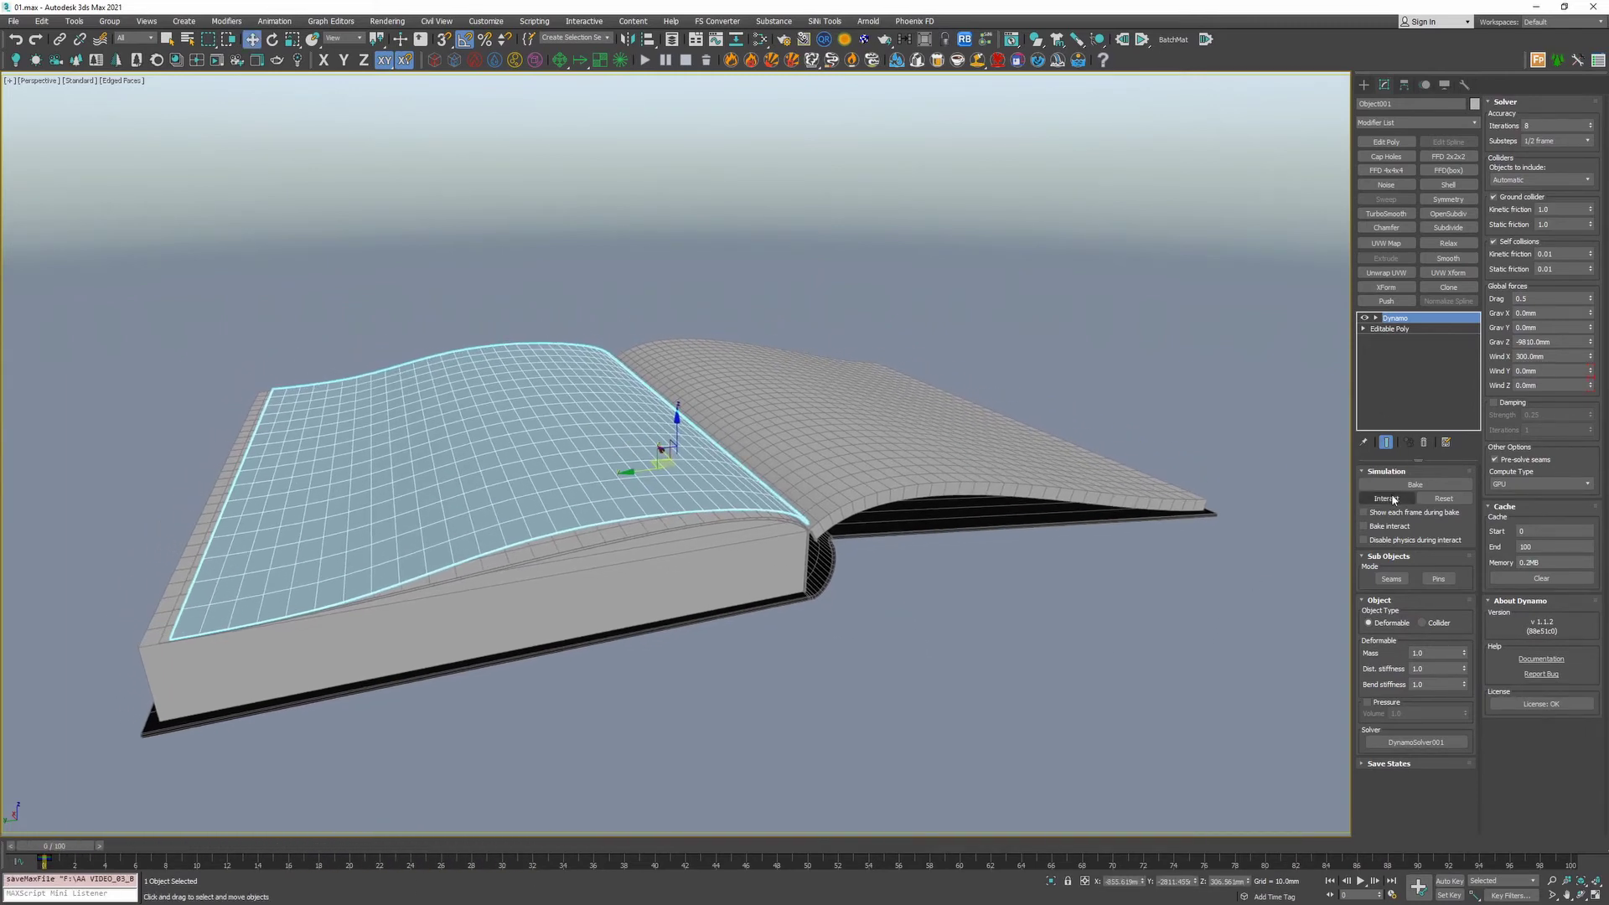
- Bake the page cloth, stopping around frame 62, then scrub back to frame 0
click(1396, 489)
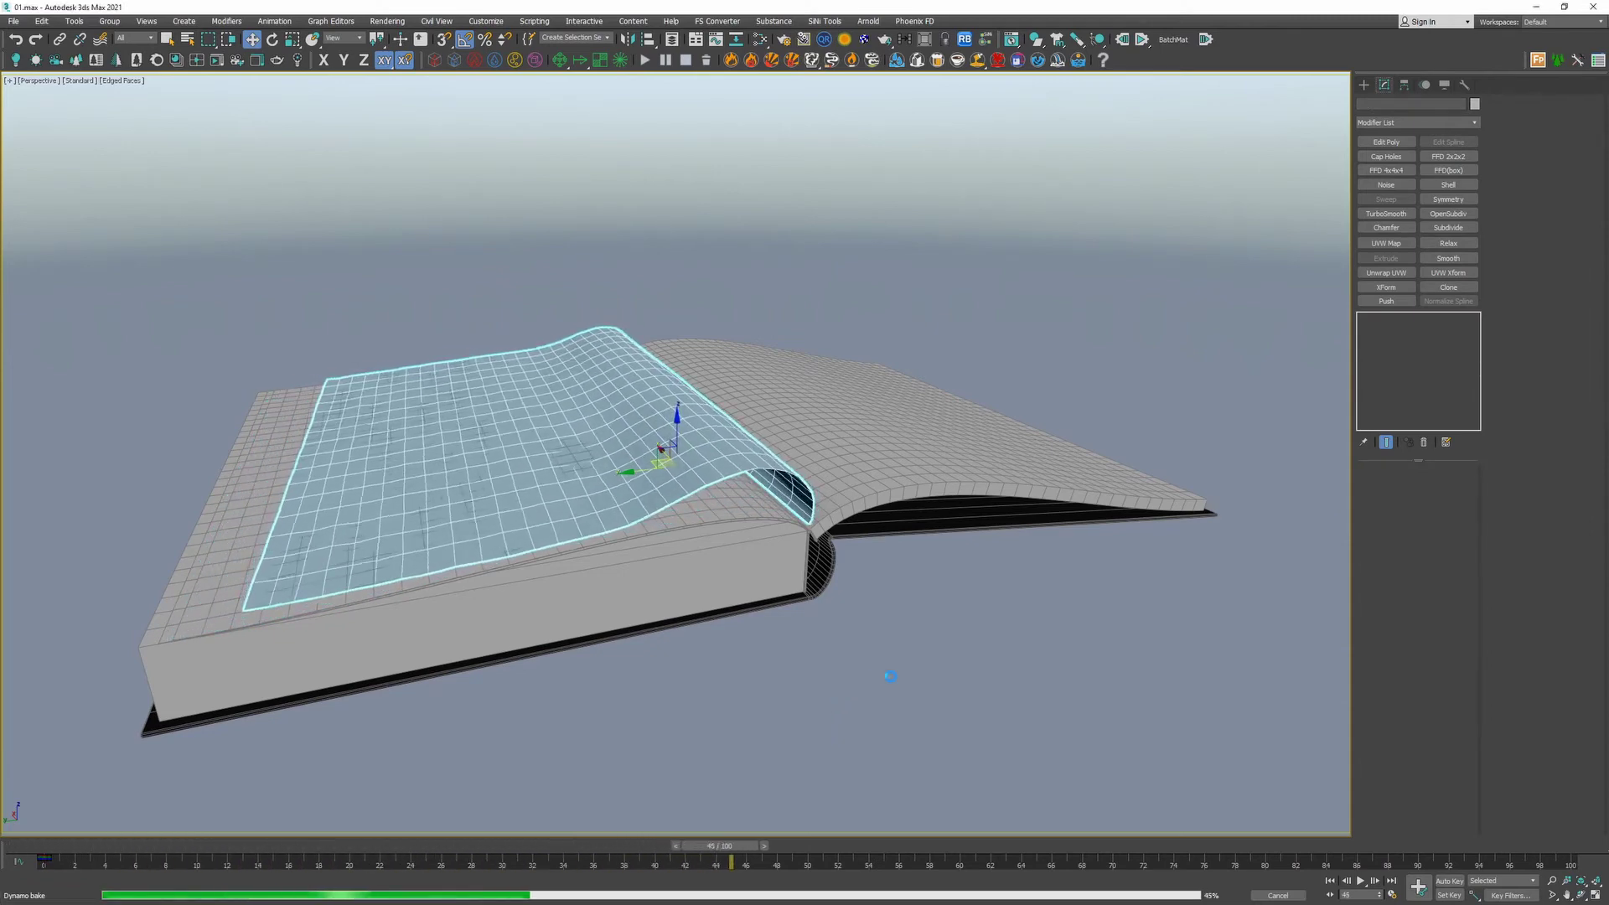
key(Escape)
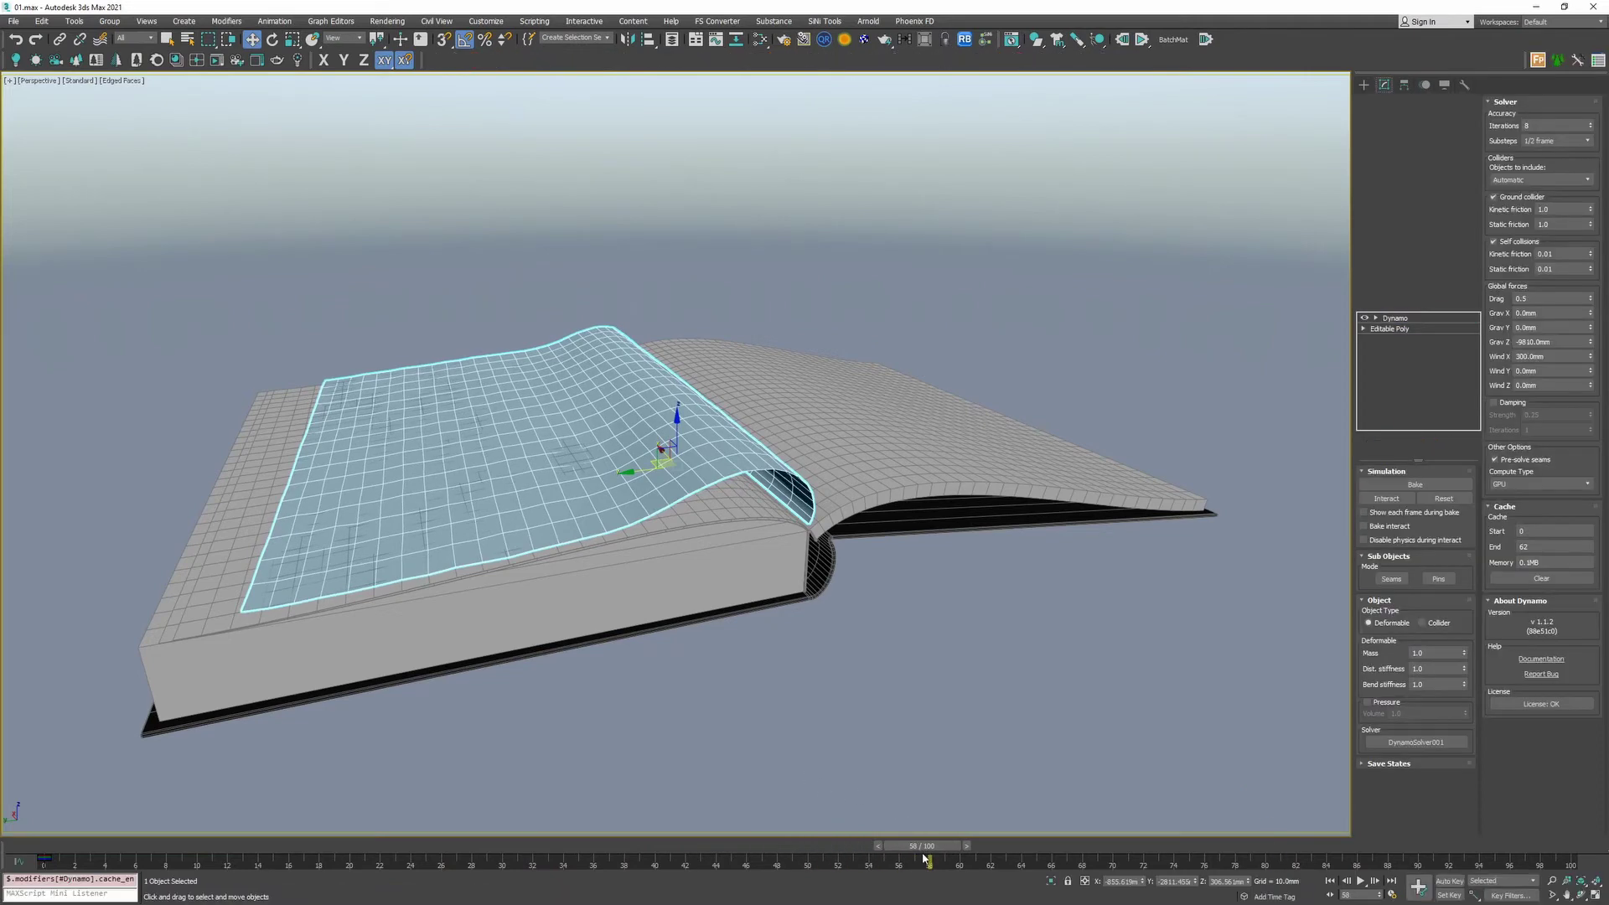
drag(903, 848, 476, 802)
key(Home)
key(w)
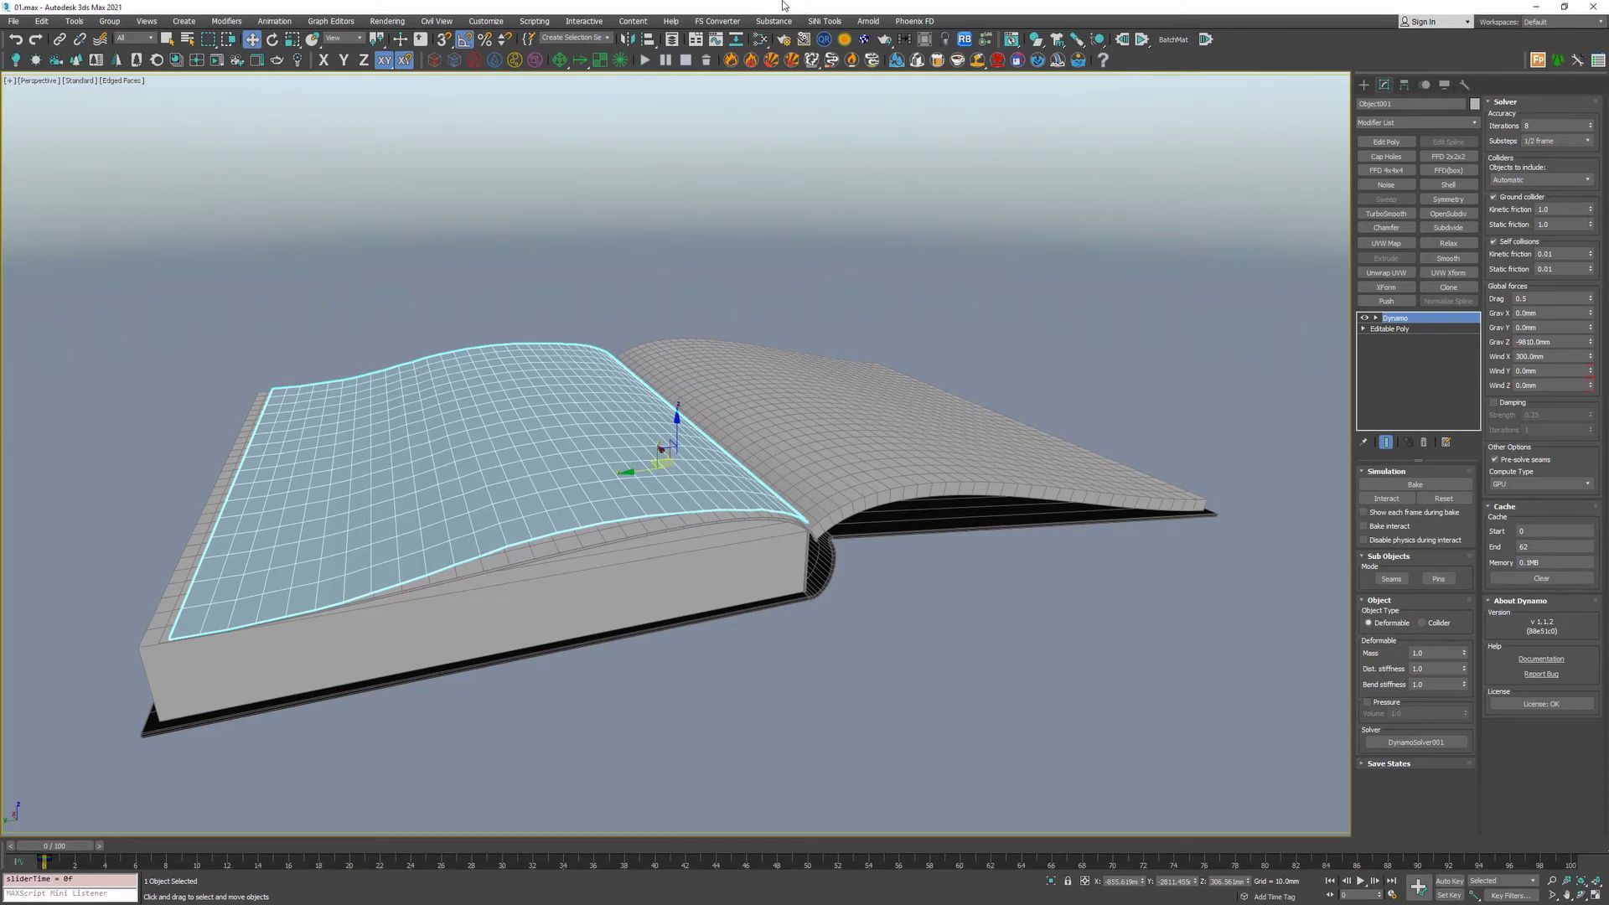
- With Auto Key on at frame 50, key Wind Y to -1200mm and Wind Z to 350mm
drag(44, 846, 807, 846)
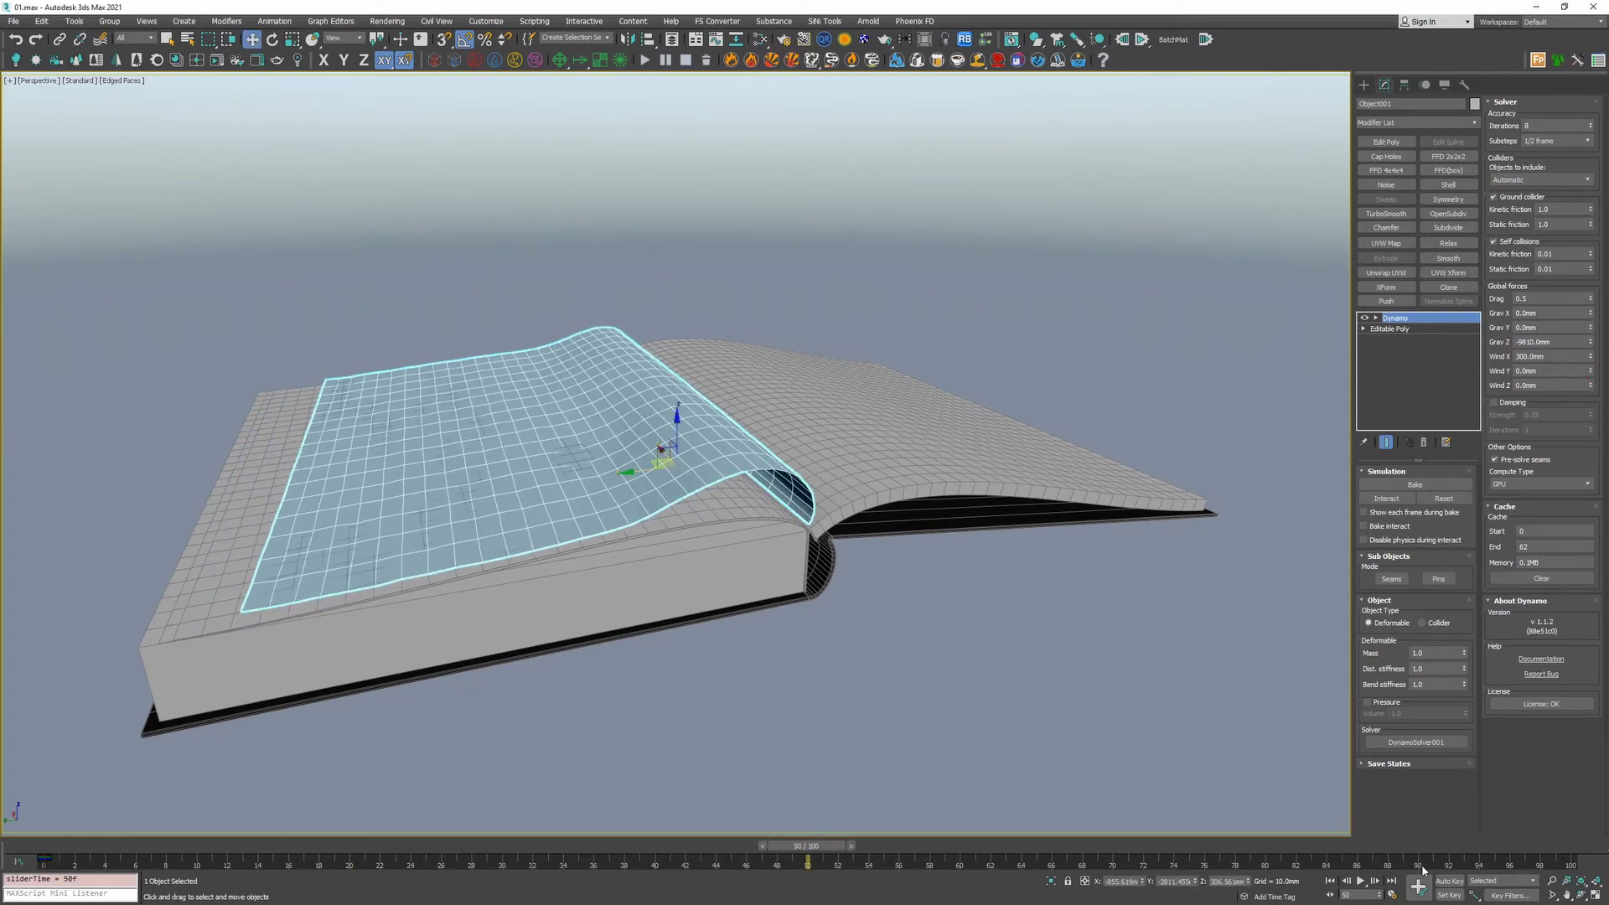
click(1449, 881)
click(1550, 370)
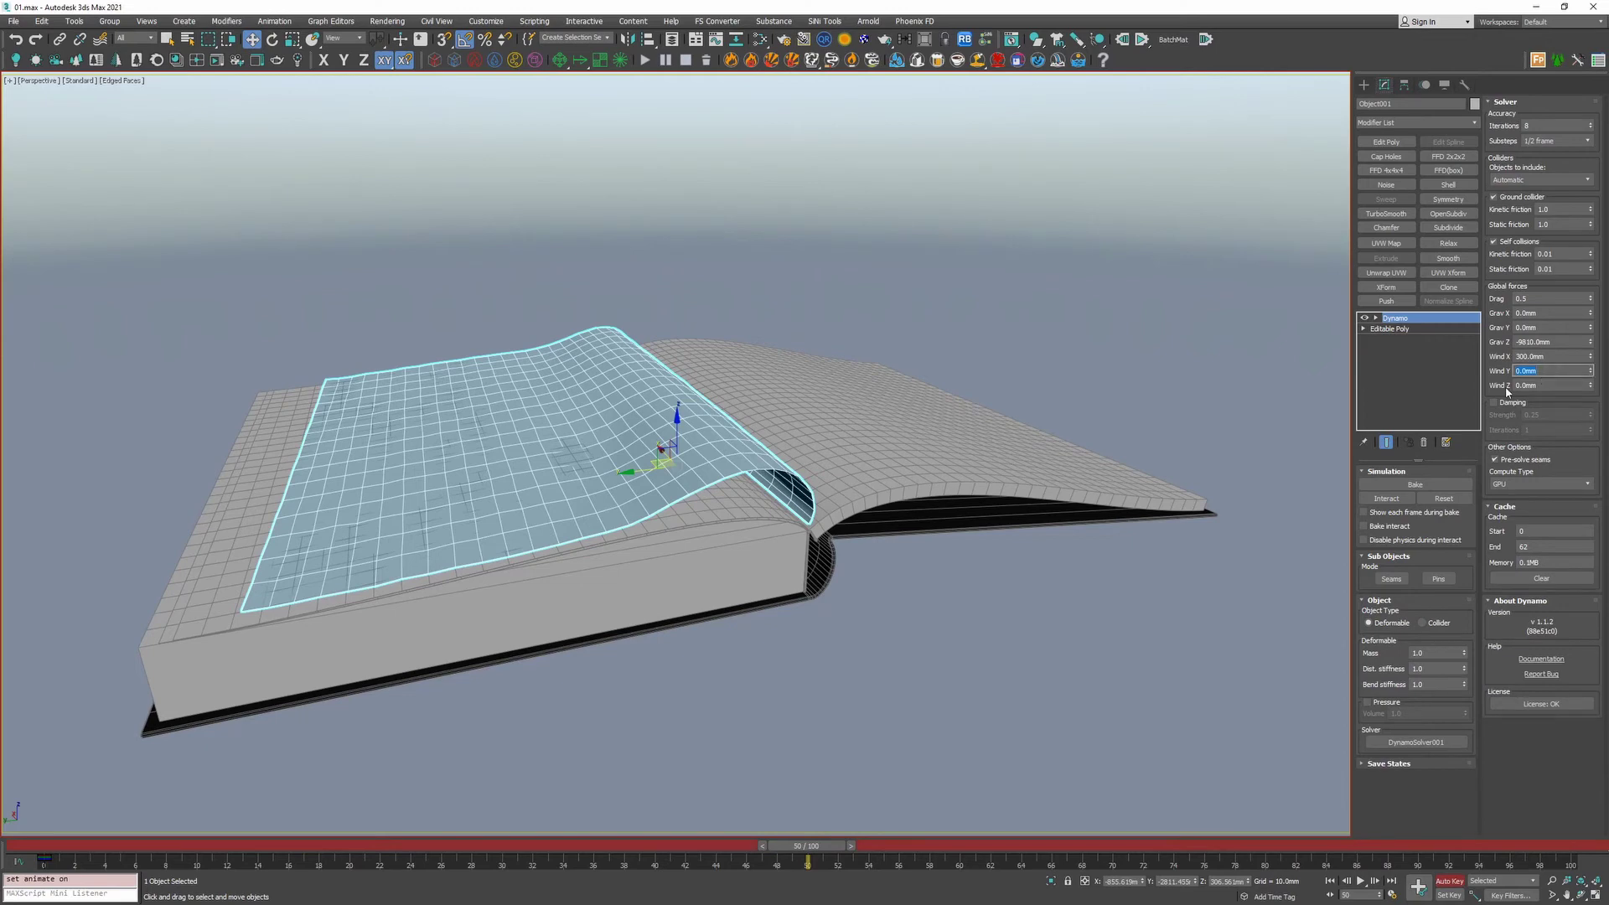
text(-1200)
key(Tab)
text(350)
key(Return)
mouse_move(811, 846)
mouse_down()
mouse_move(511, 847)
mouse_move(851, 850)
mouse_move(808, 846)
mouse_up()
key(w)
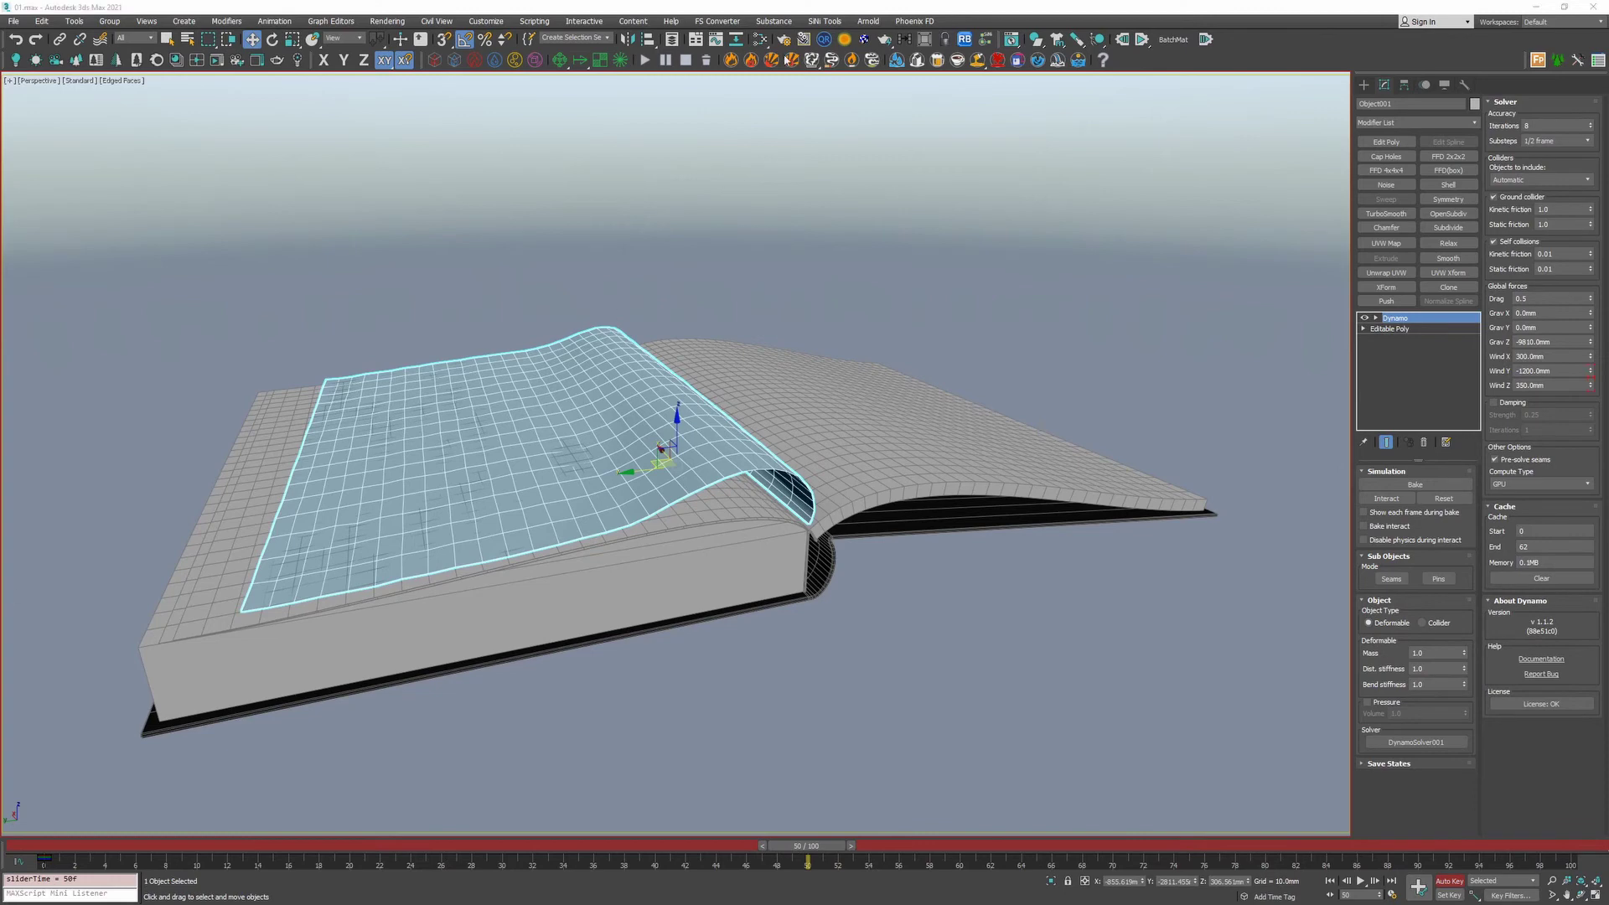
- At frame 74, key Wind Y and Wind Z to 0, turn off Auto Key, and rewind
drag(811, 849, 1192, 846)
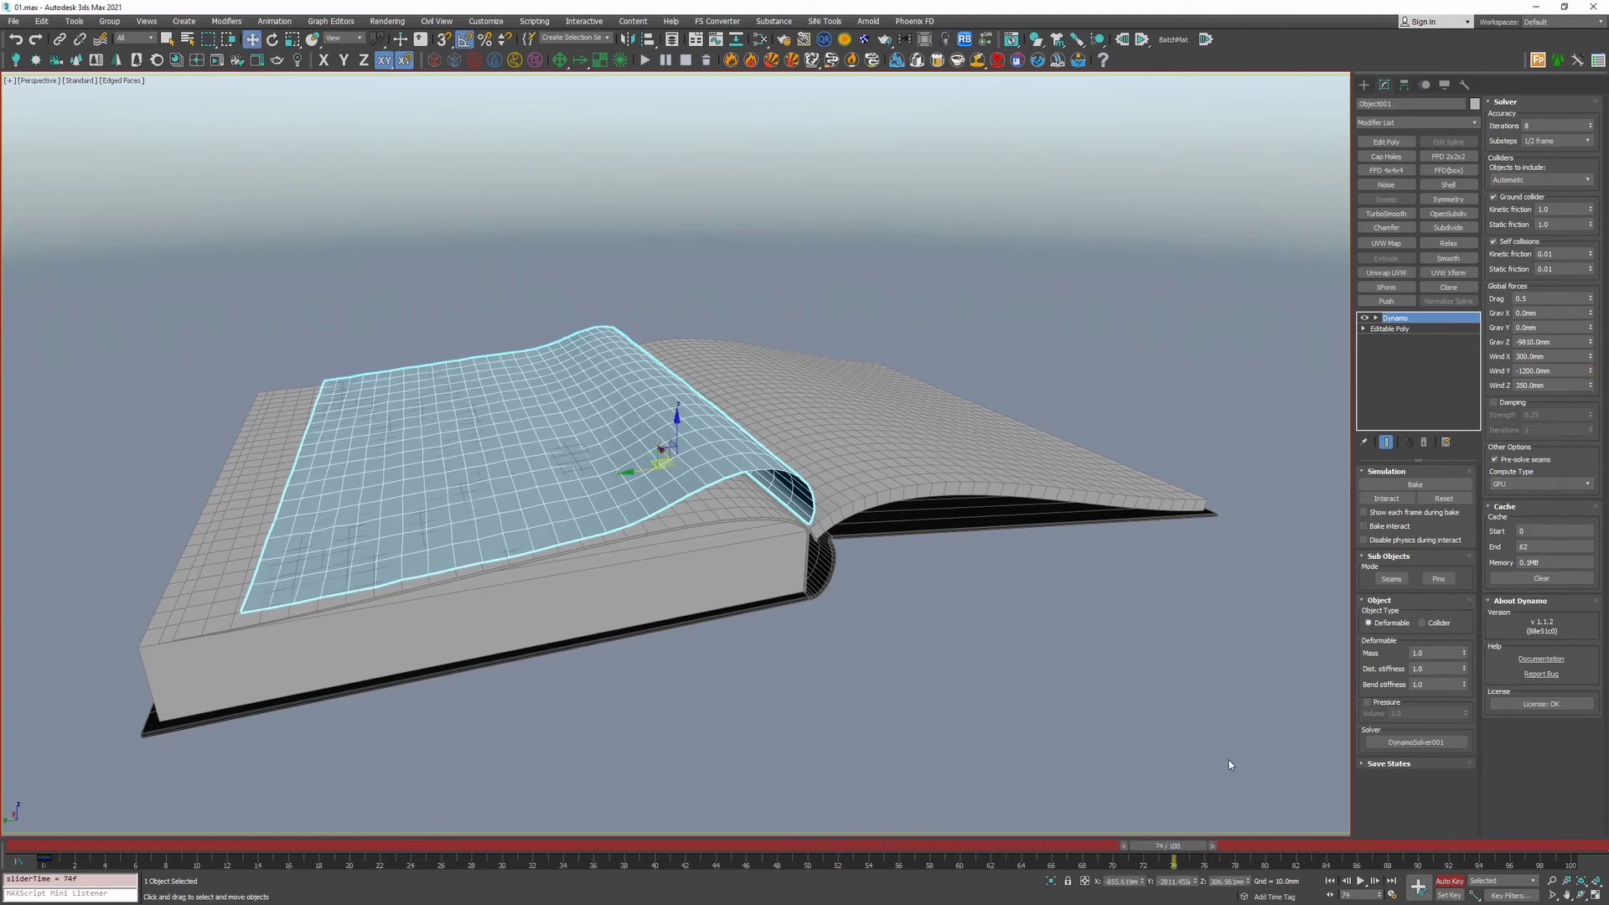
double_click(1563, 371)
text(0)
key(Tab)
text(0)
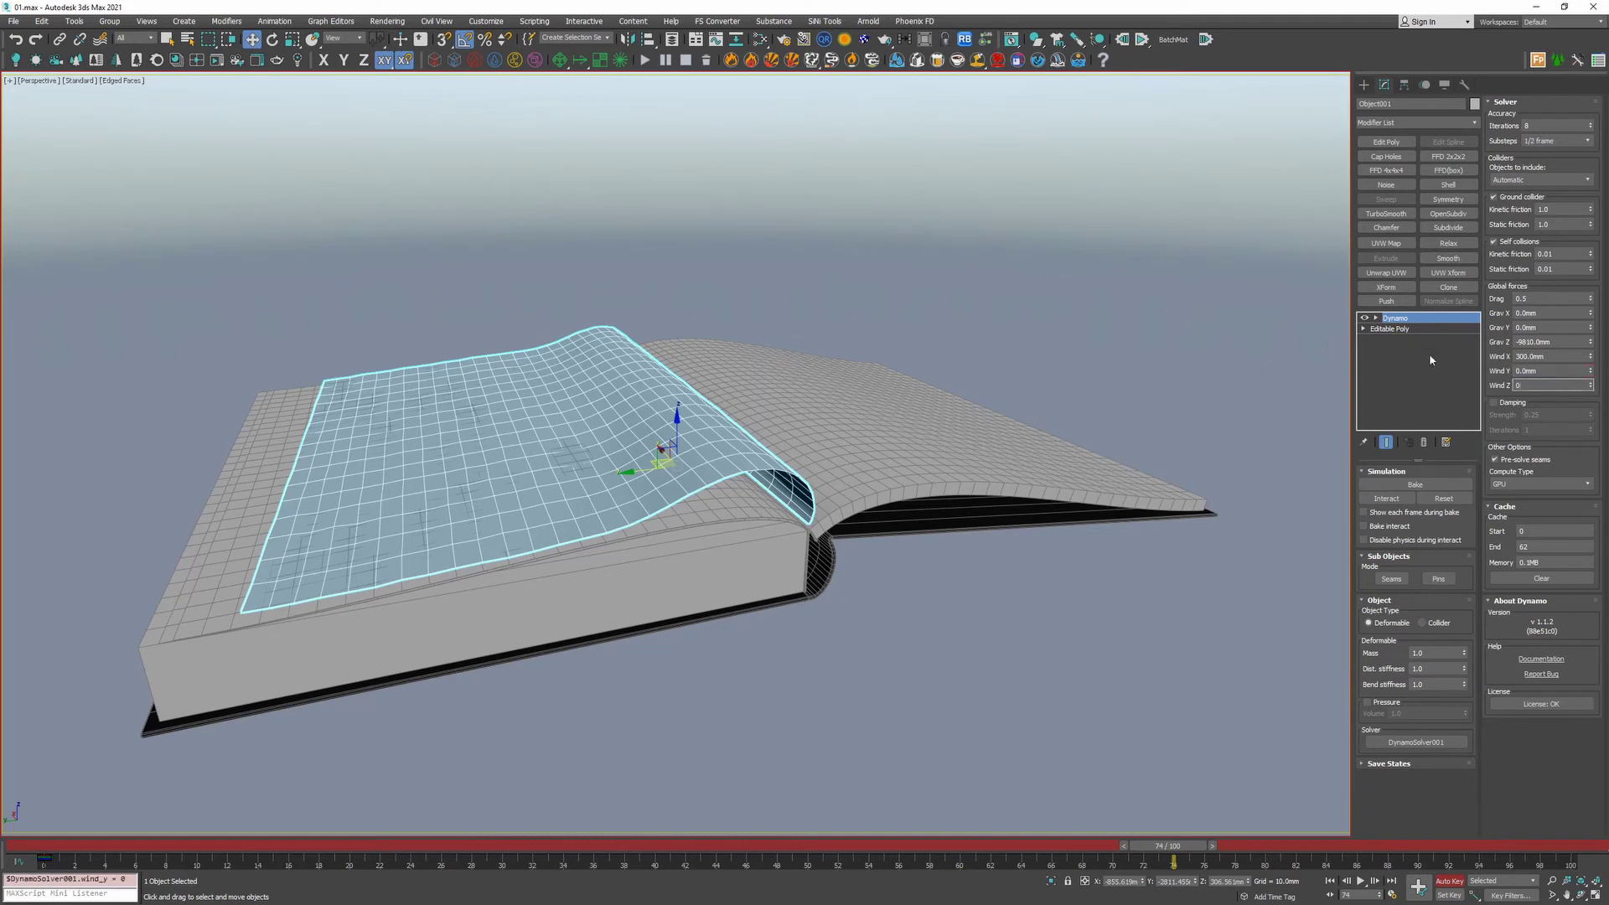
click(1449, 881)
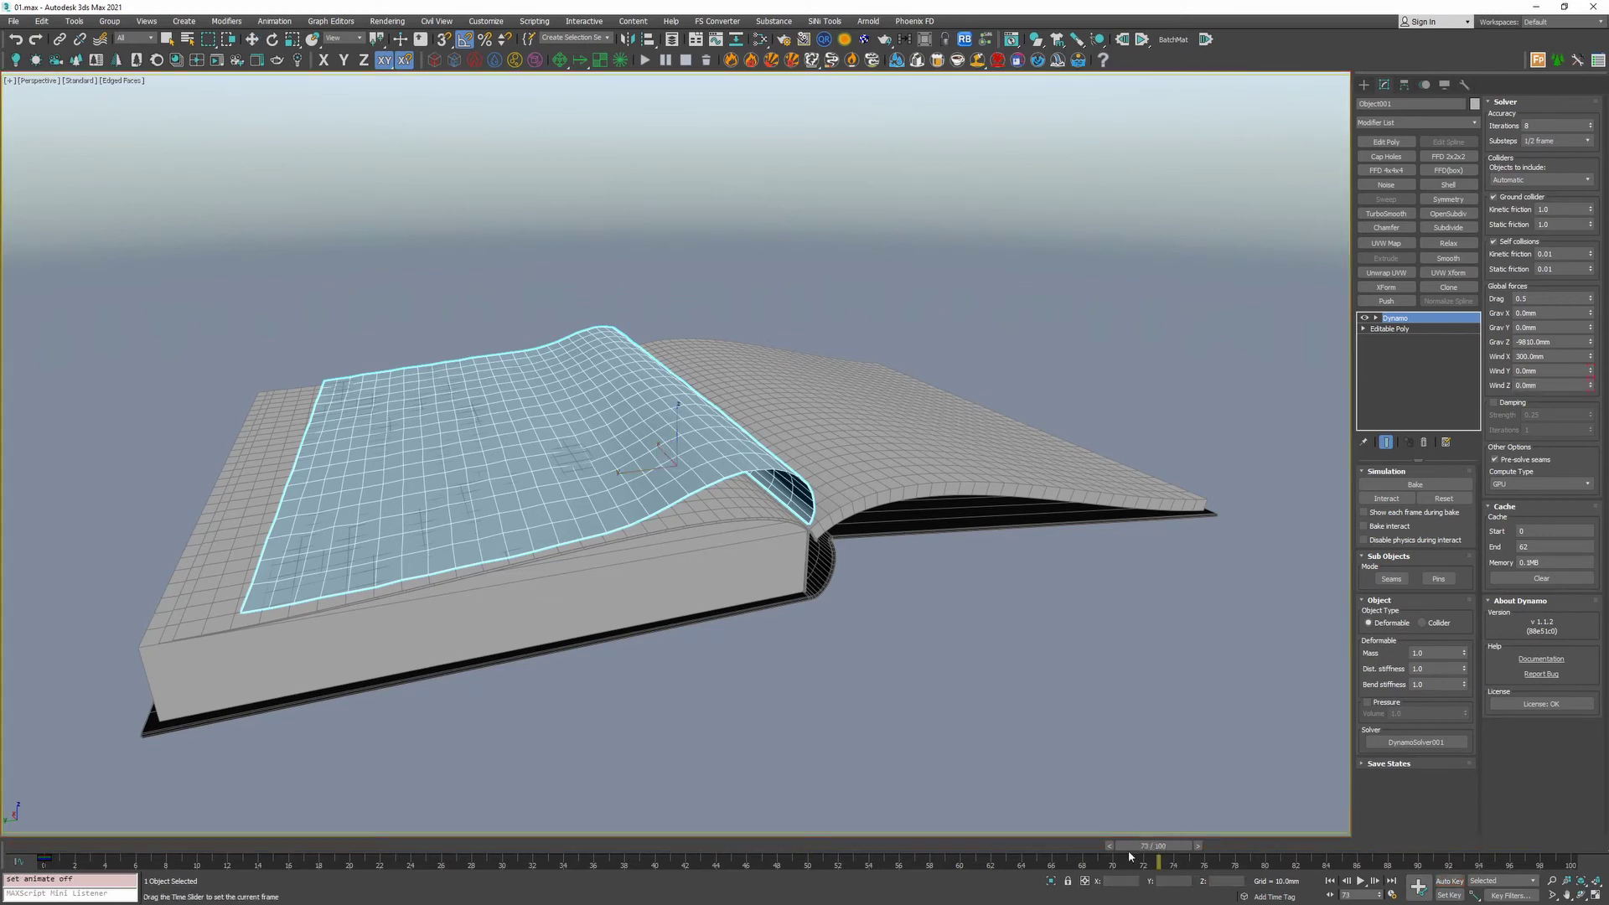
drag(1169, 846, 56, 847)
- Rebake the page cloth over all 100 frames and scrub to frame 74
click(1416, 485)
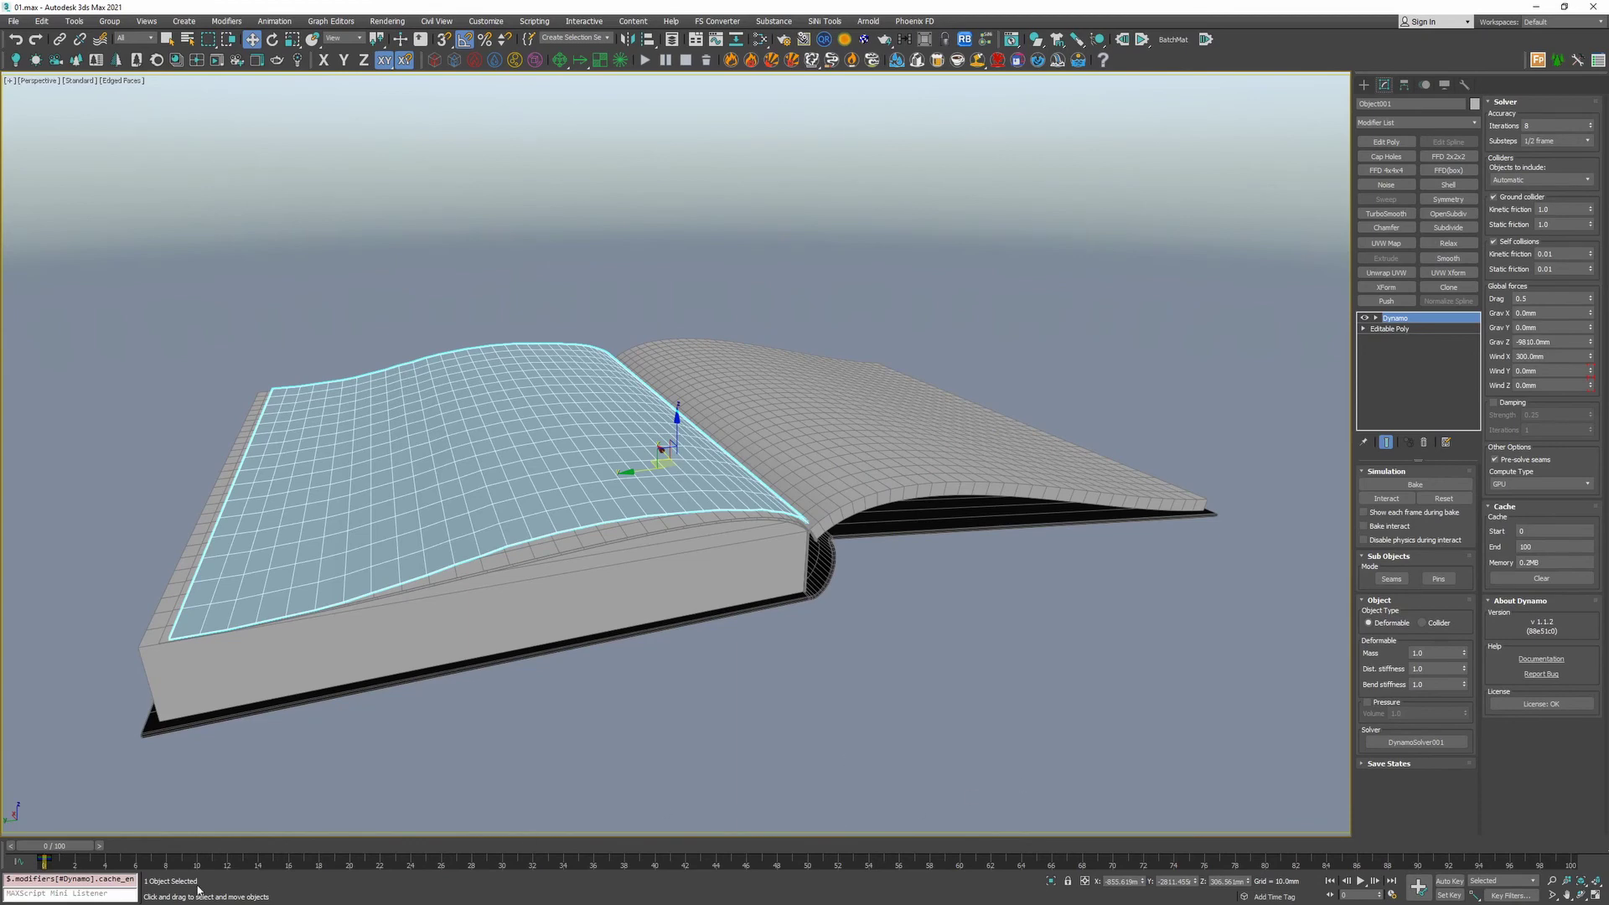
drag(57, 845, 1172, 829)
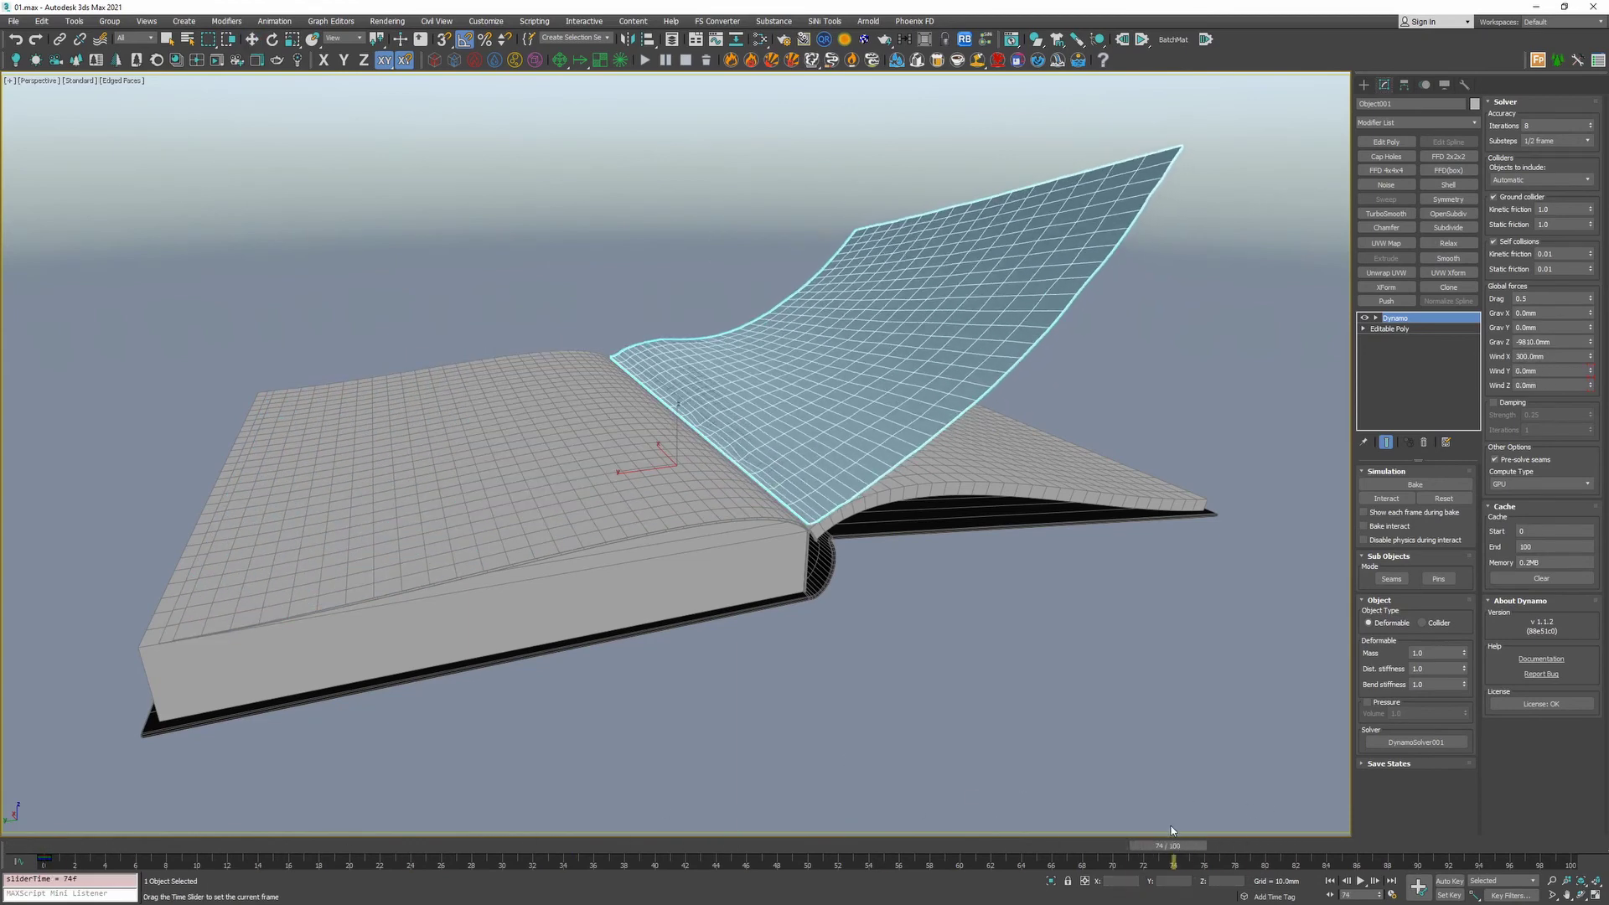
key(w)
- Key Wind Y to 100mm and Wind Z to -500mm at frame 74, then rewind to 0
click(1448, 880)
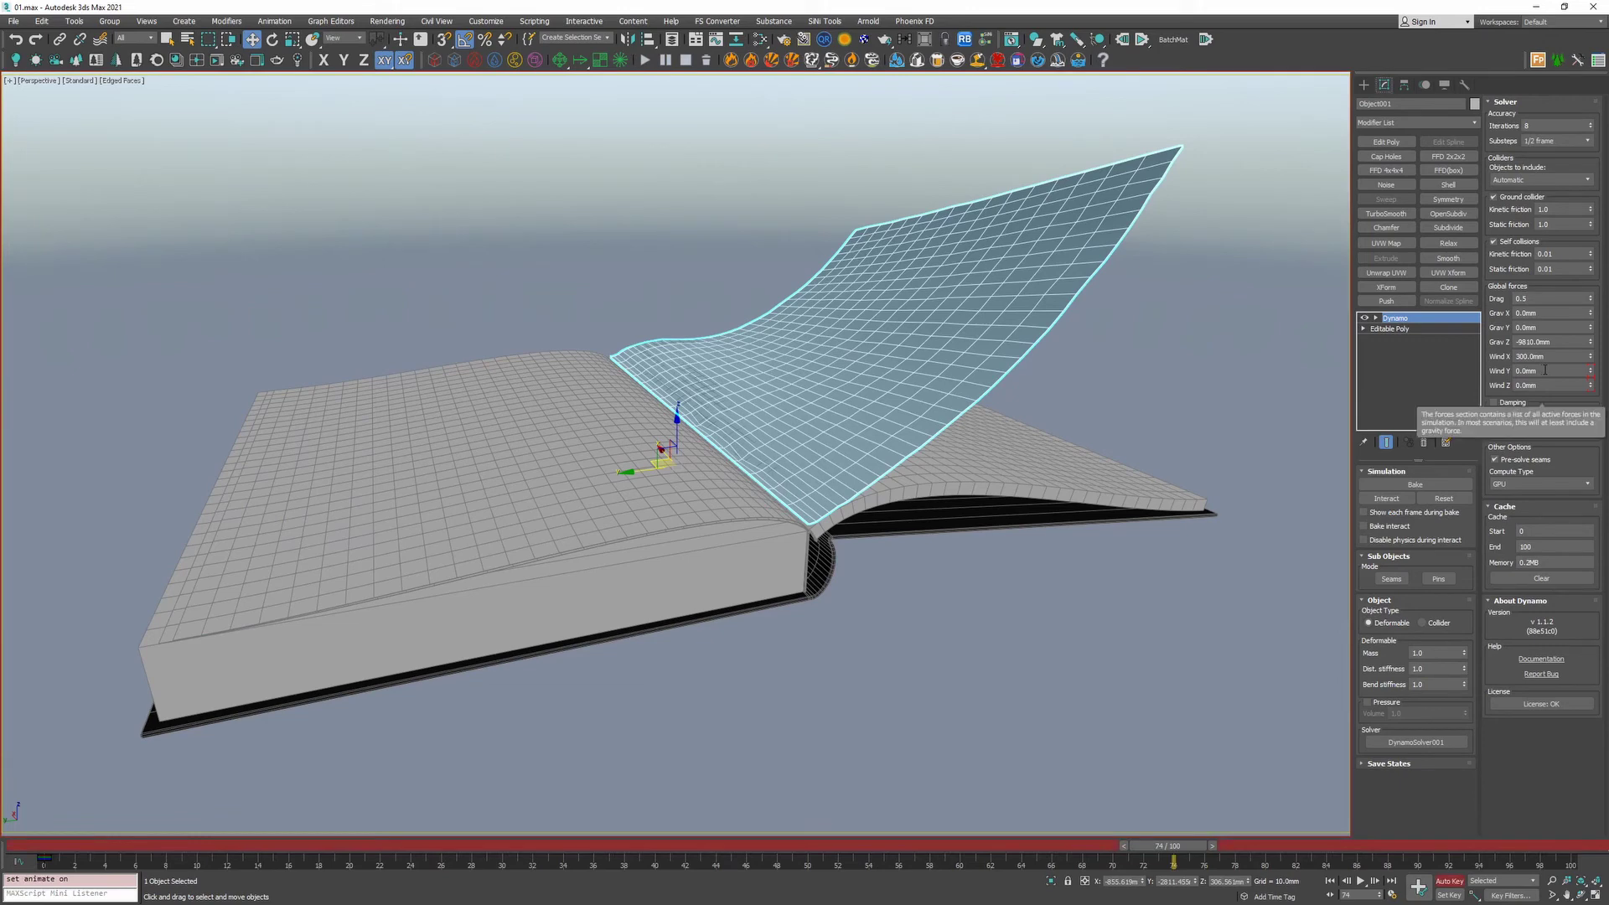
click(1545, 369)
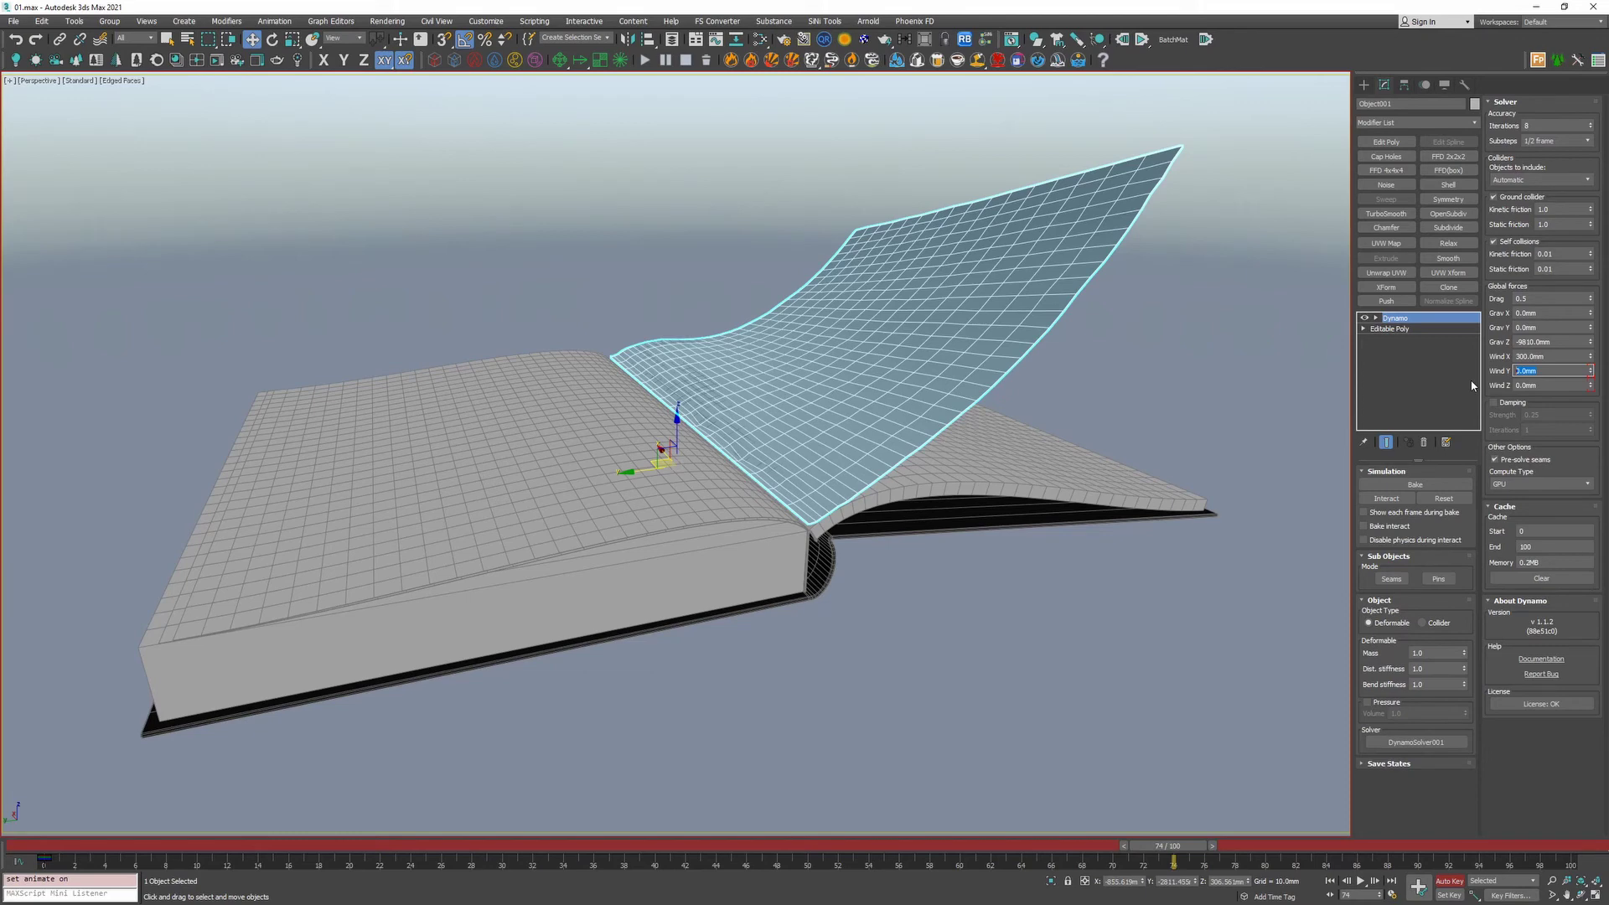
text(100)
key(Tab)
text(-)
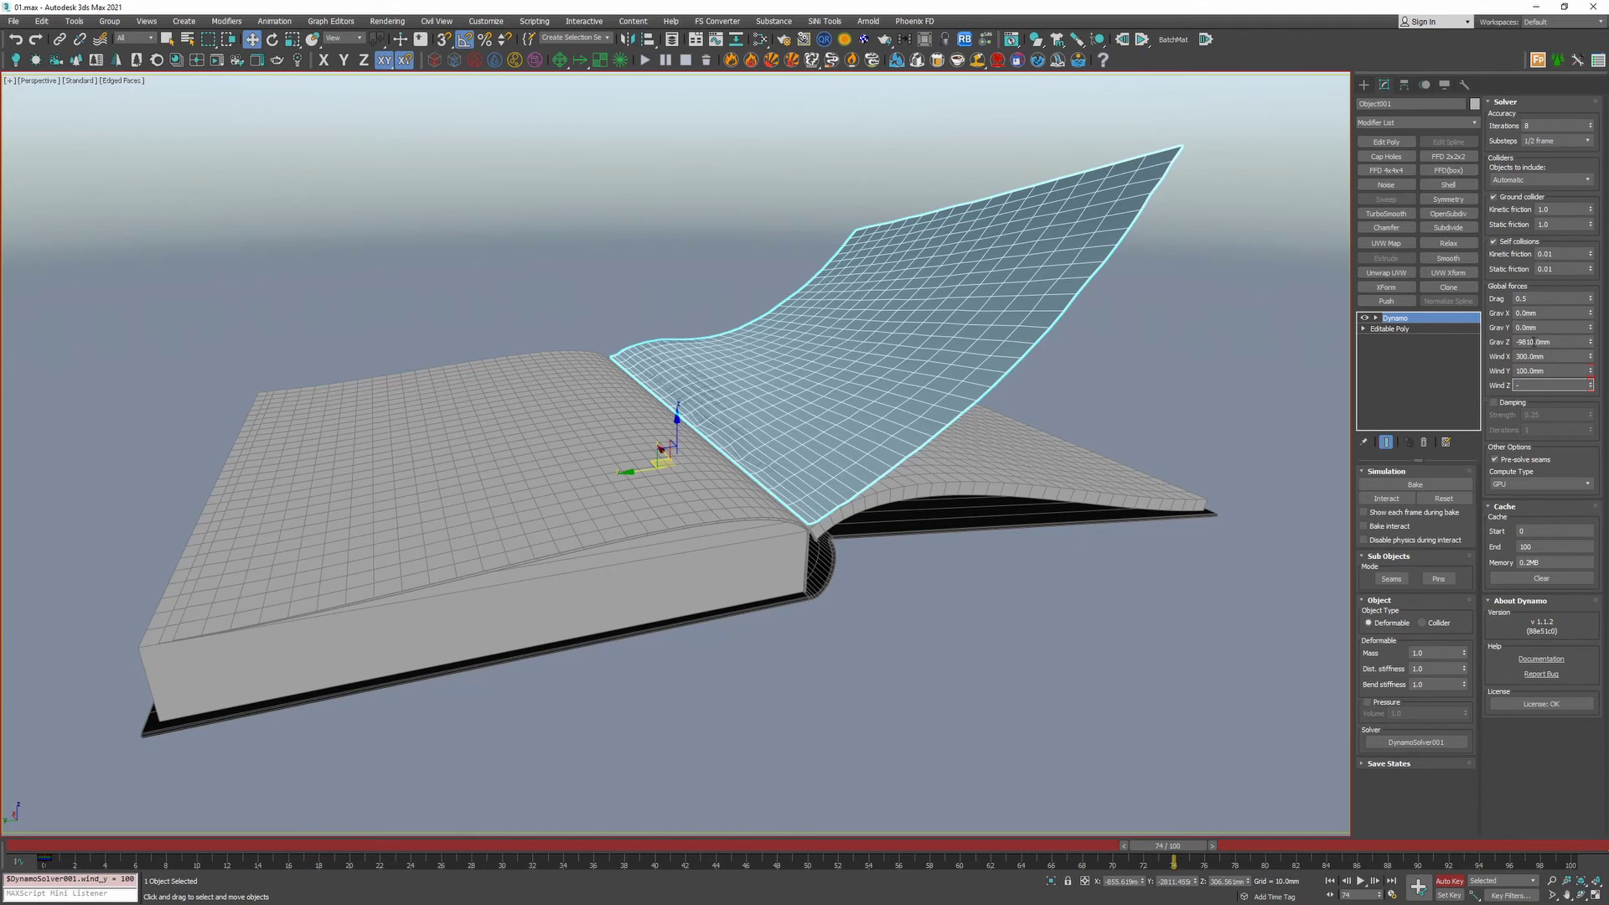
text(500)
key(Return)
click(1449, 881)
drag(1166, 845, 55, 846)
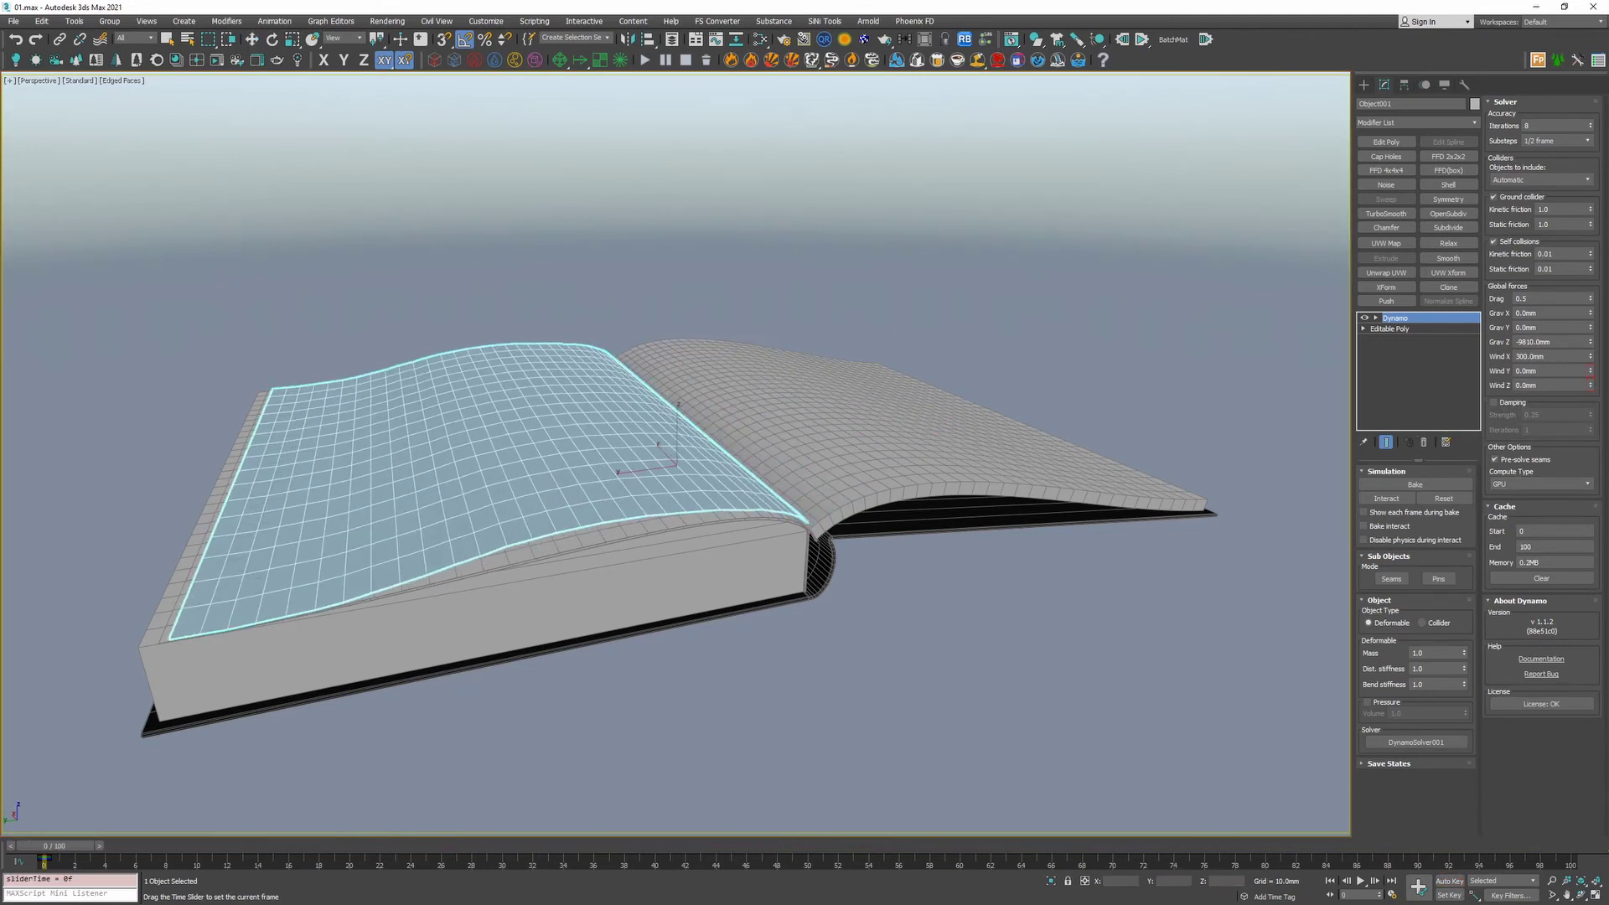
- Rebake with the updated wind, check the turned page at frame 100, then scrub back to frame 35
click(1414, 485)
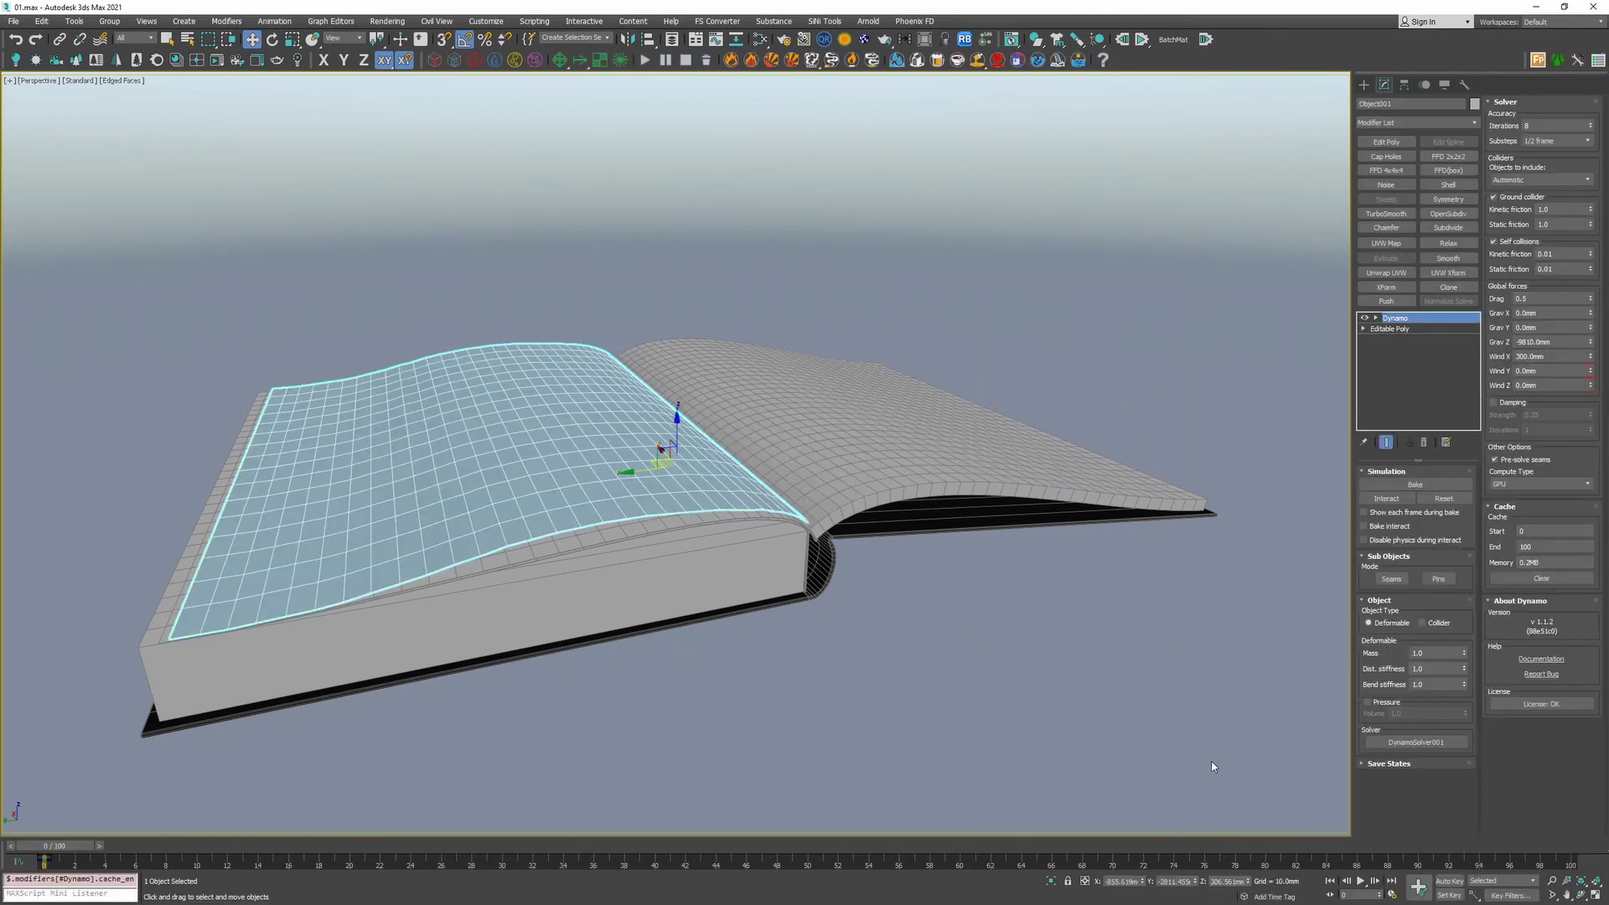
key(End)
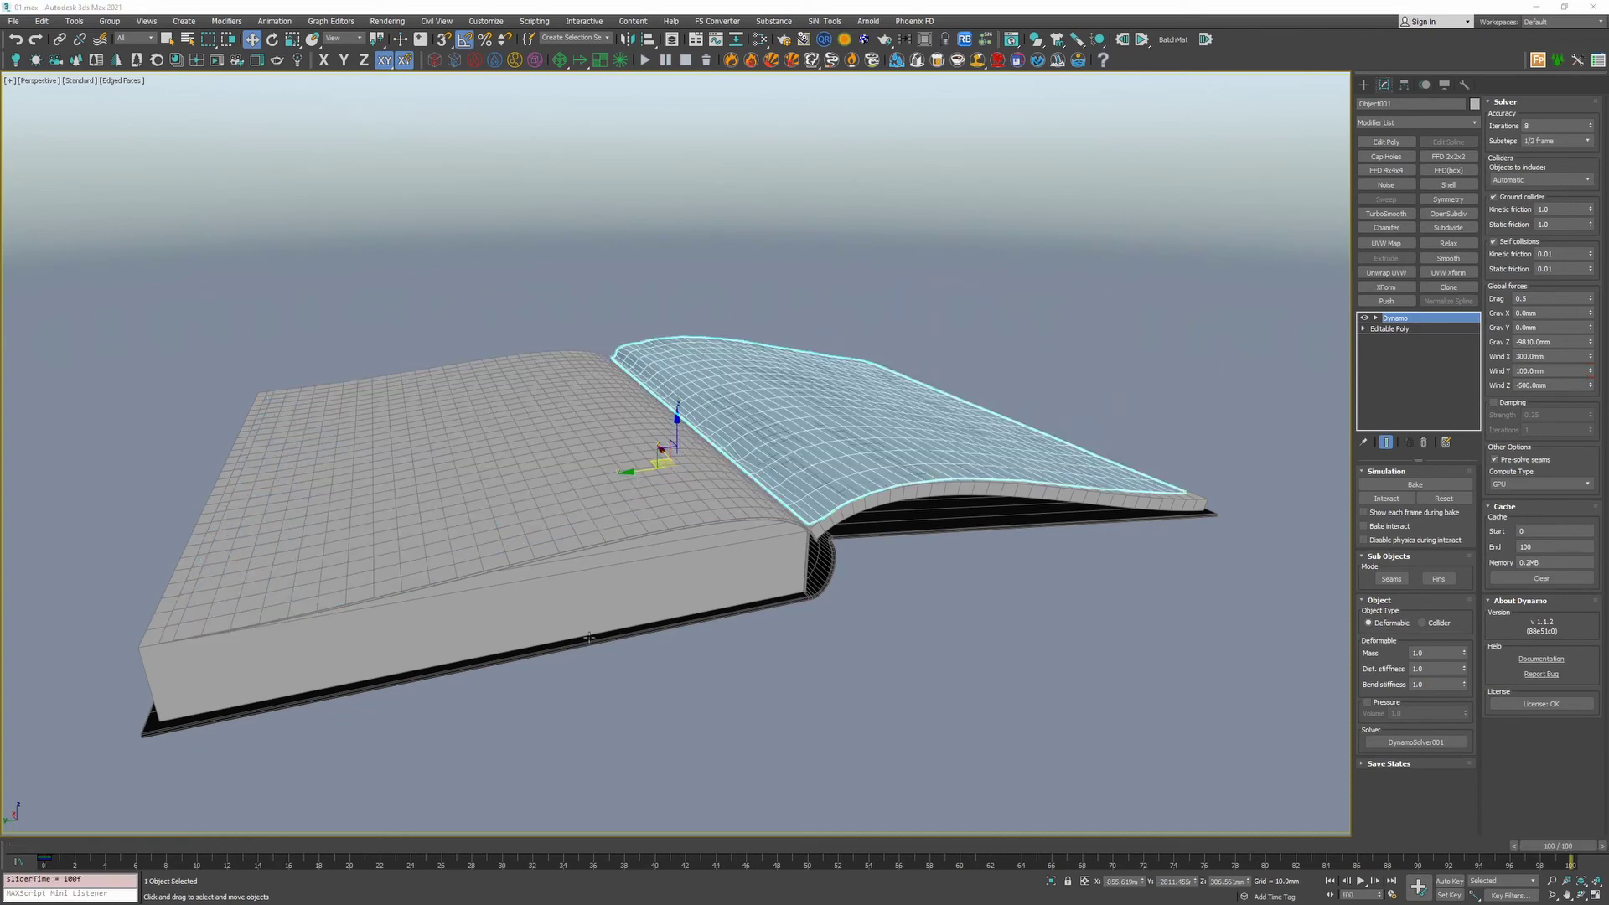
drag(1563, 855, 554, 899)
- Rewind to frame 0 and orbit and pan to a side view of the book
key(Home)
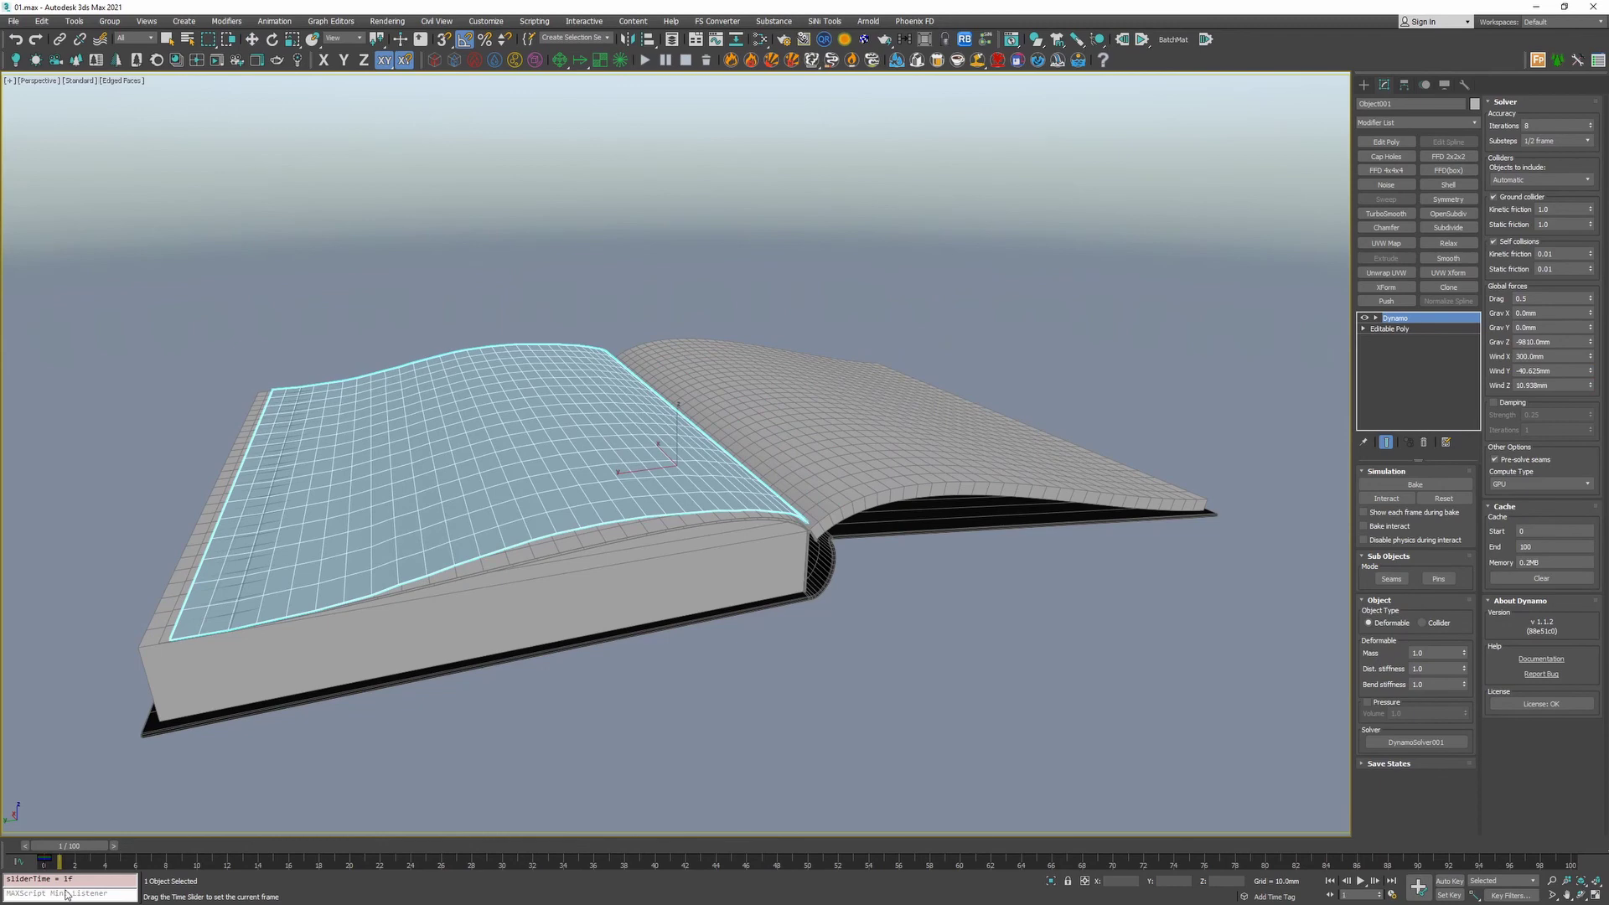
key(w)
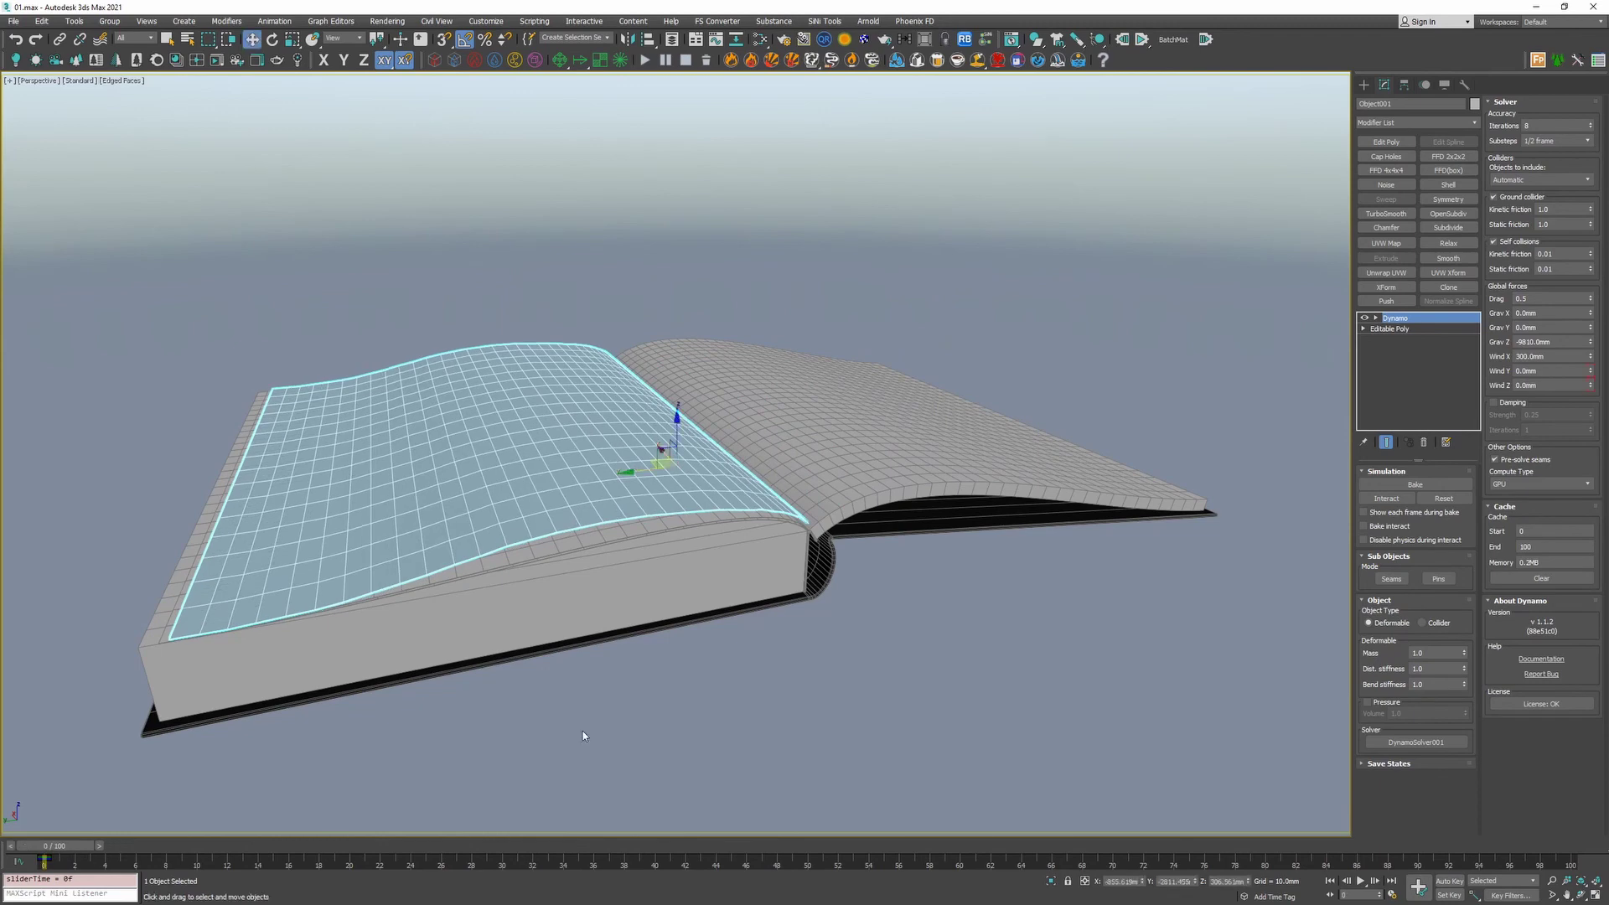
alt+middle_drag(631, 615, 776, 593)
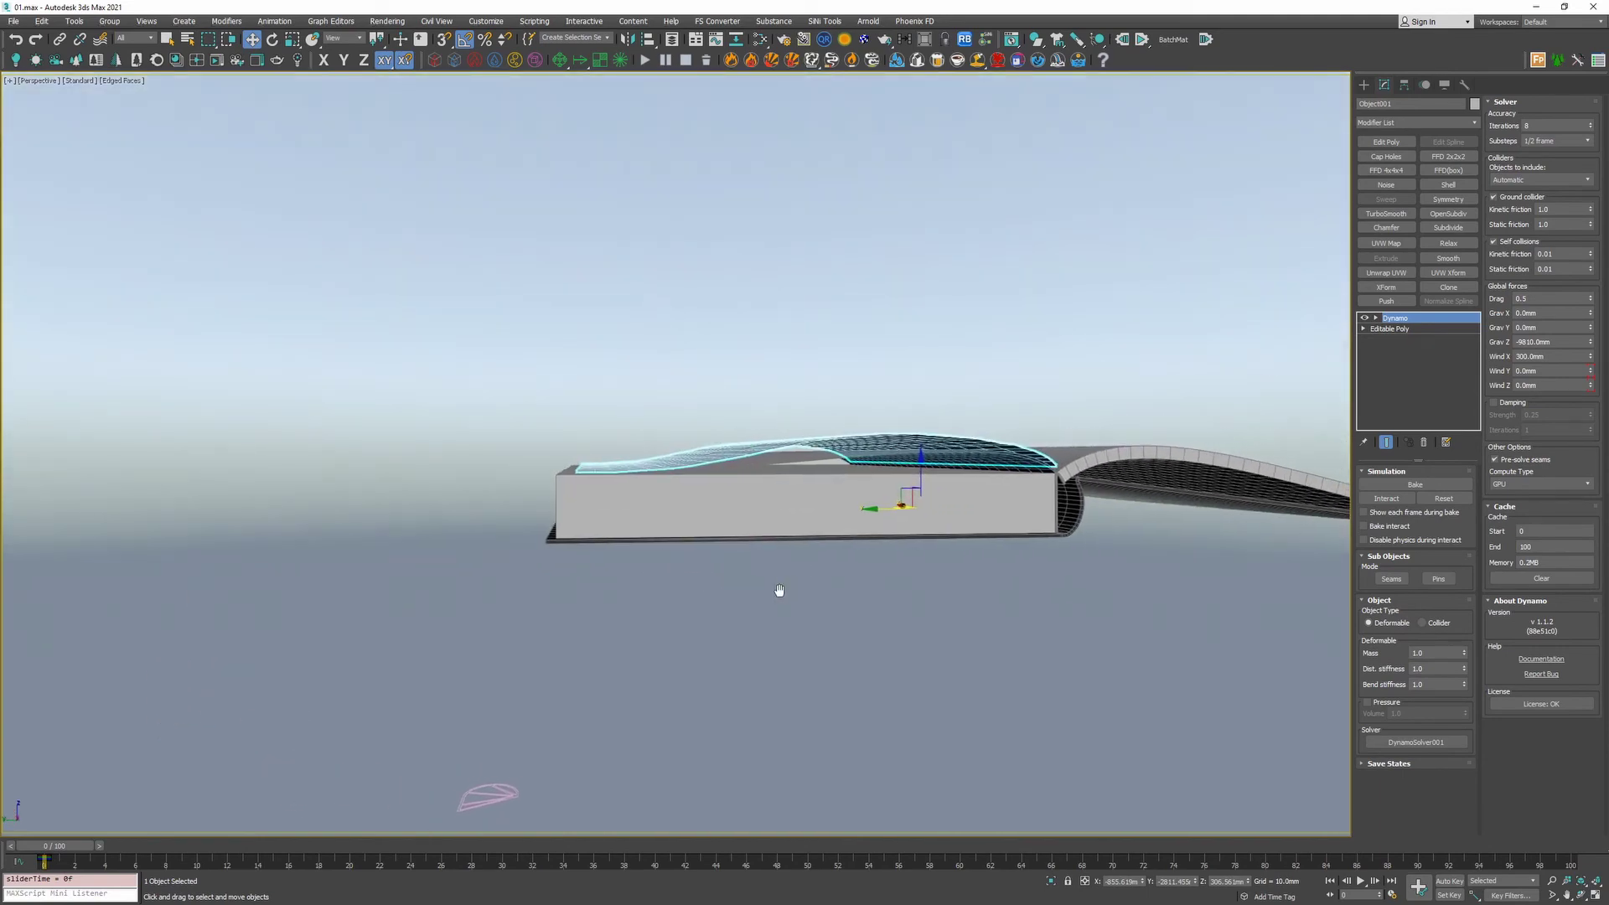
mouse_move(1107, 557)
middle_down()
mouse_move(1084, 586)
mouse_move(1158, 522)
mouse_move(1017, 535)
mouse_move(1086, 570)
middle_up()
- Play and stop the baked page turn, view the book from above, and deselect the page
click(1360, 882)
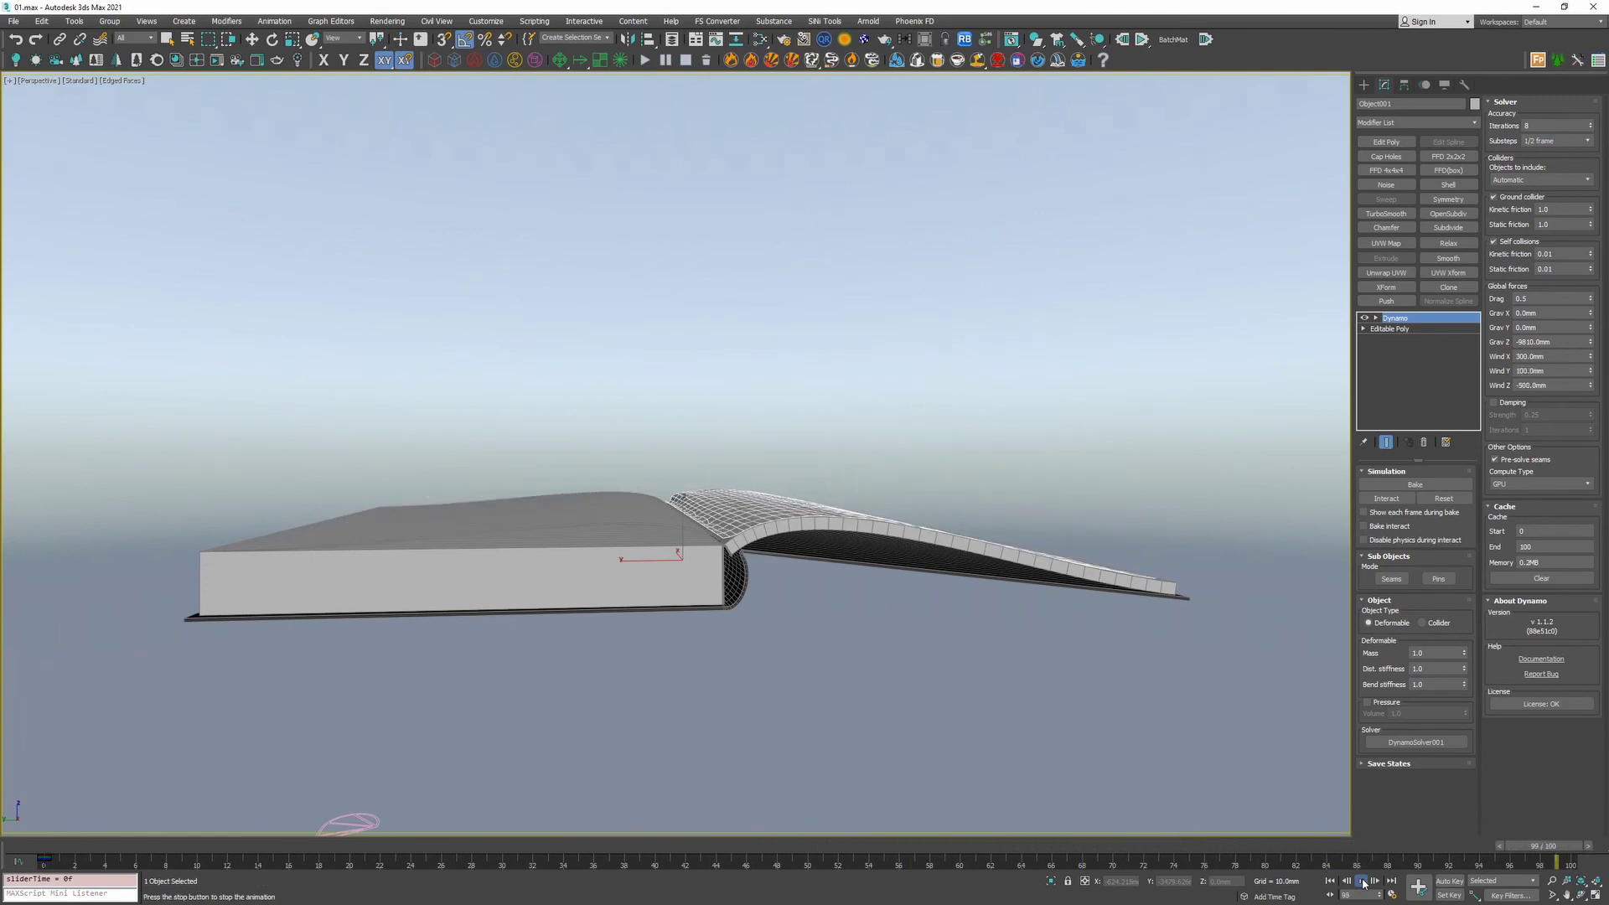
click(1363, 882)
alt+middle_drag(832, 673, 564, 598)
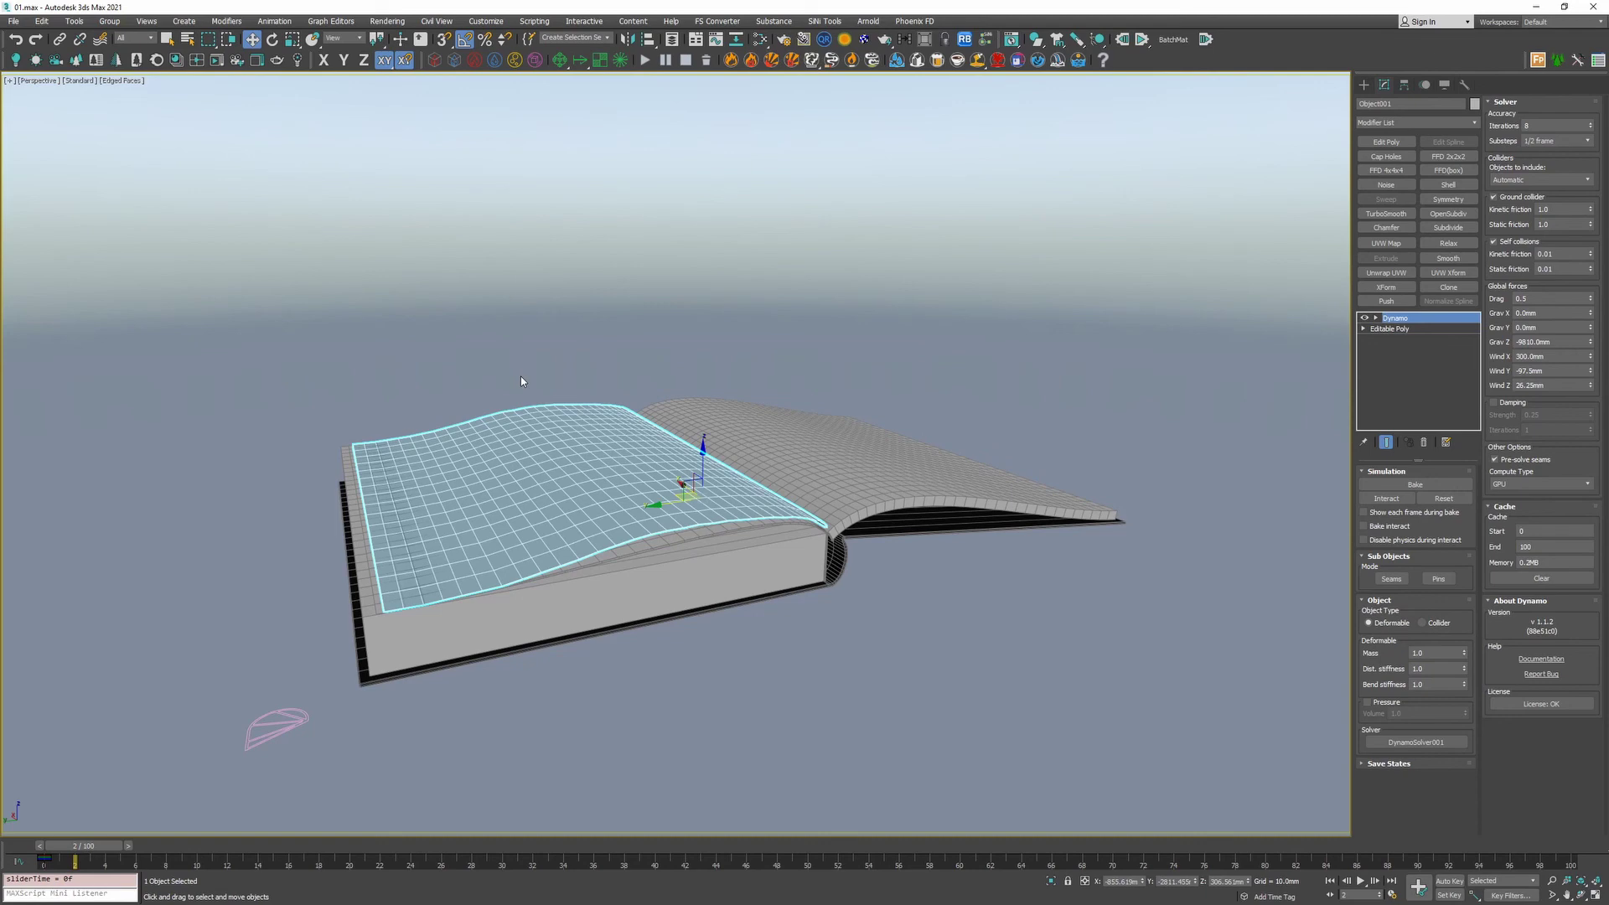
click(757, 324)
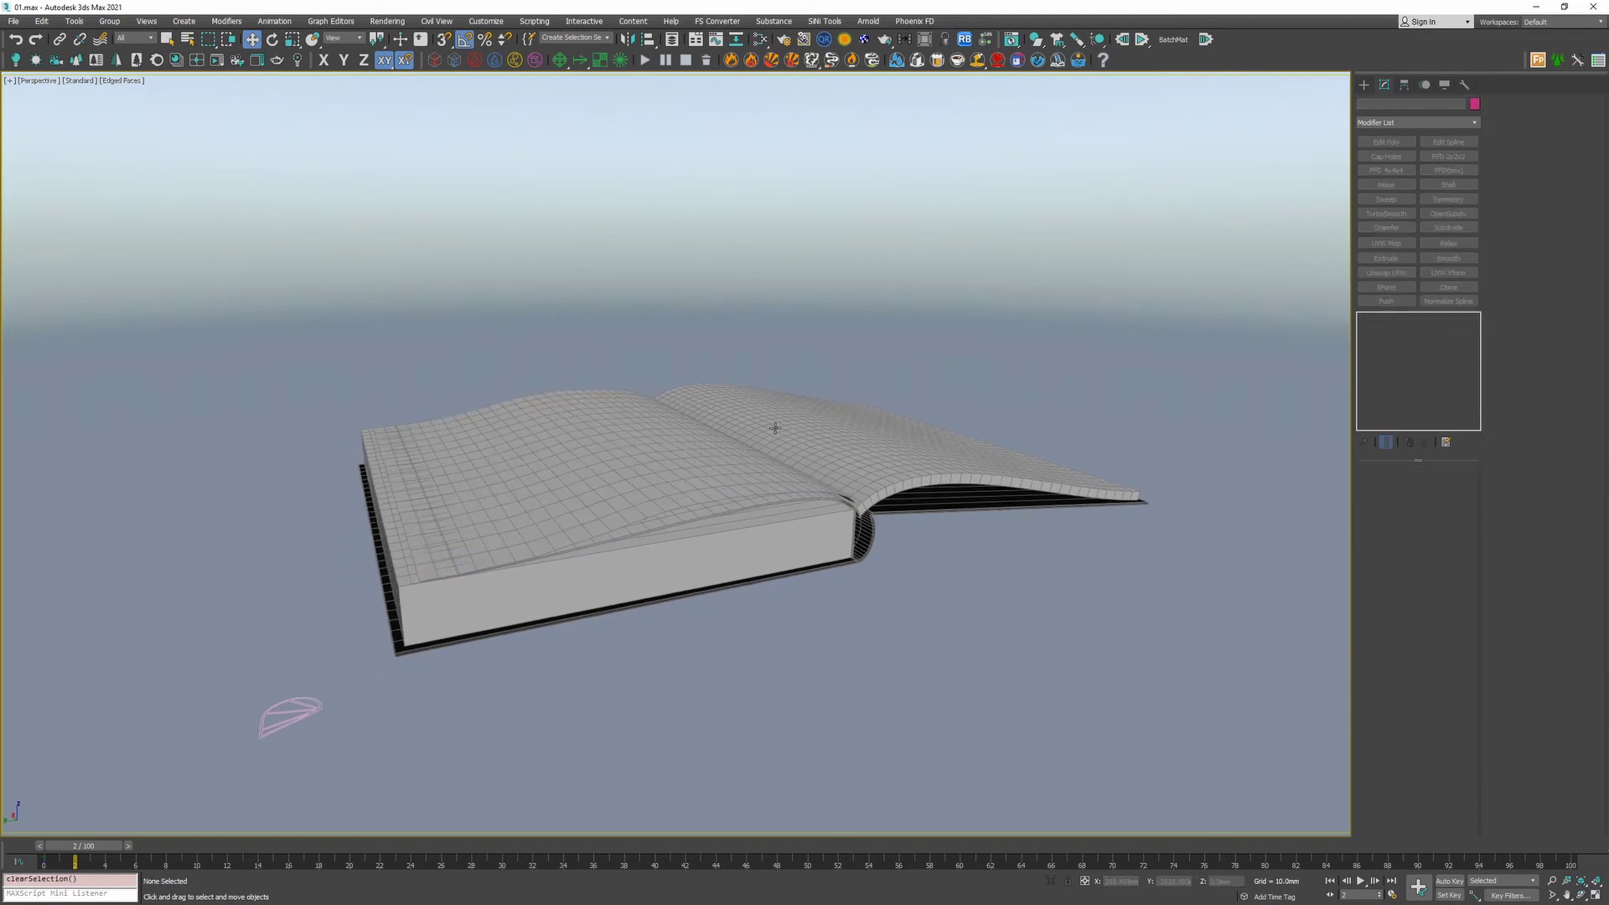